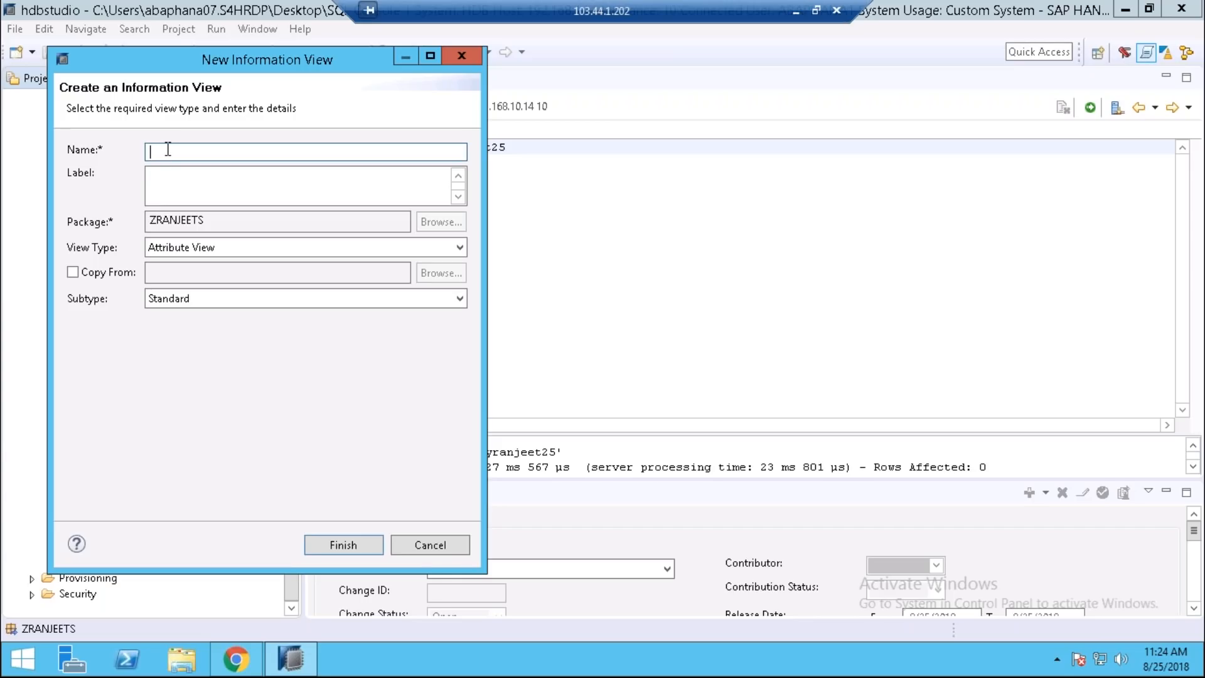
Name the new information view AT_25 and label it "Attribute view for customer detail"
type("AT_25")
left_click(183, 186)
left_click(200, 182)
key("BackSpace")
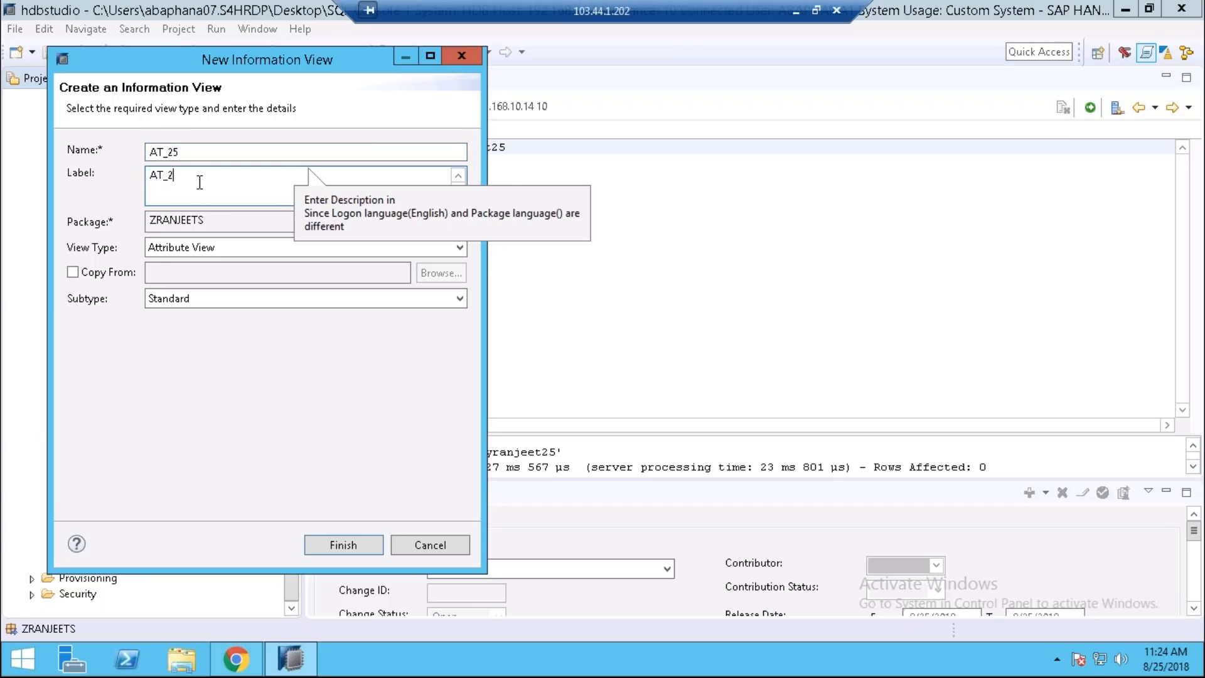
key("BackSpace")
key("BackSpace")
key("BackSpace")
key("BackSpace")
type("Attribute view for customer detail")
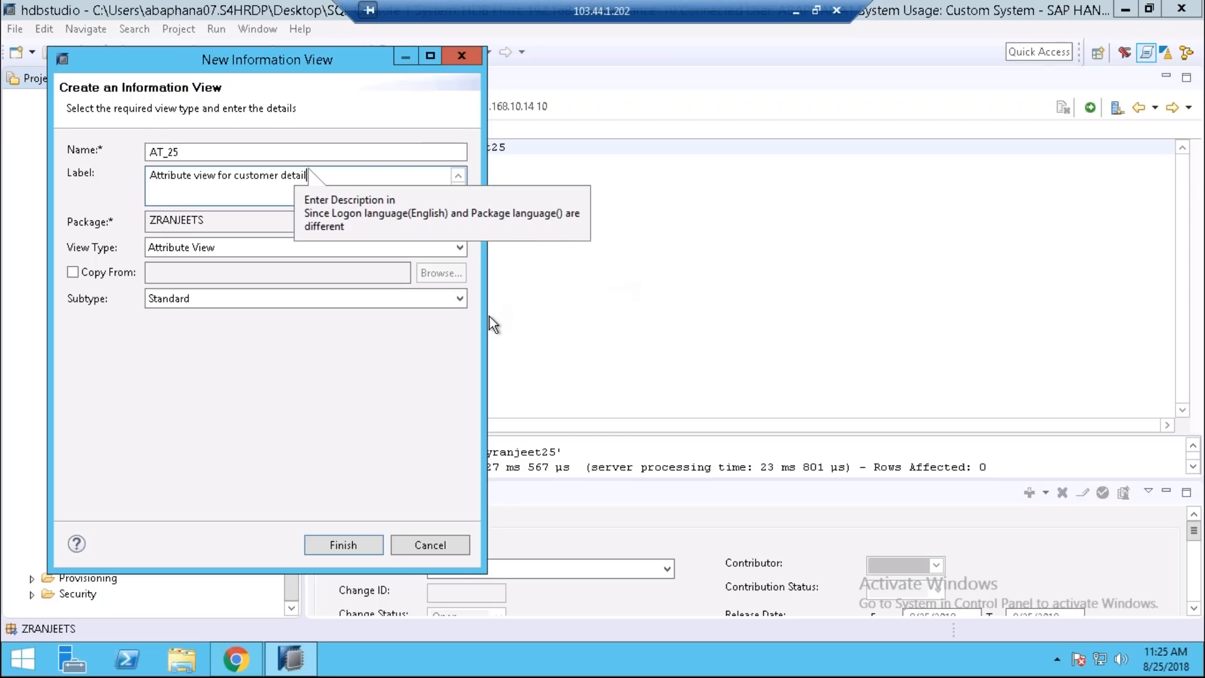
Try out the Derived subtype and the Copy From option for the new attribute view
left_click(461, 303)
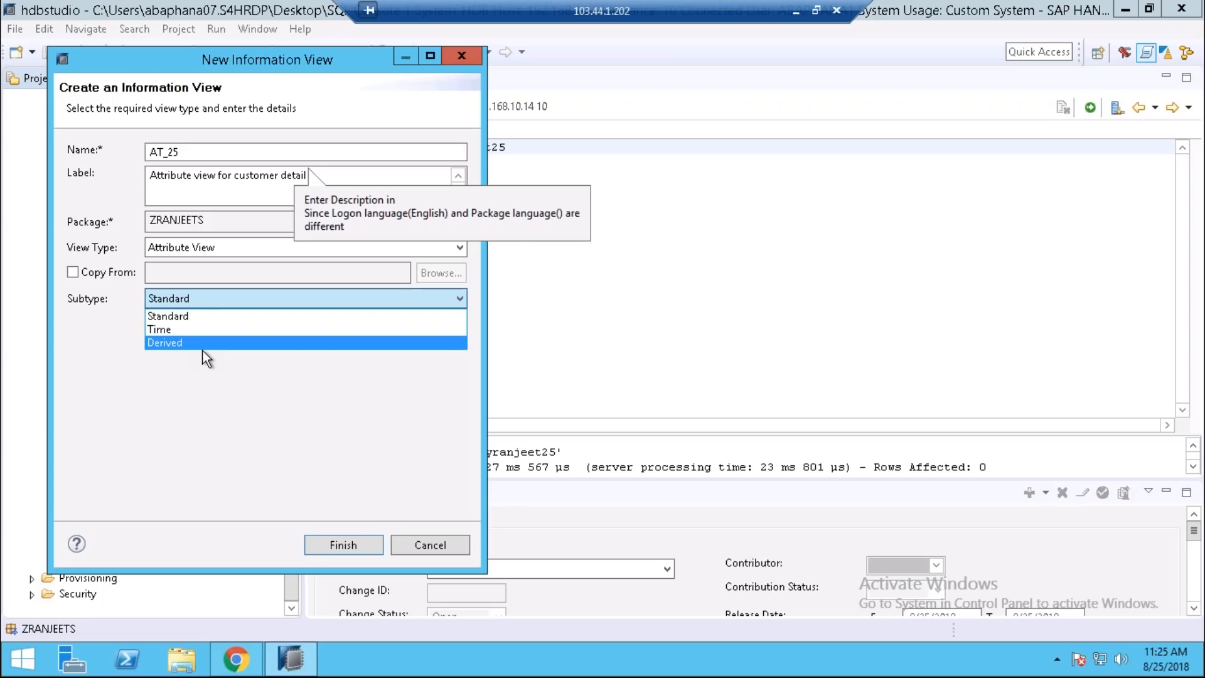
left_click(248, 342)
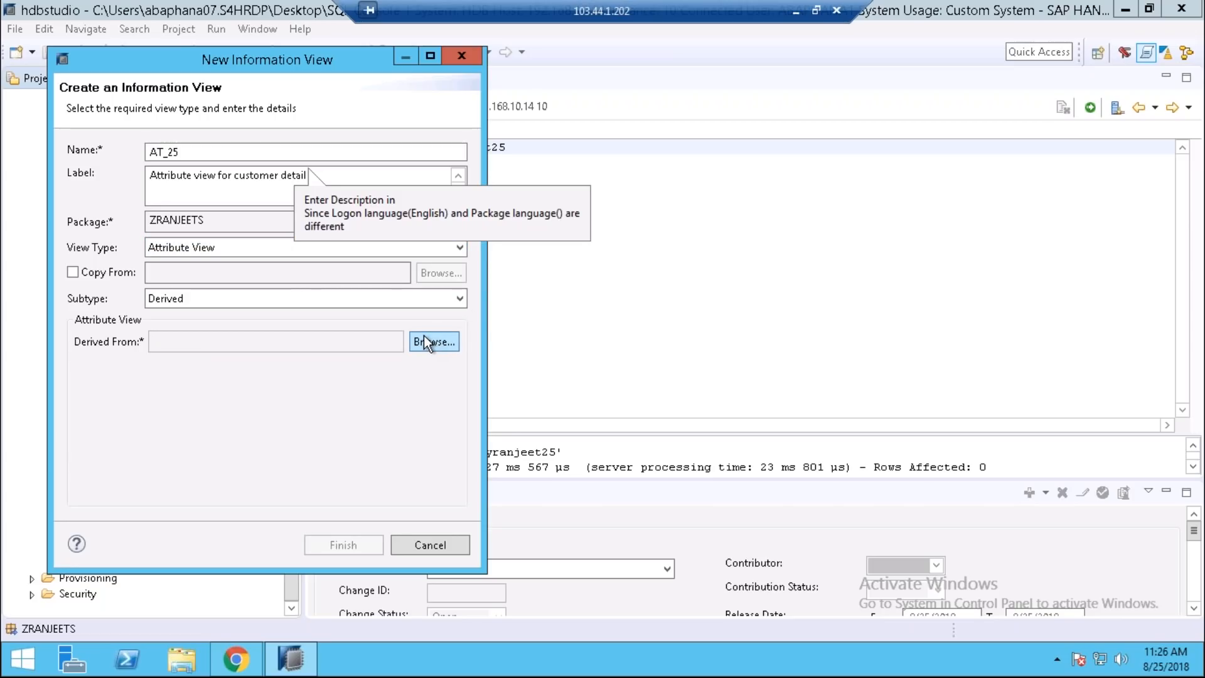
left_click(152, 177)
left_click_drag(150, 178, 311, 180)
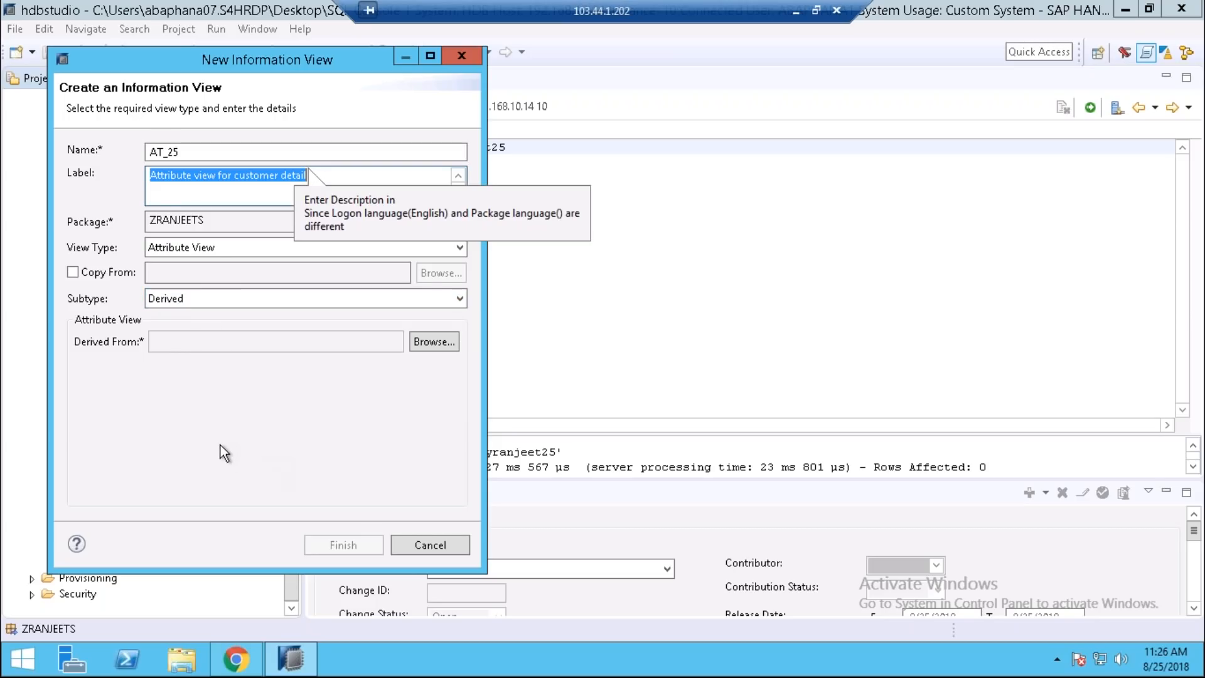
left_click(73, 273)
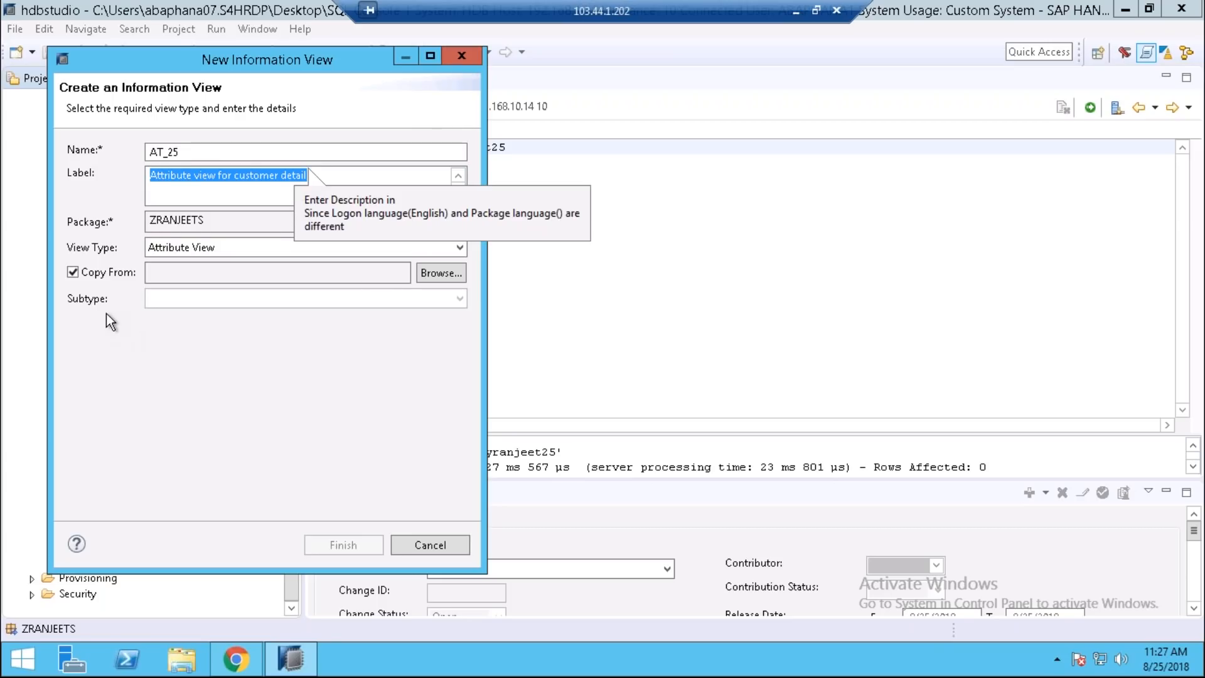
left_click(73, 272)
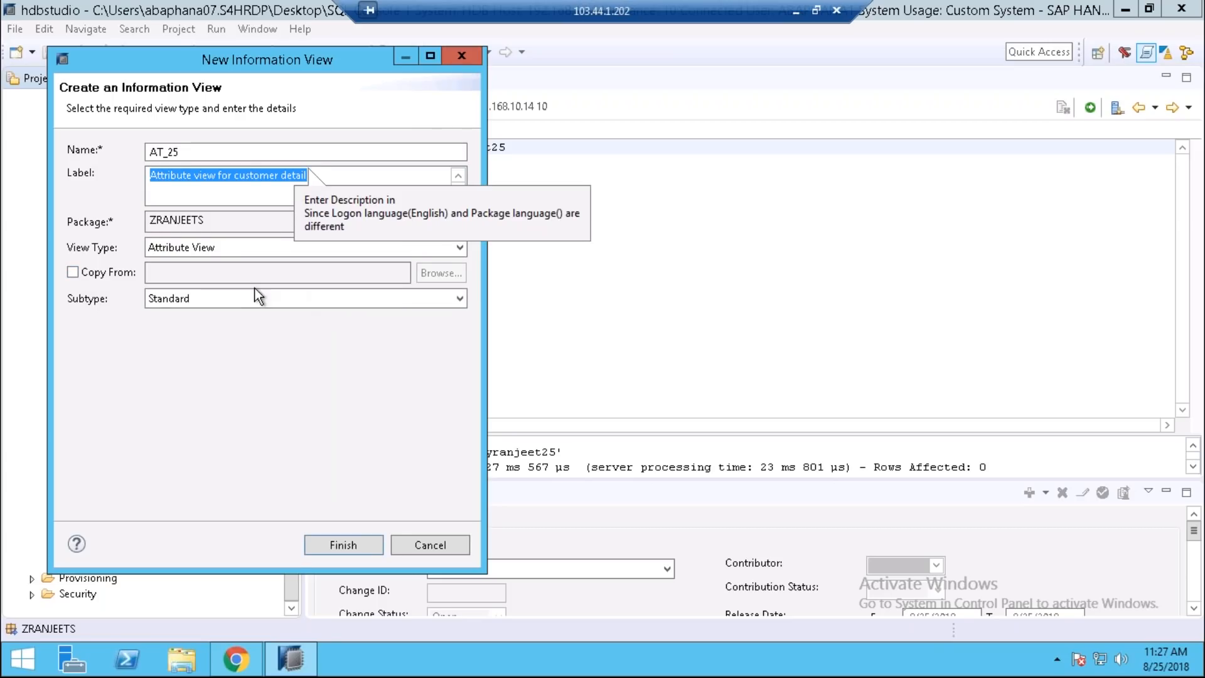
Finish creating the standard attribute view and add the MARA (SAPABAP1) table to its Data Foundation
left_click(334, 546)
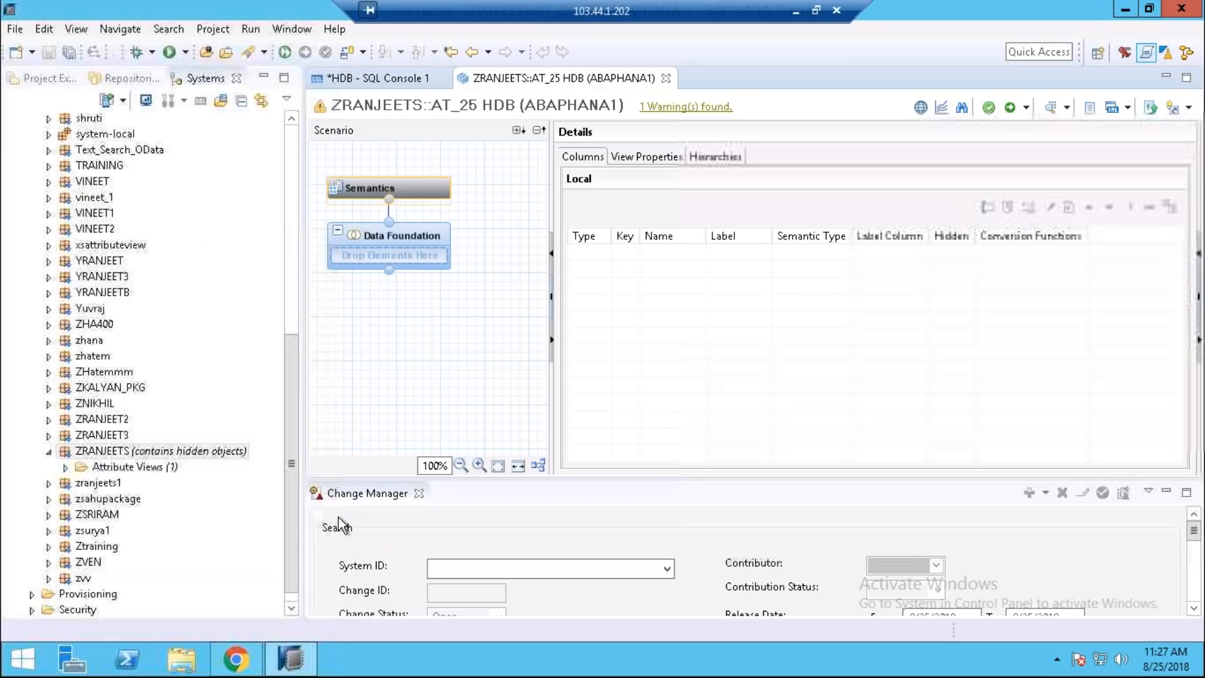
mouse_move(391, 218)
mouse_move(405, 240)
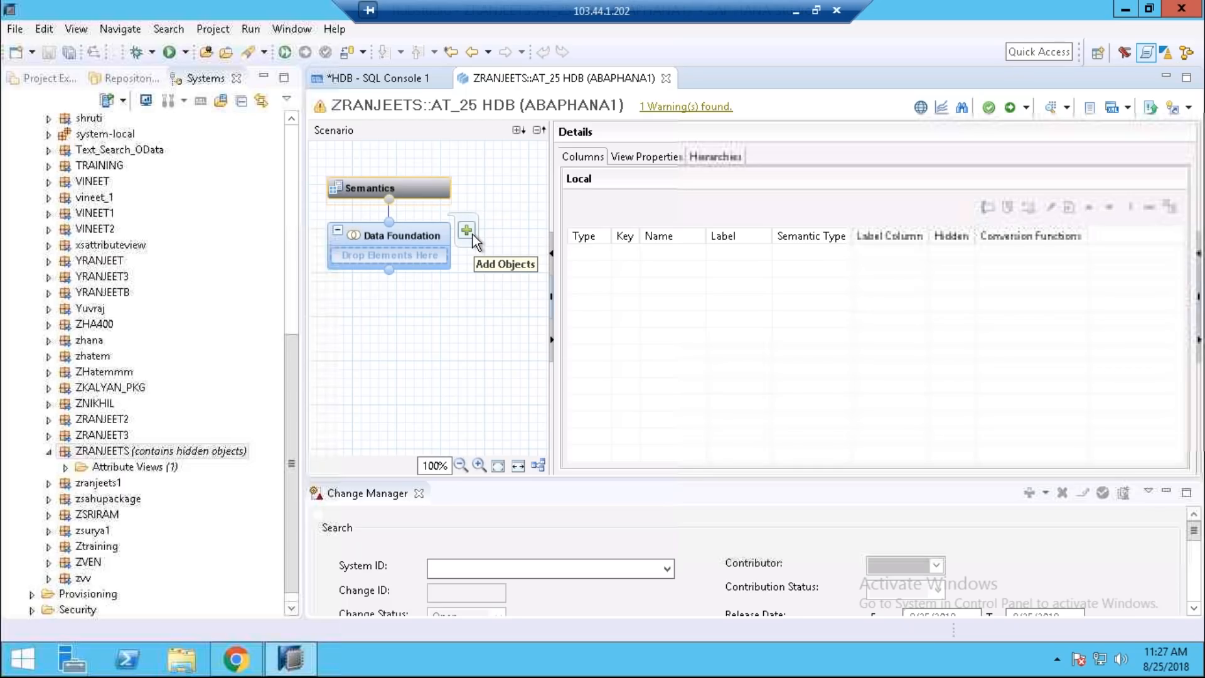
mouse_move(409, 191)
left_click(394, 240)
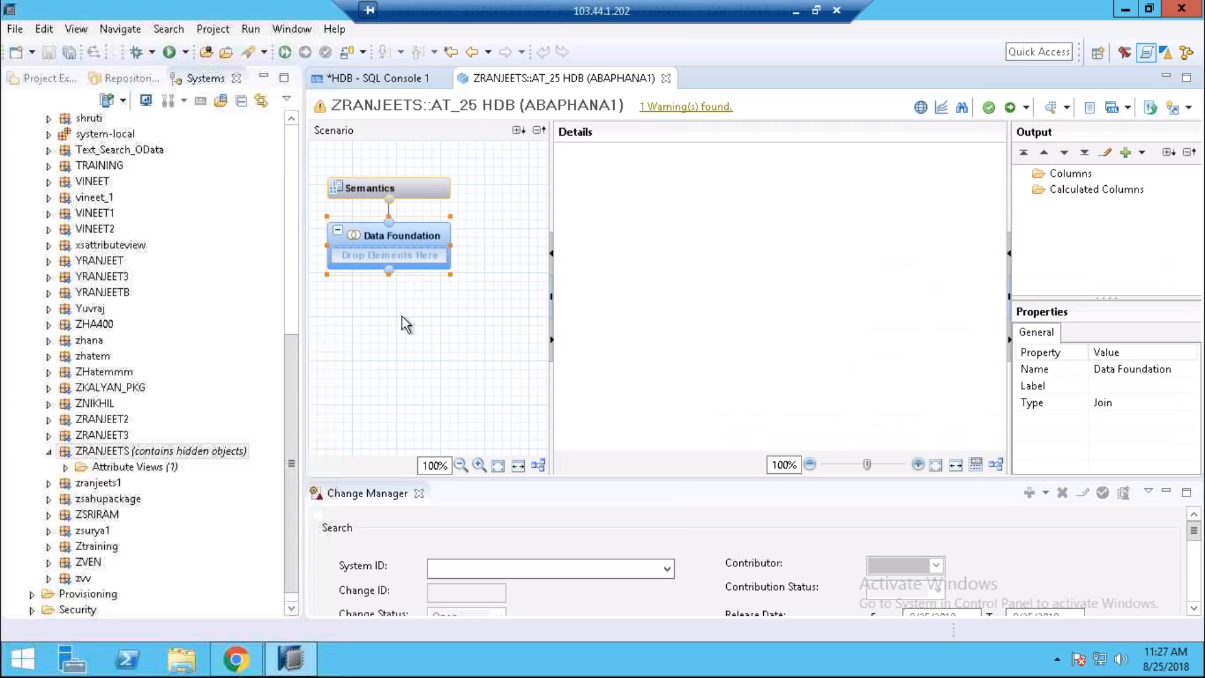
mouse_move(413, 235)
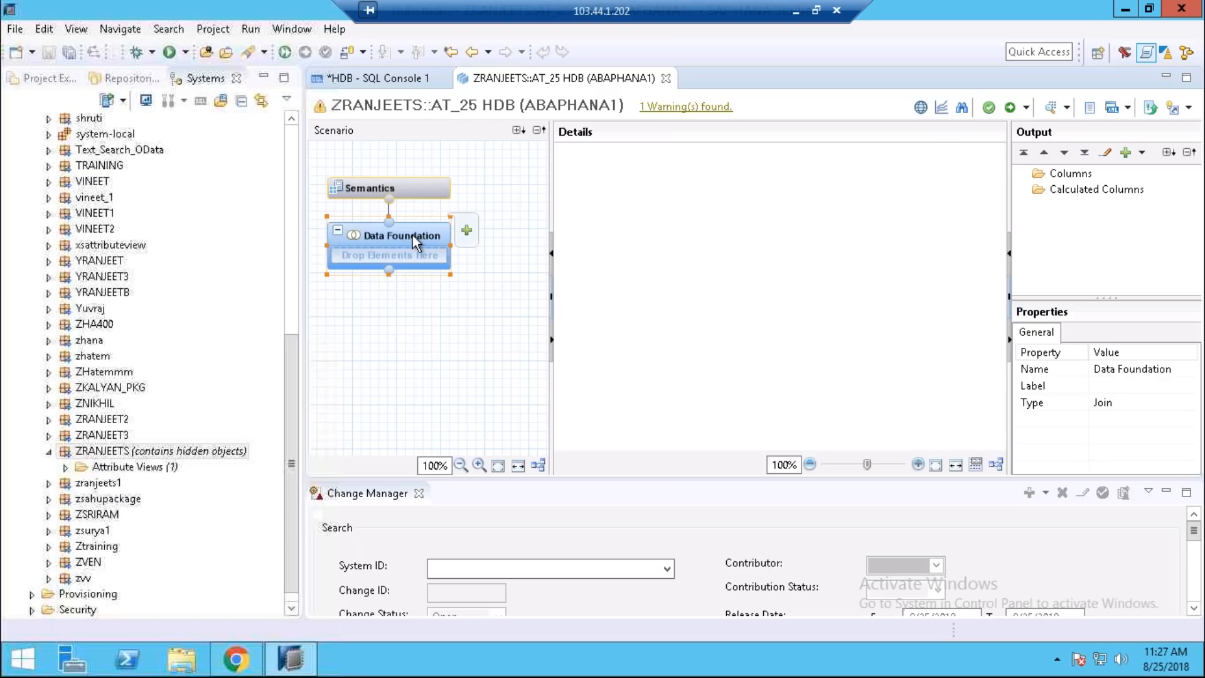
left_click(466, 232)
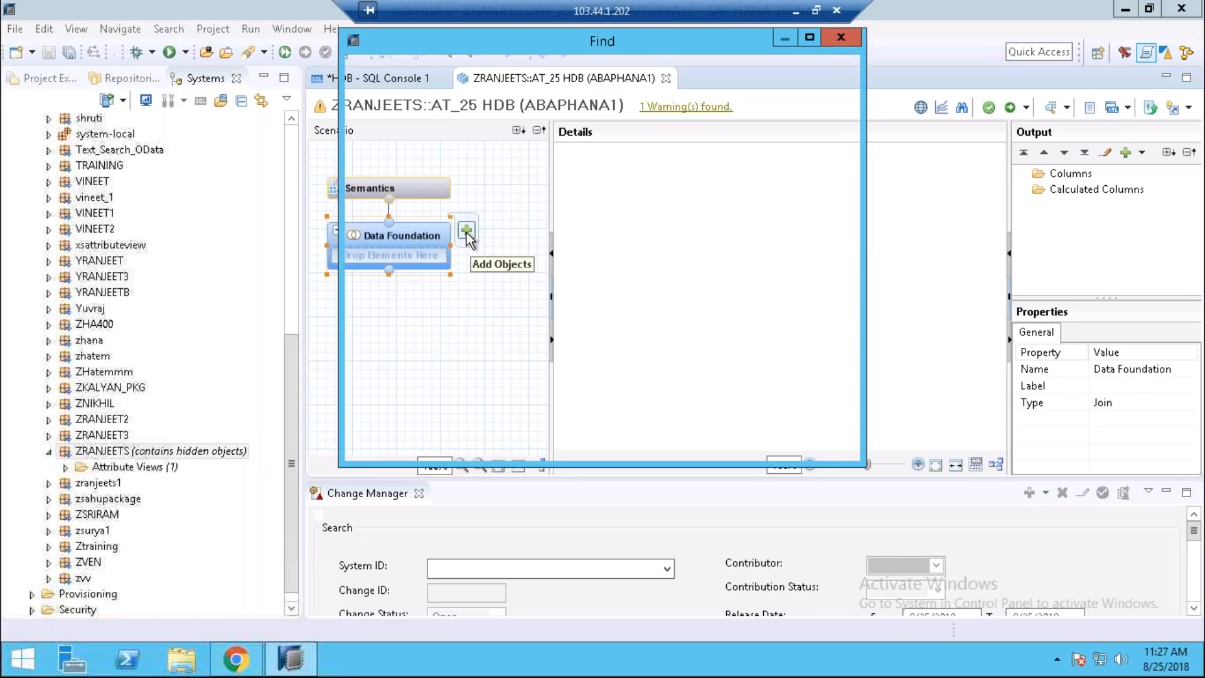
type("m")
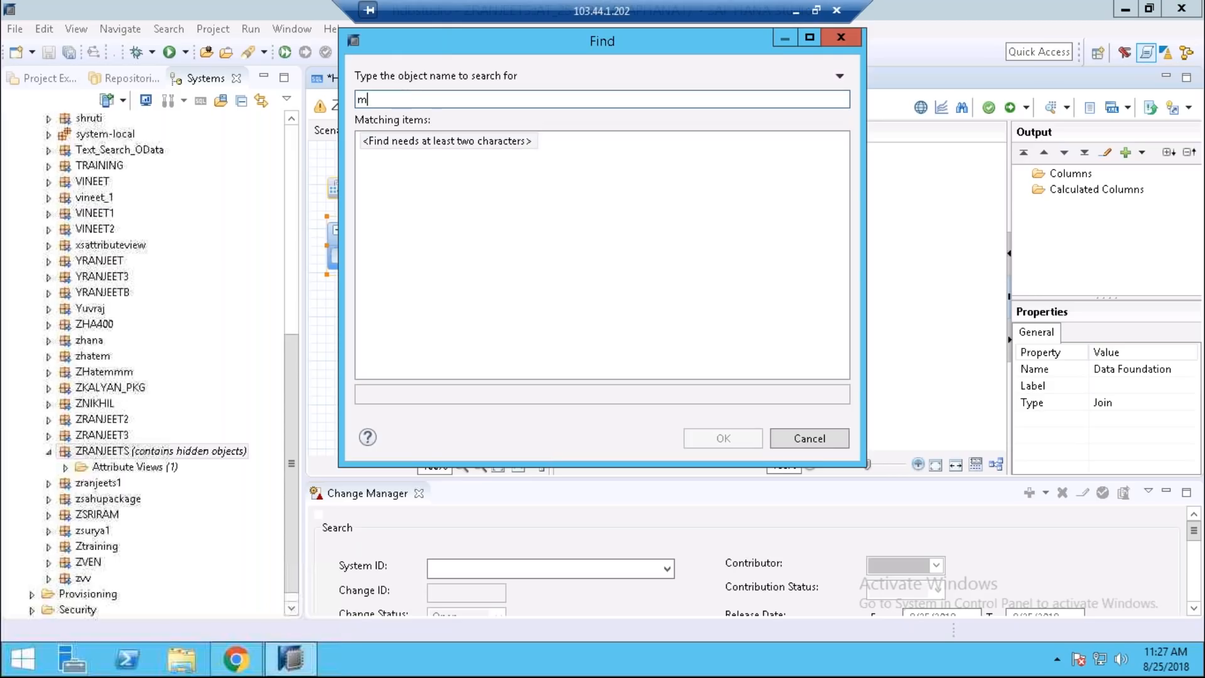
type("ara")
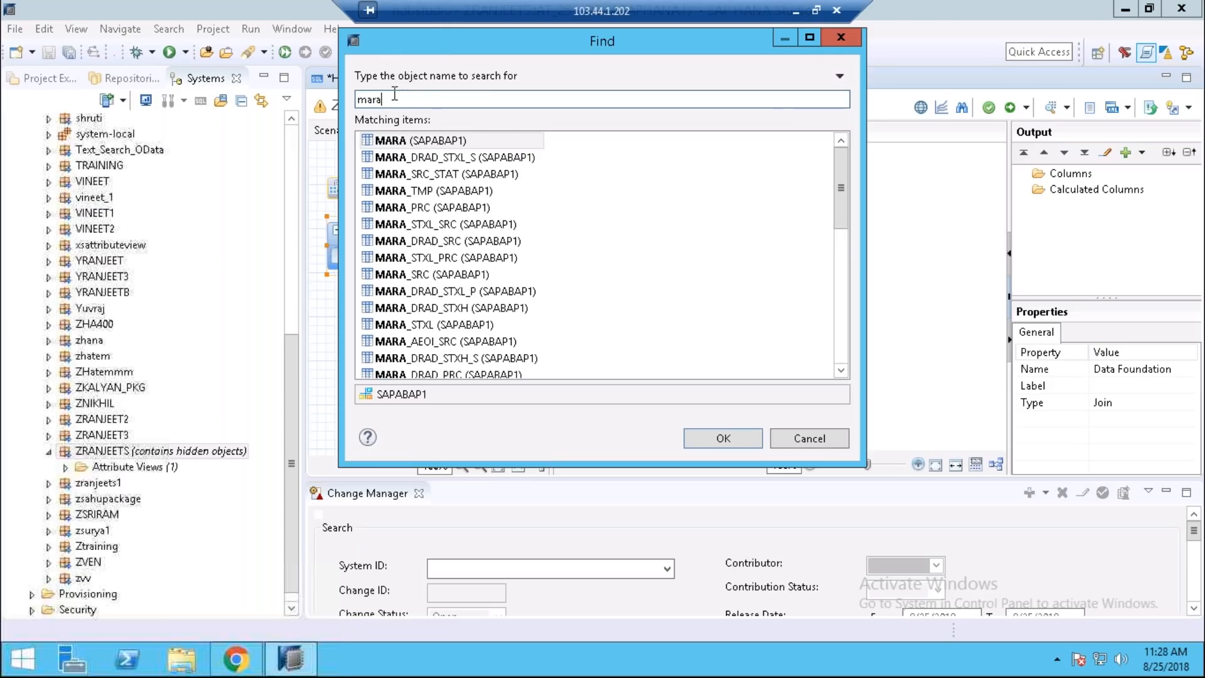
left_click(398, 142)
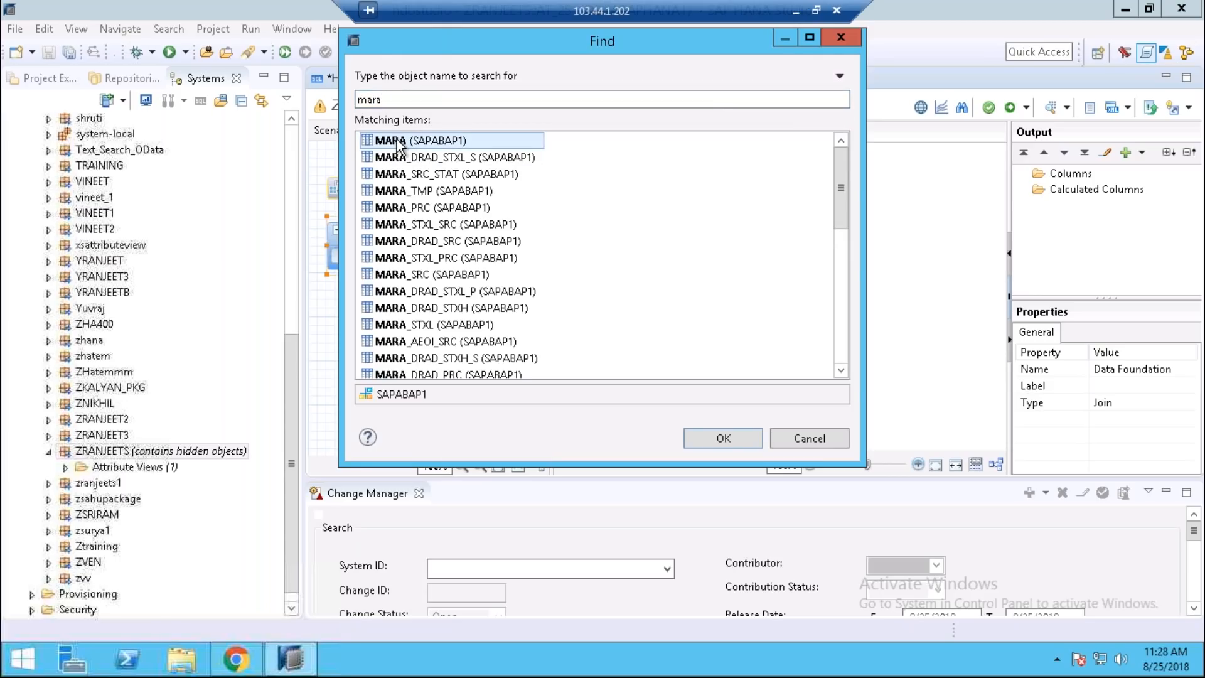
left_click(702, 438)
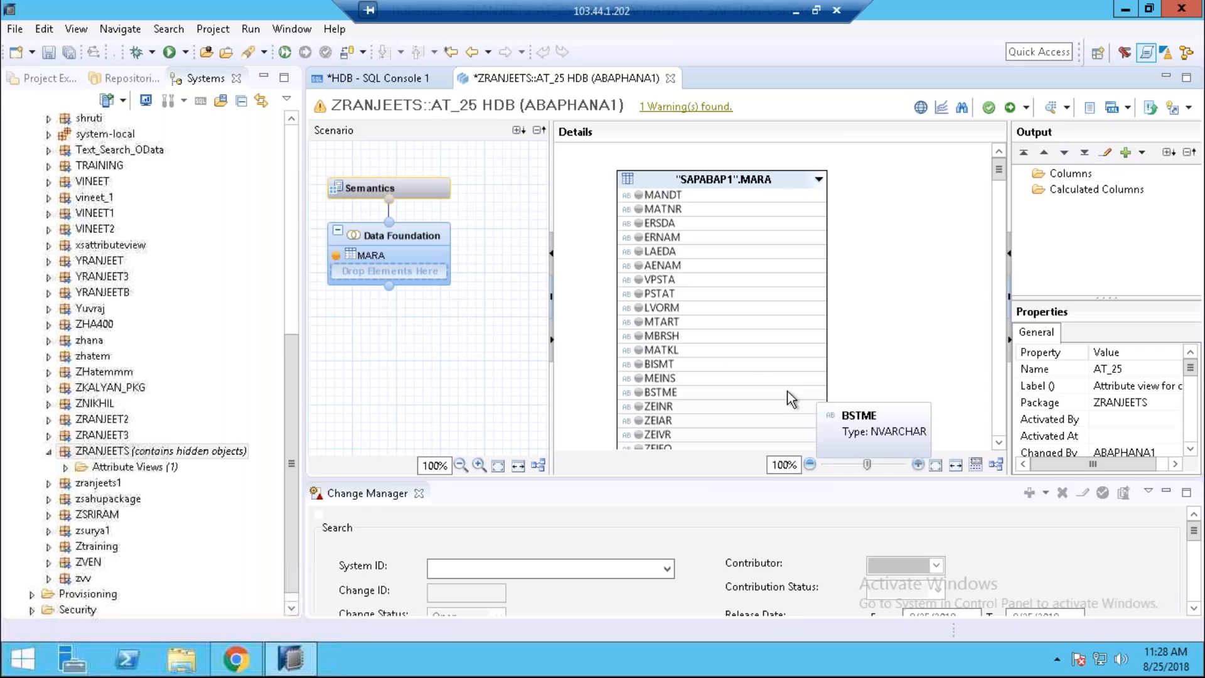
Add MATNR, MANDT, ERSDA and ERNAM from MARA to the output columns, and place MANDT first
left_click(639, 210)
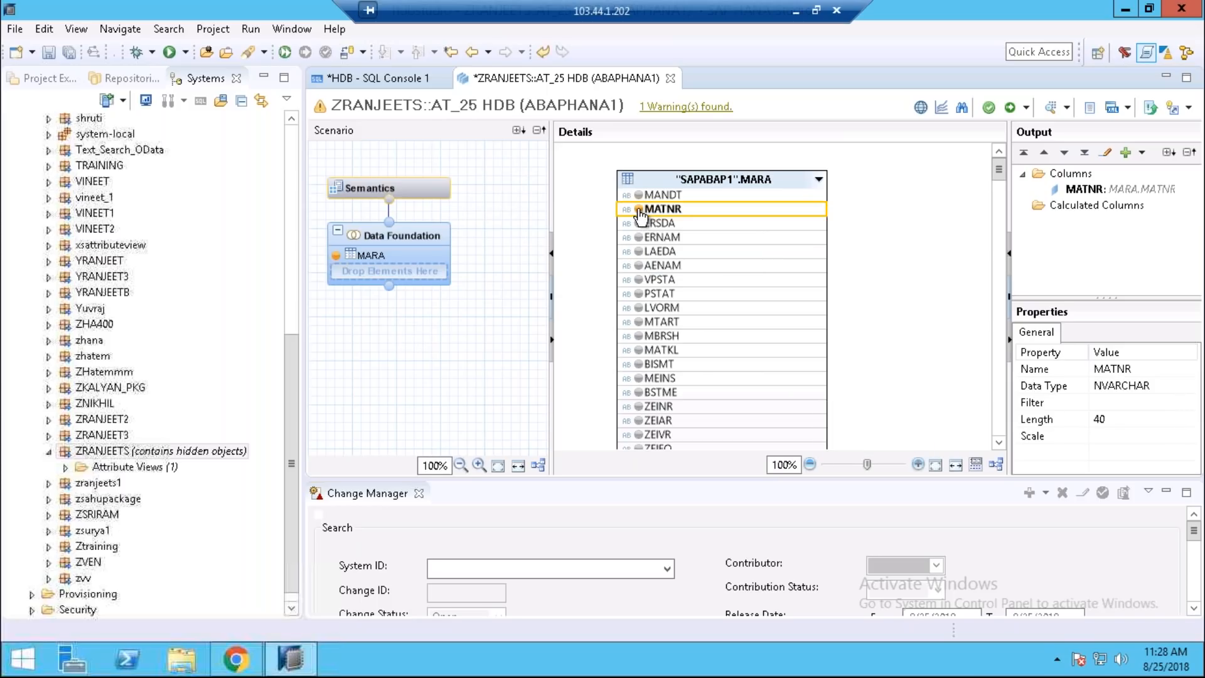
left_click(639, 195)
left_click(640, 224)
left_click(639, 237)
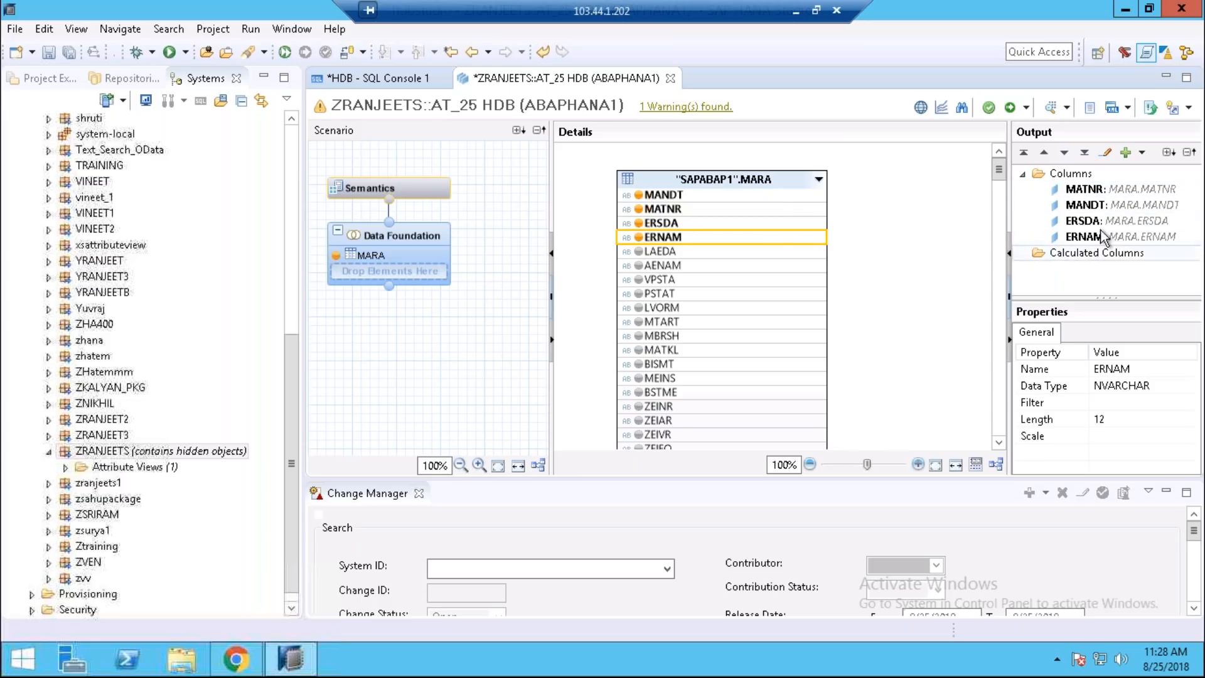
left_click_drag(1096, 237, 1087, 253)
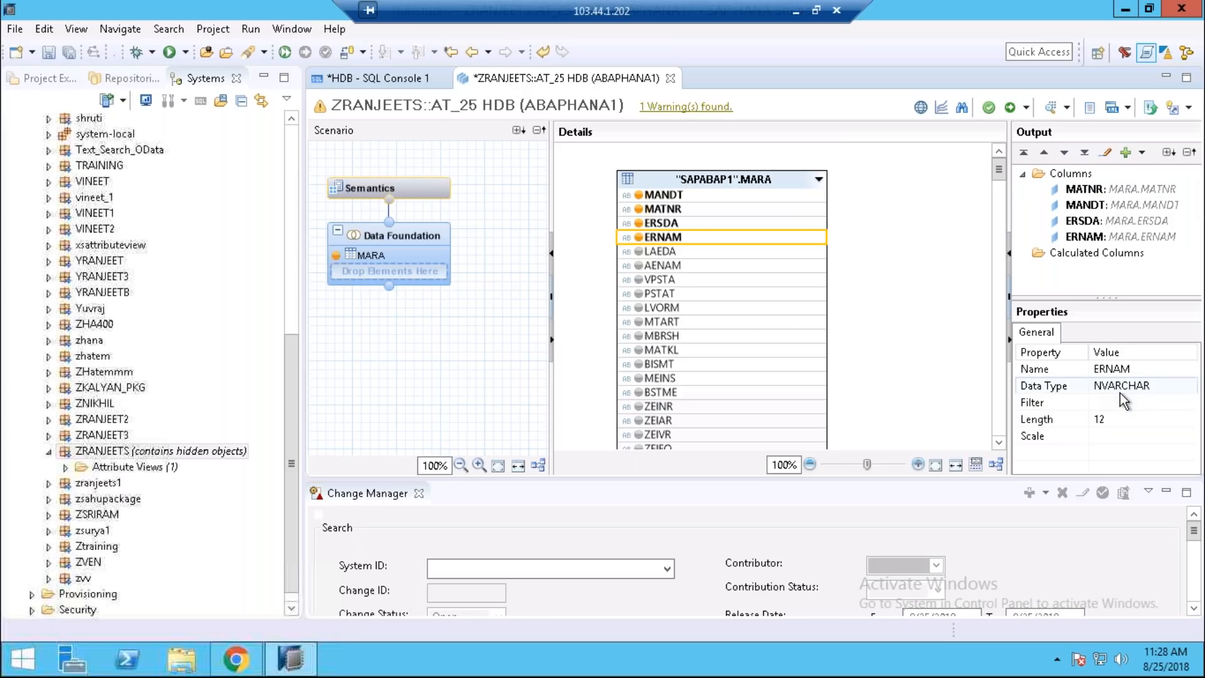
left_click_drag(1111, 205, 1115, 195)
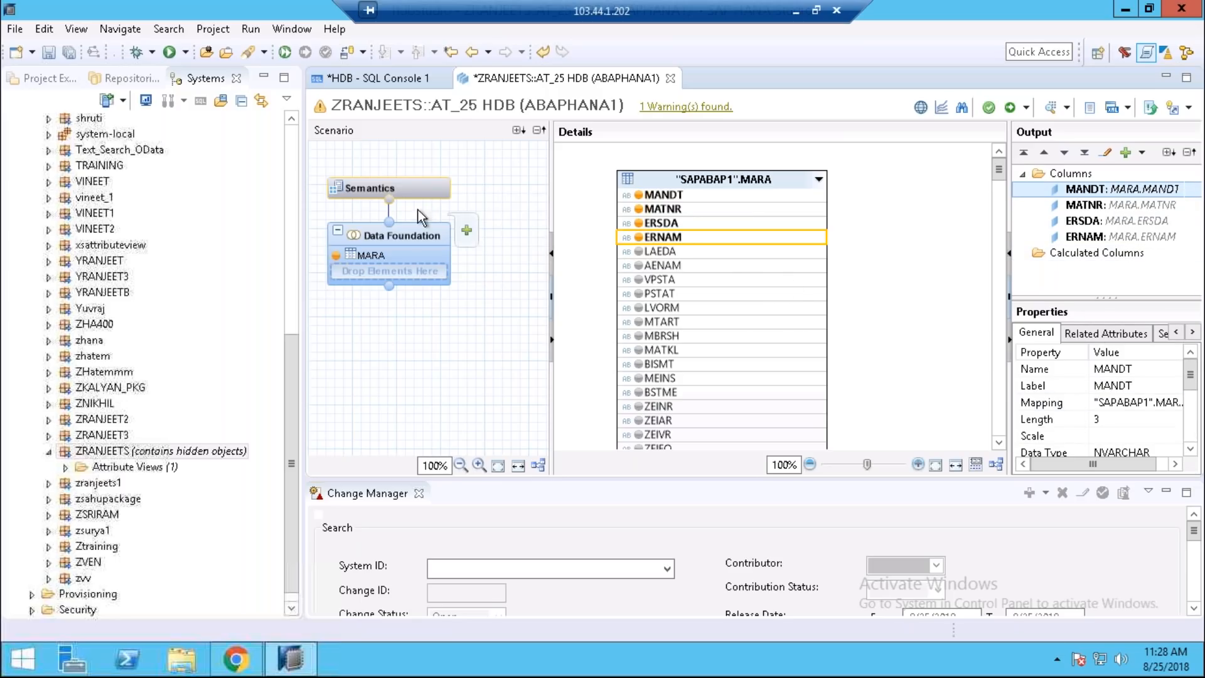
Mark MANDT and MATNR as key columns in the view's Semantics node
left_click(402, 185)
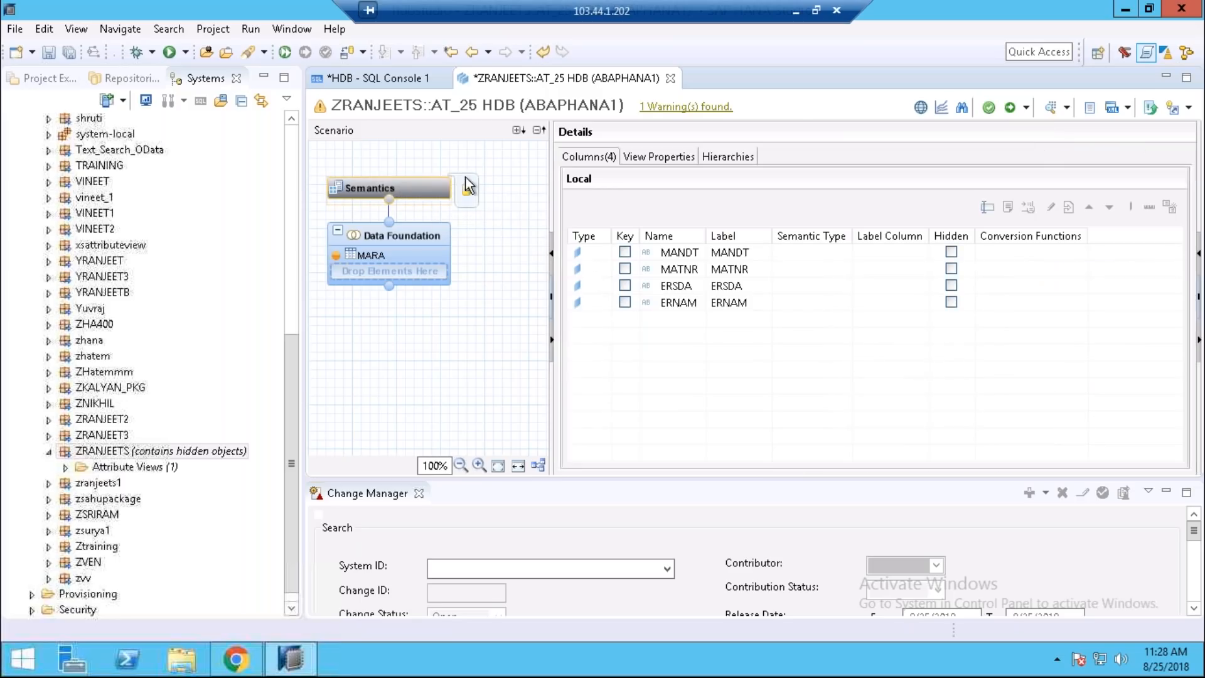
left_click(625, 252)
left_click(626, 268)
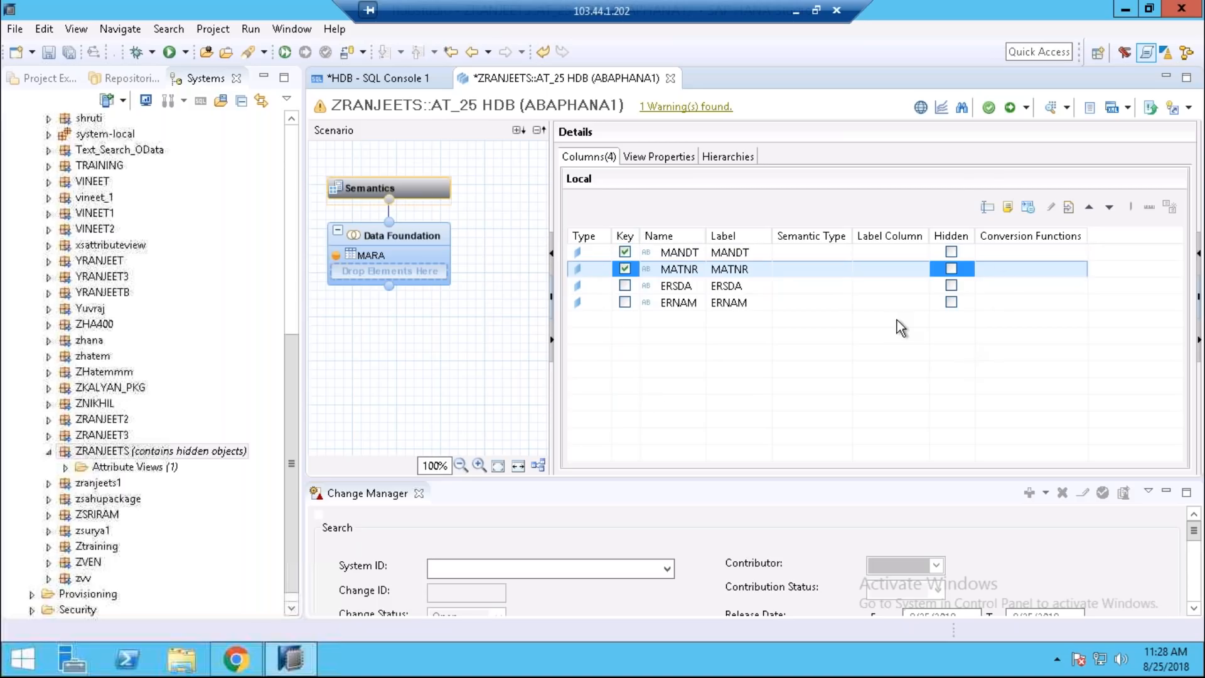
Validate and activate the AT_25 attribute view
left_click(989, 108)
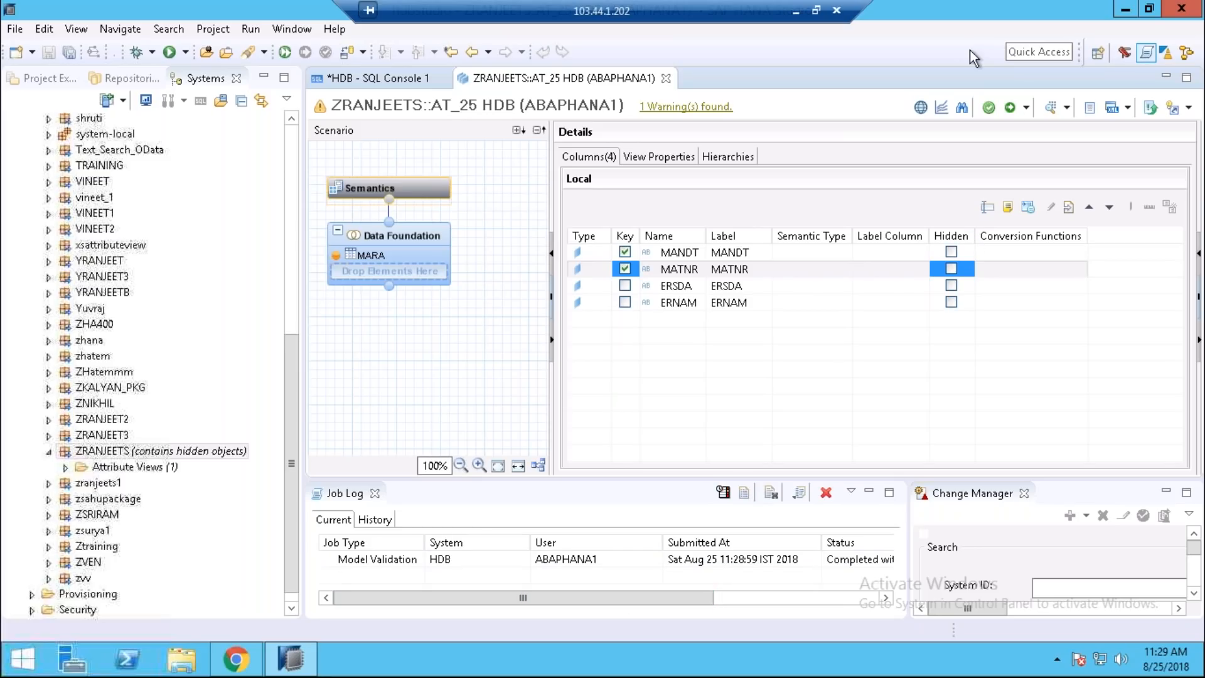
left_click(1011, 108)
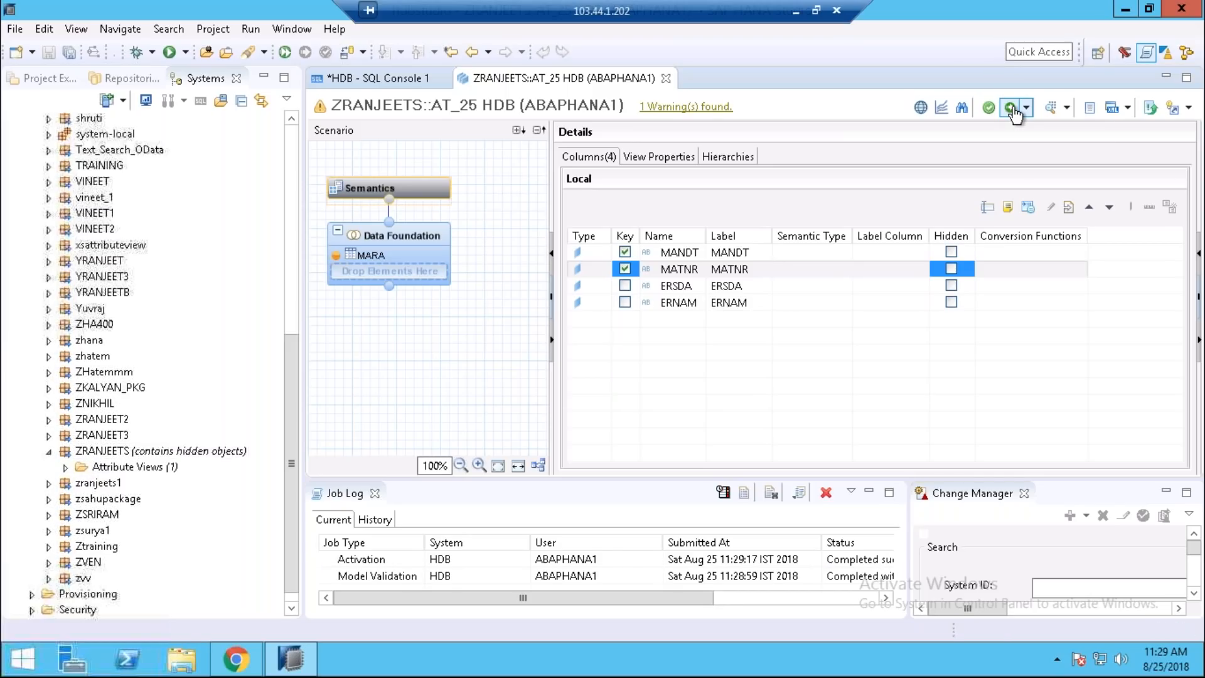
Preview the AT_25 view's raw data and the distinct values of MATNR
left_click(1051, 111)
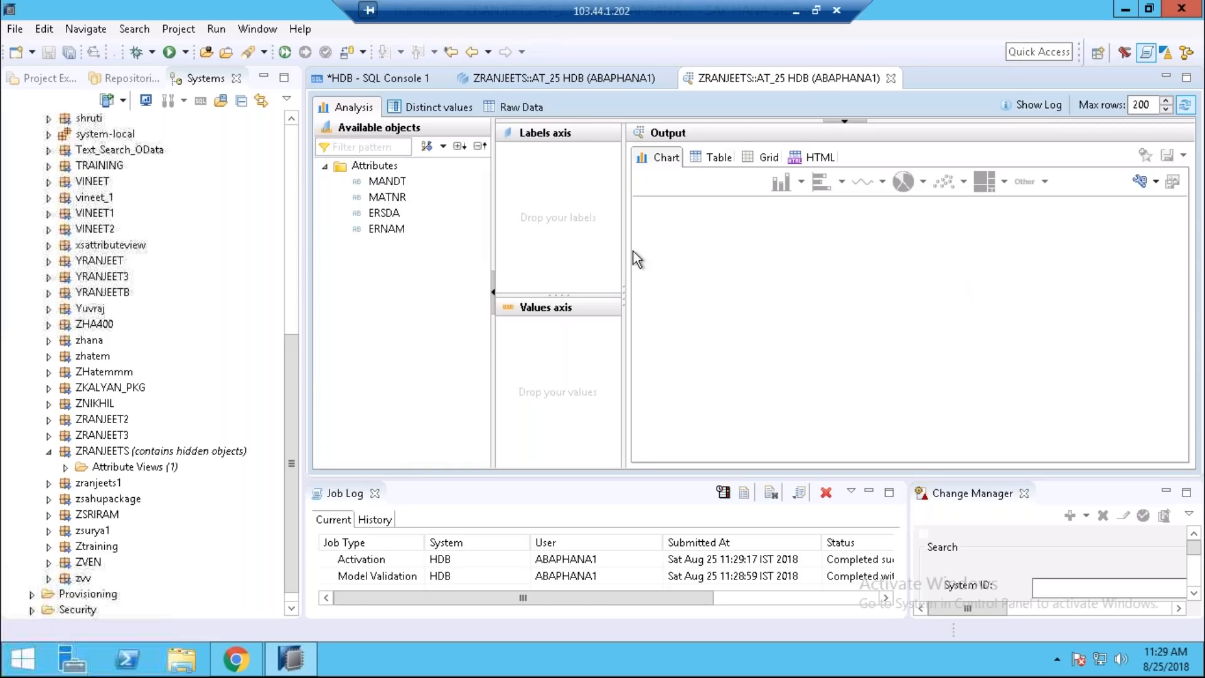
left_click(493, 108)
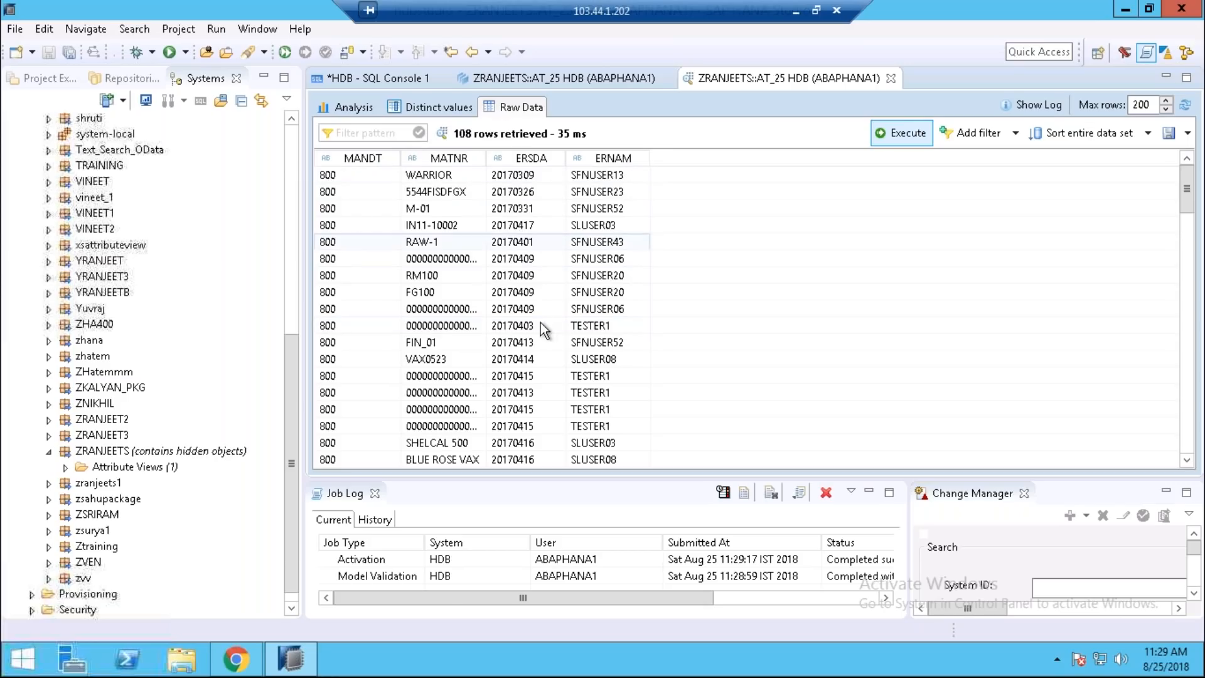
left_click(415, 111)
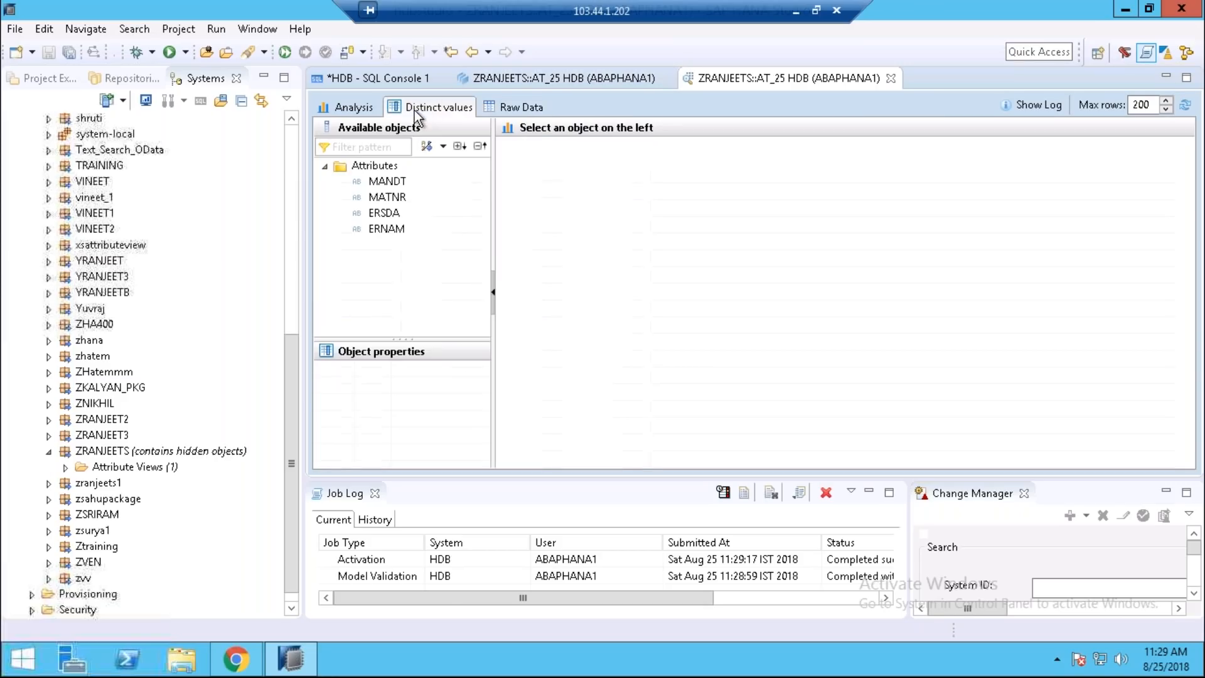
left_click(390, 197)
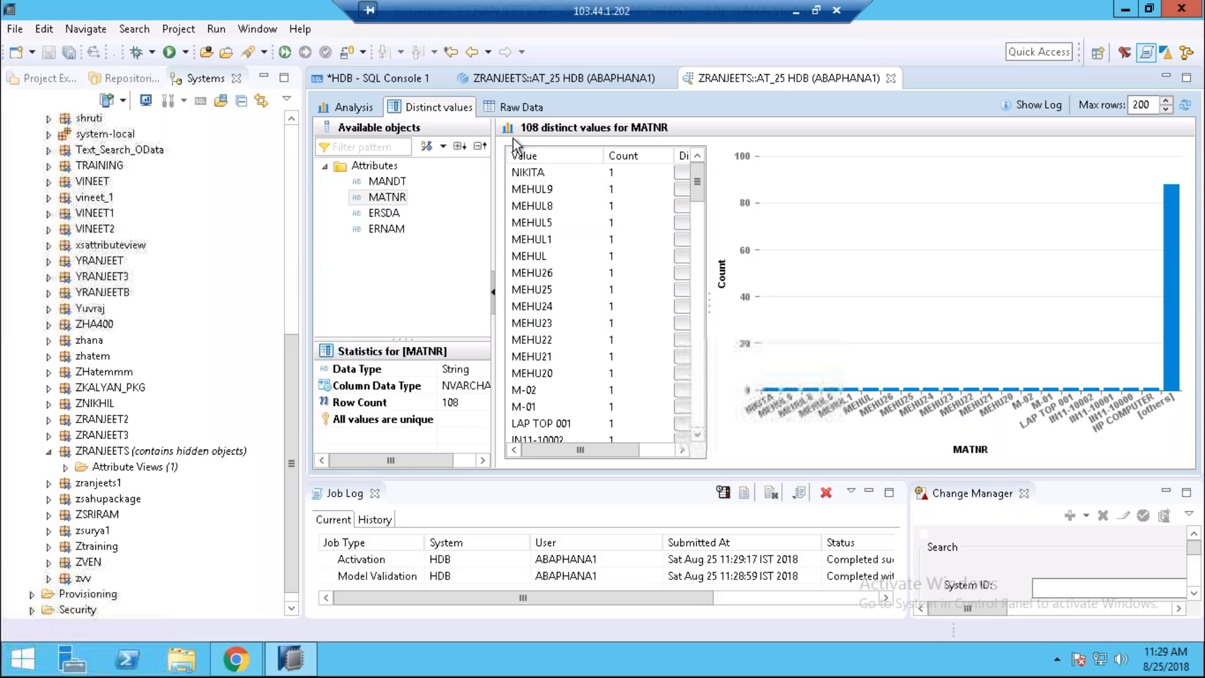
Put MATNR on the labels axis of the analysis and display the output as table, grid and HTML
left_click(355, 108)
left_click_drag(387, 197, 555, 217)
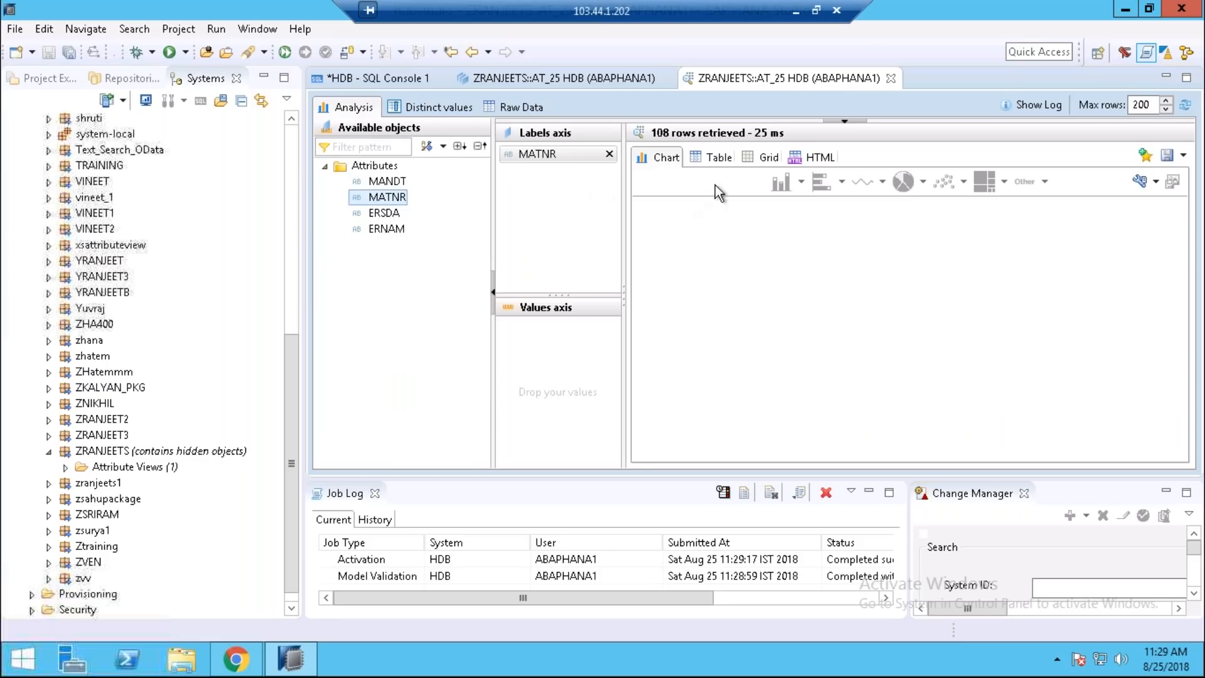
left_click(711, 157)
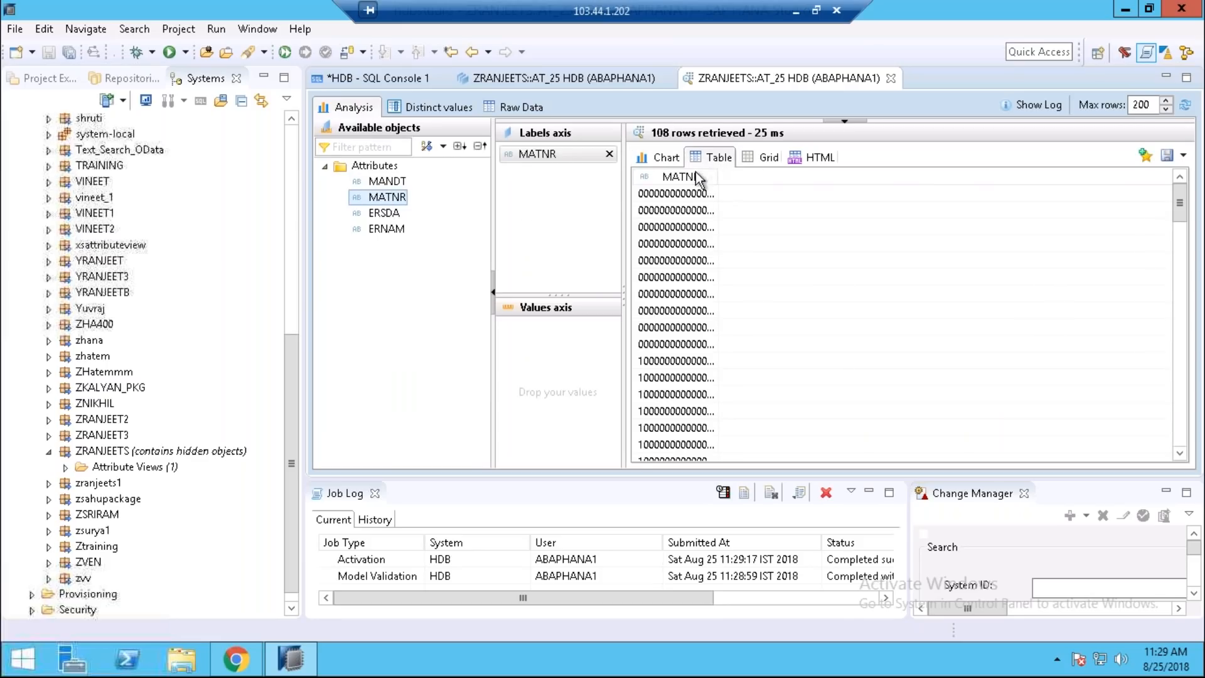
left_click(762, 158)
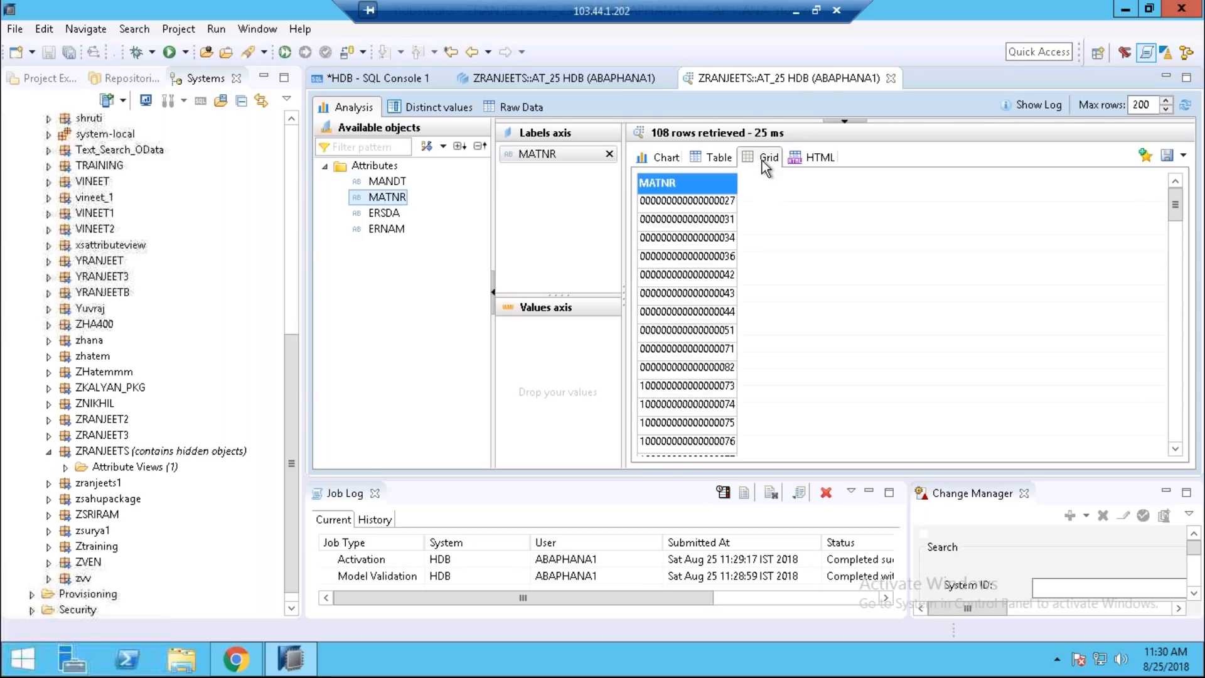
left_click(813, 163)
Add ERSDA to the values axis and display the analysis as a chart
left_click_drag(385, 214, 565, 351)
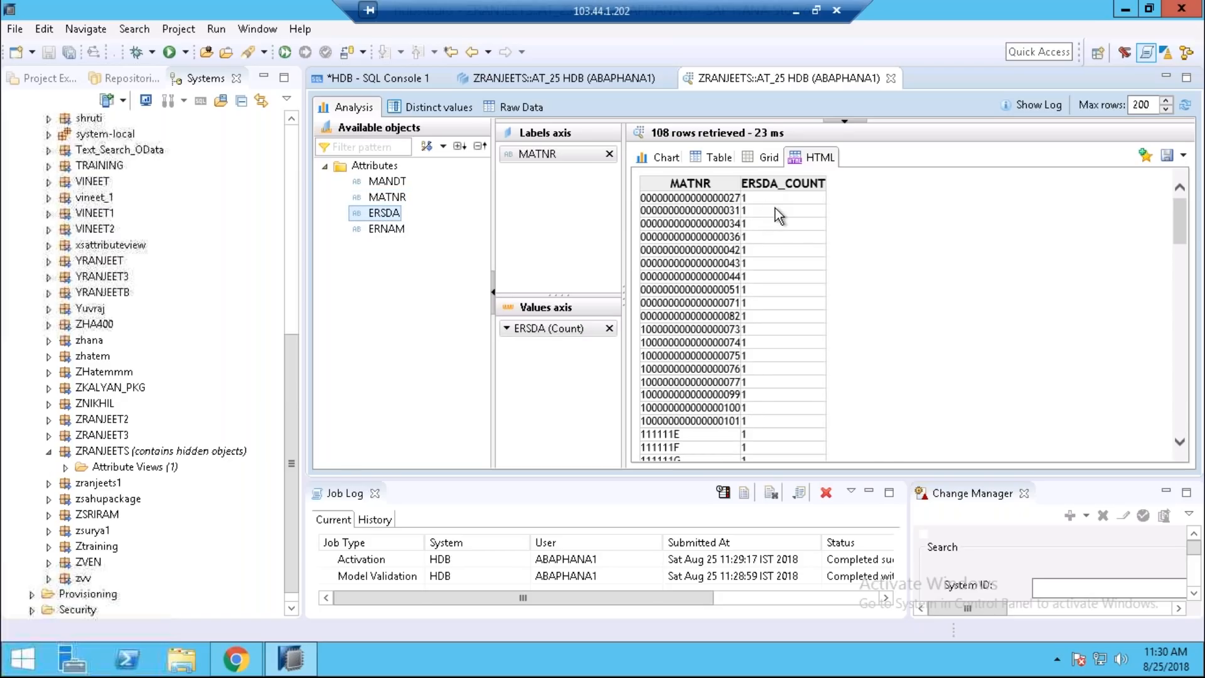
left_click(650, 160)
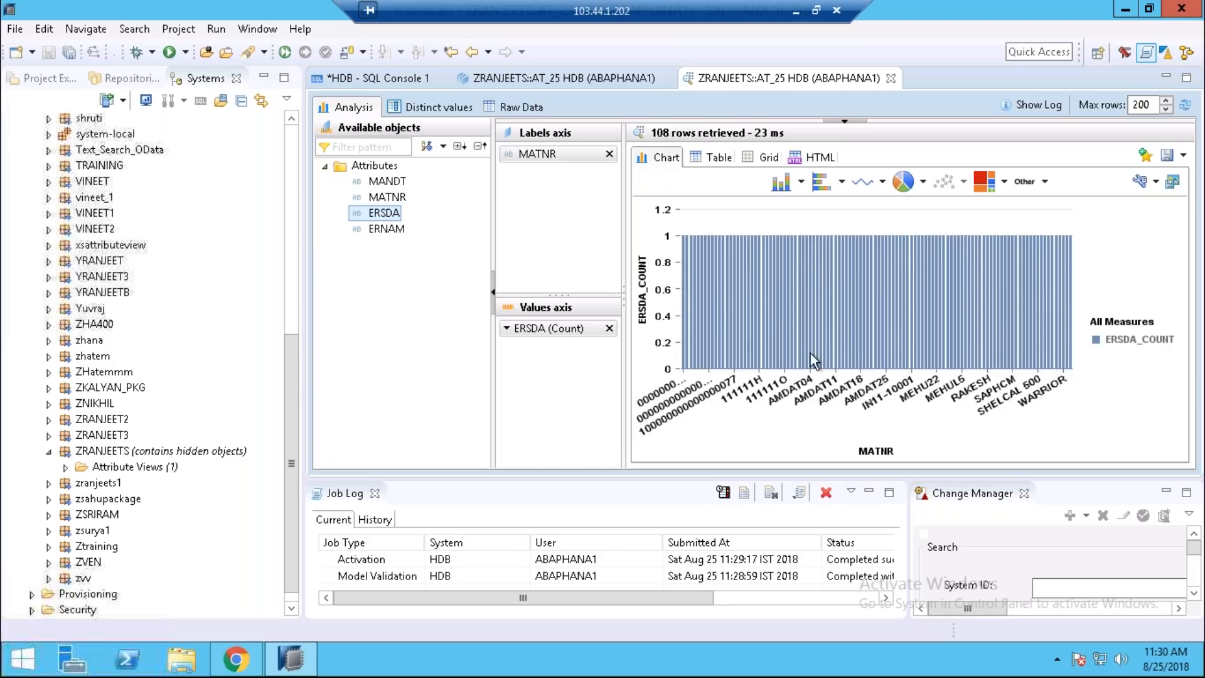
mouse_move(823, 336)
Return to the raw data and select the WARRIOR material row
left_click(504, 109)
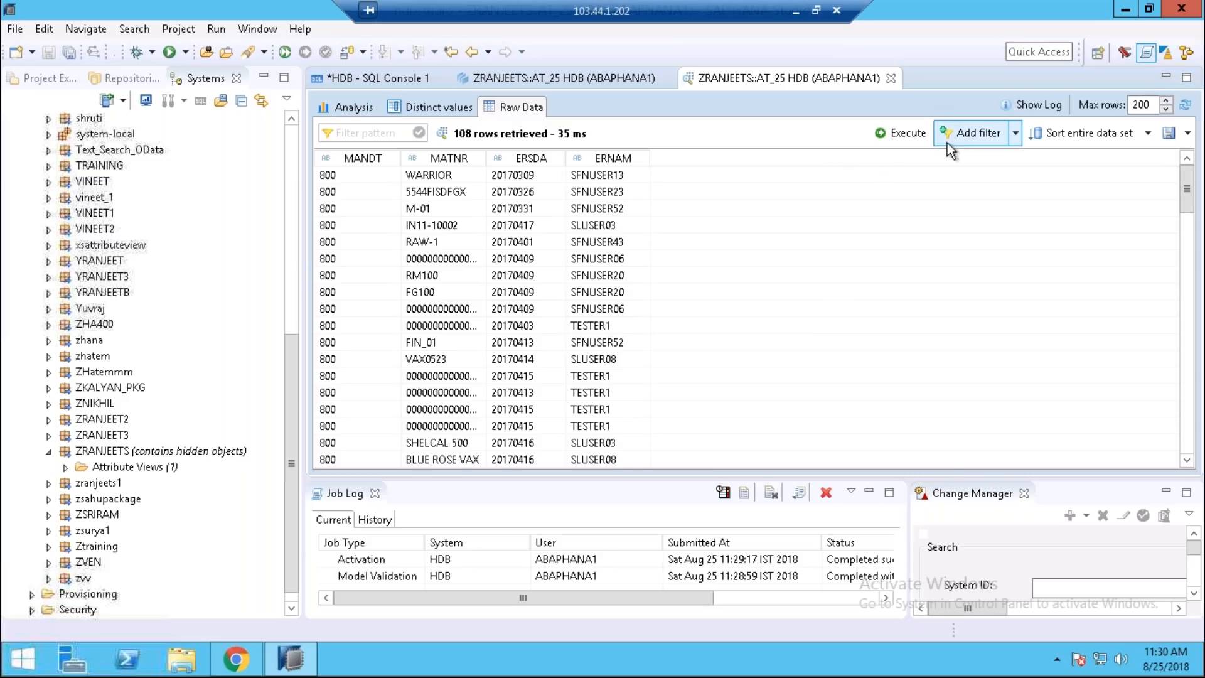
left_click(436, 174)
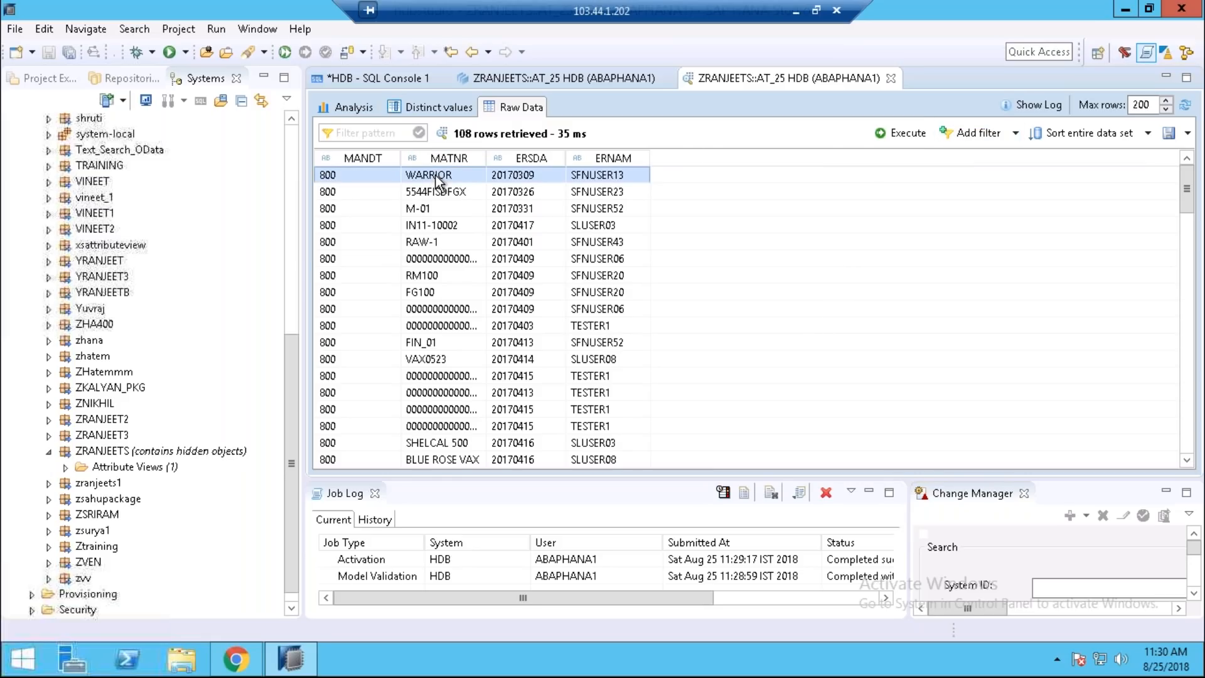
Filter the AT_25 raw data to material WARRIOR and look at the filter value and sorting options
right_click(435, 176)
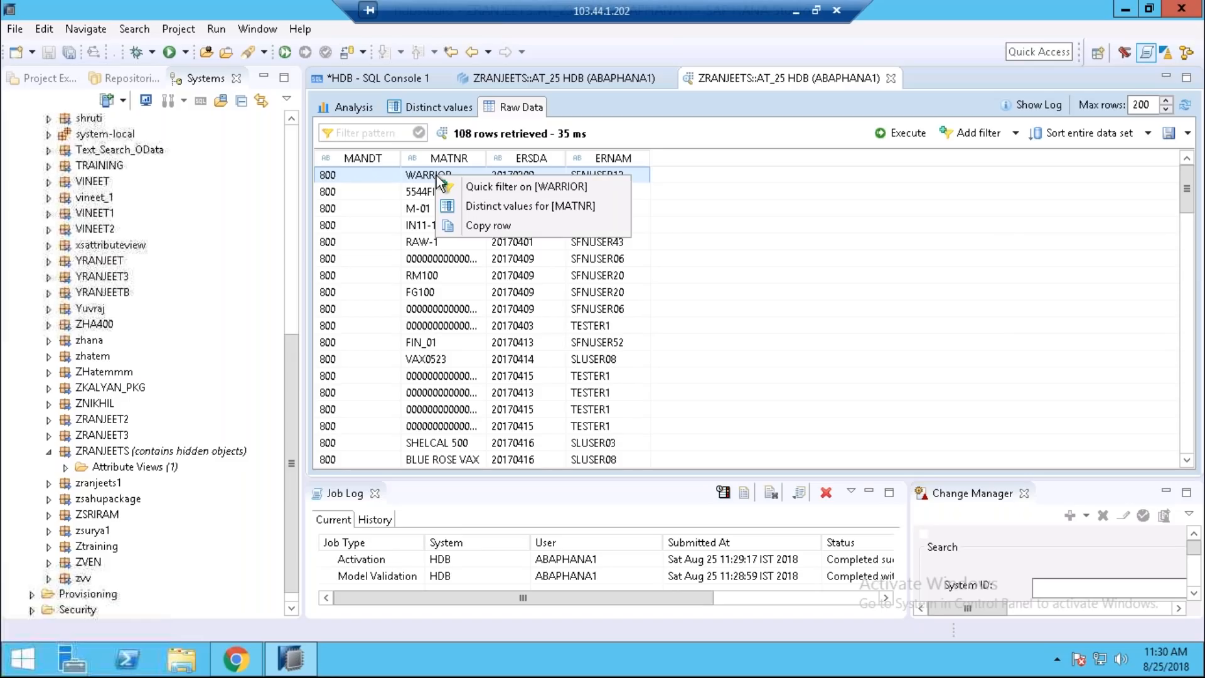
left_click(478, 186)
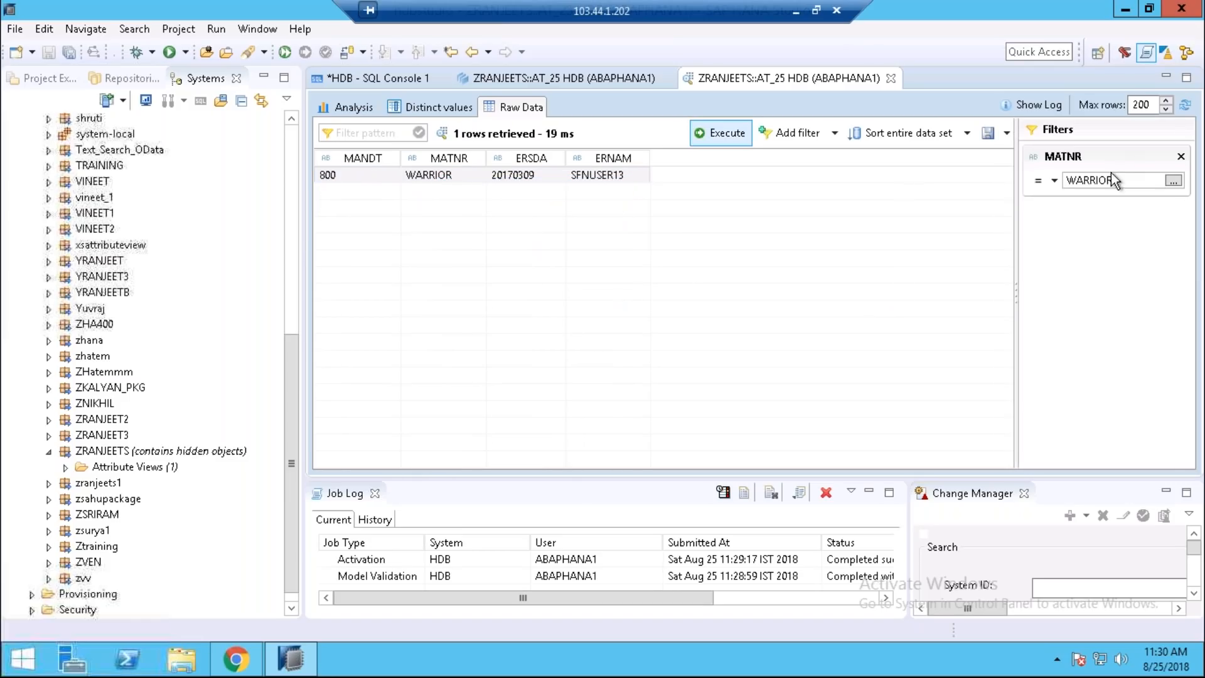
left_click(1132, 180)
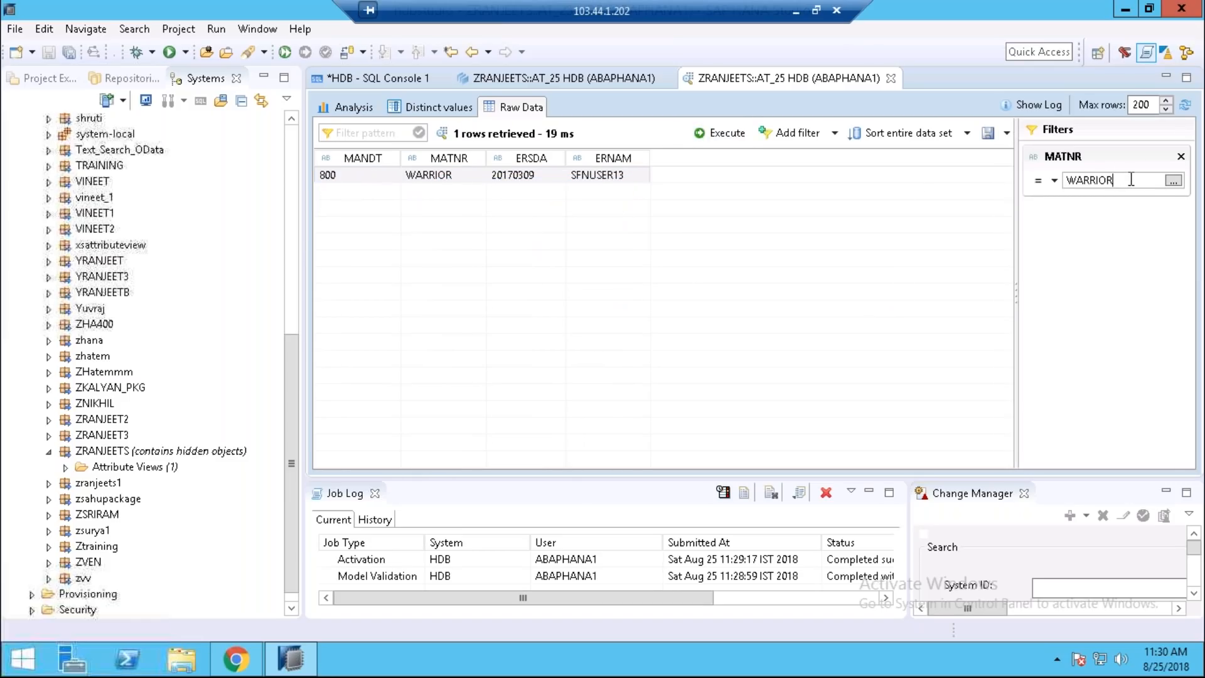
left_click_drag(1128, 181, 1067, 181)
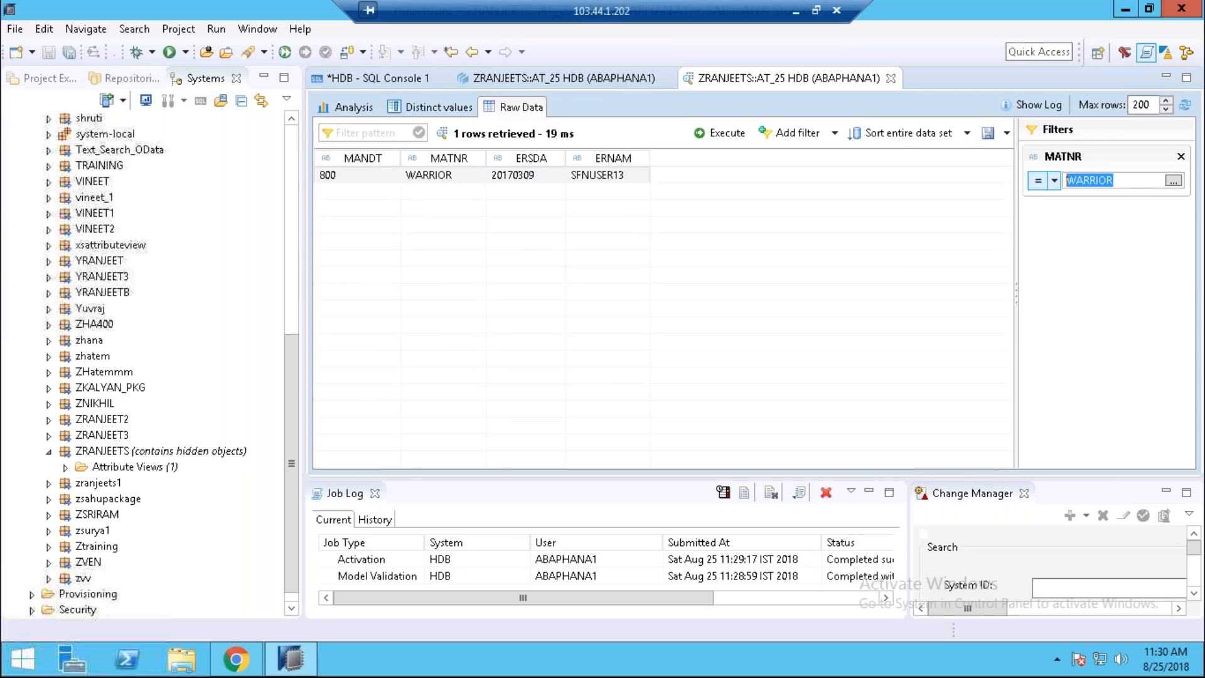
left_click(909, 134)
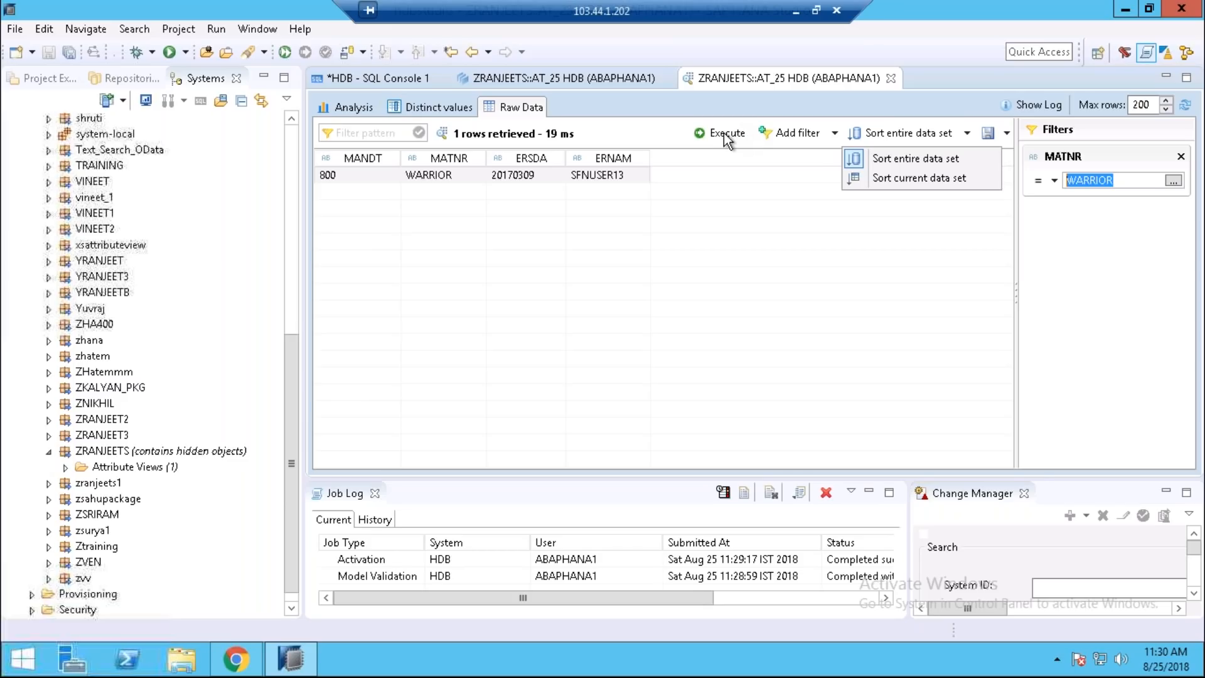
left_click(1120, 184)
left_click(1121, 182)
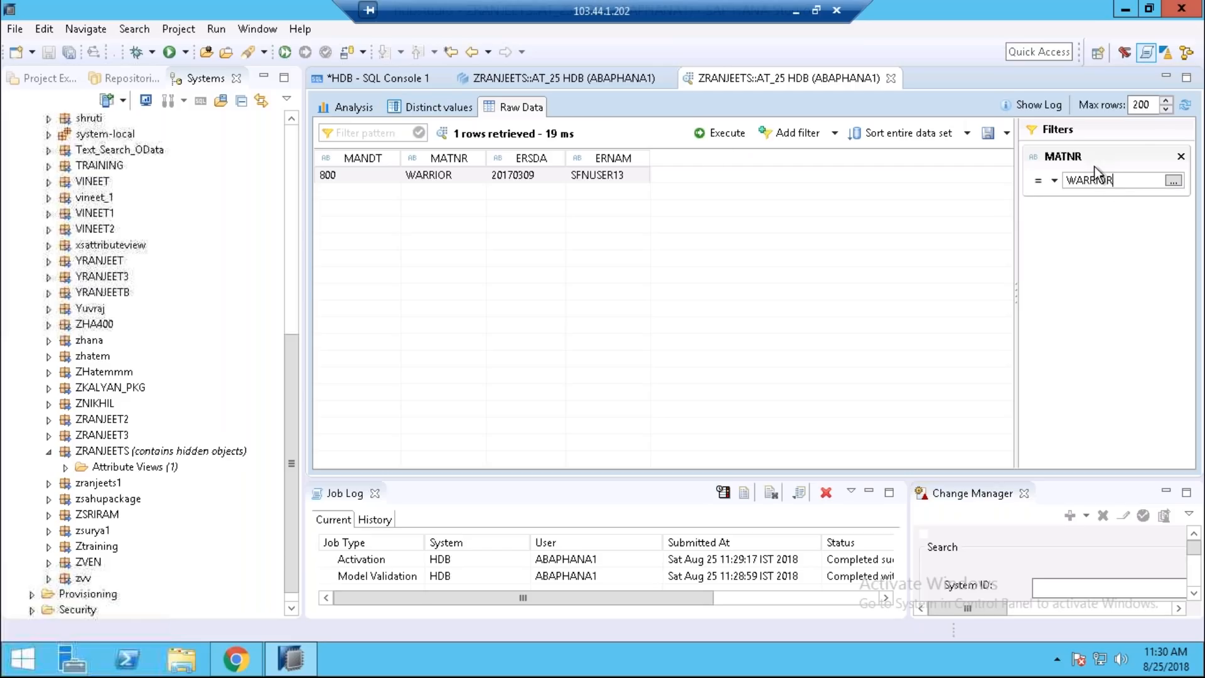
Refresh the raw data to show all rows and close the Job Log and Change Manager views
left_click(1154, 103)
left_click(1185, 105)
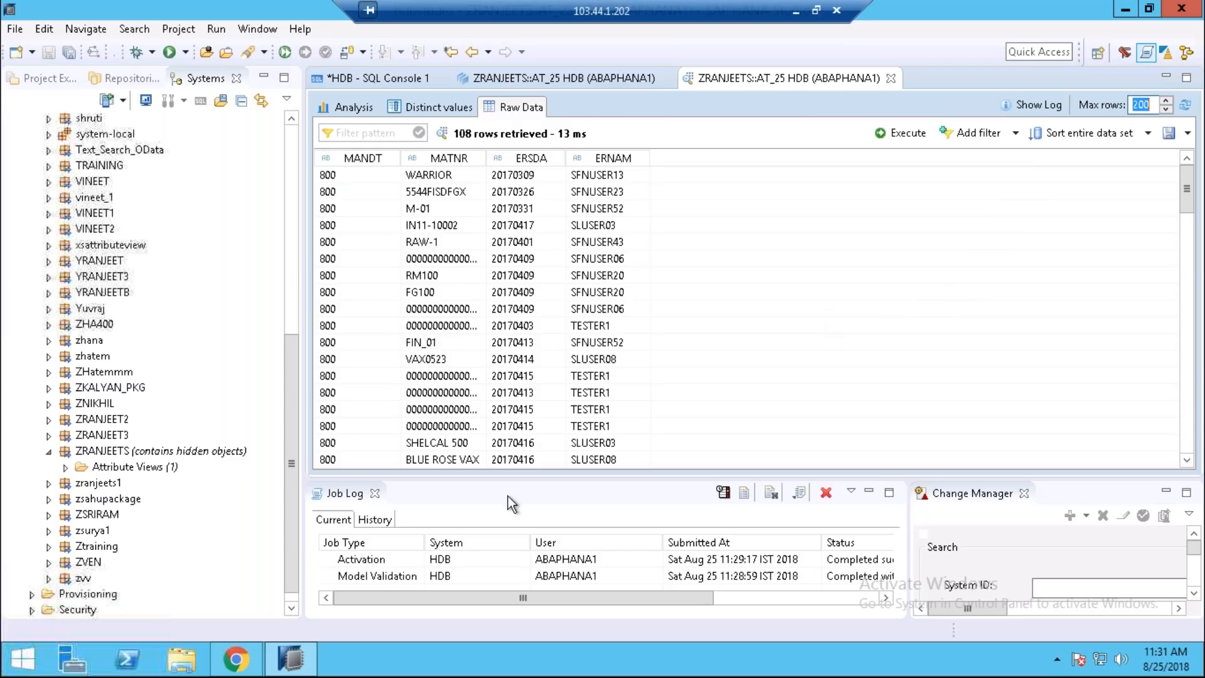
left_click(374, 493)
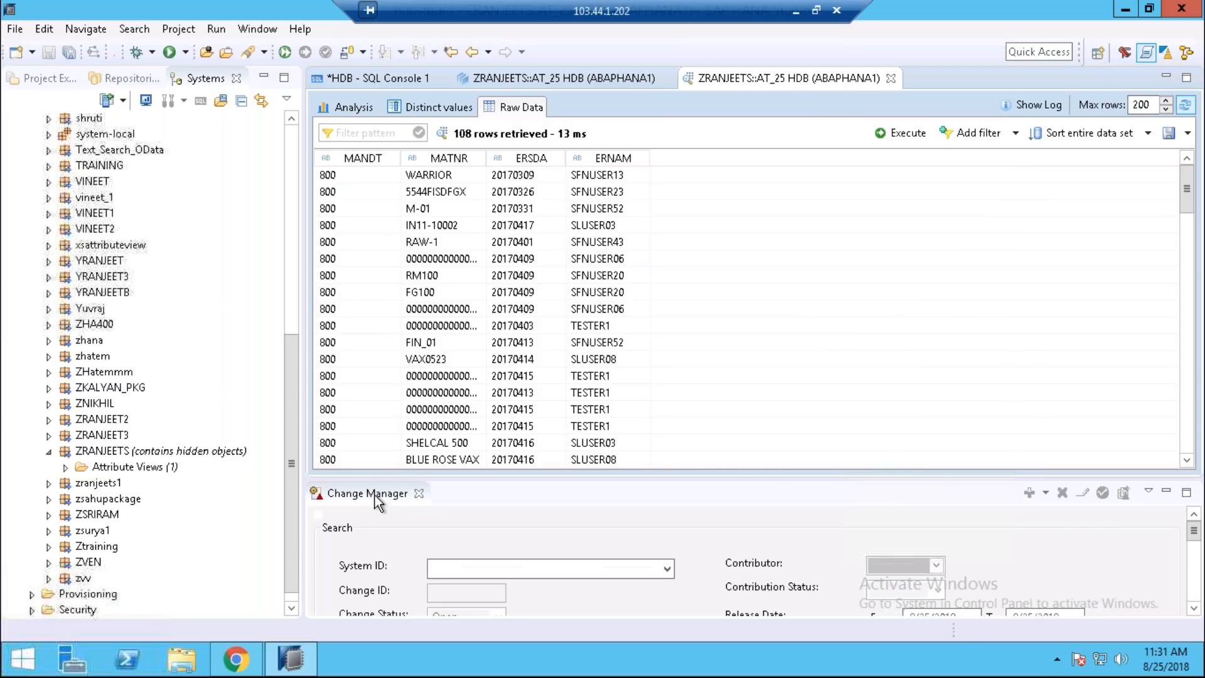
left_click(419, 493)
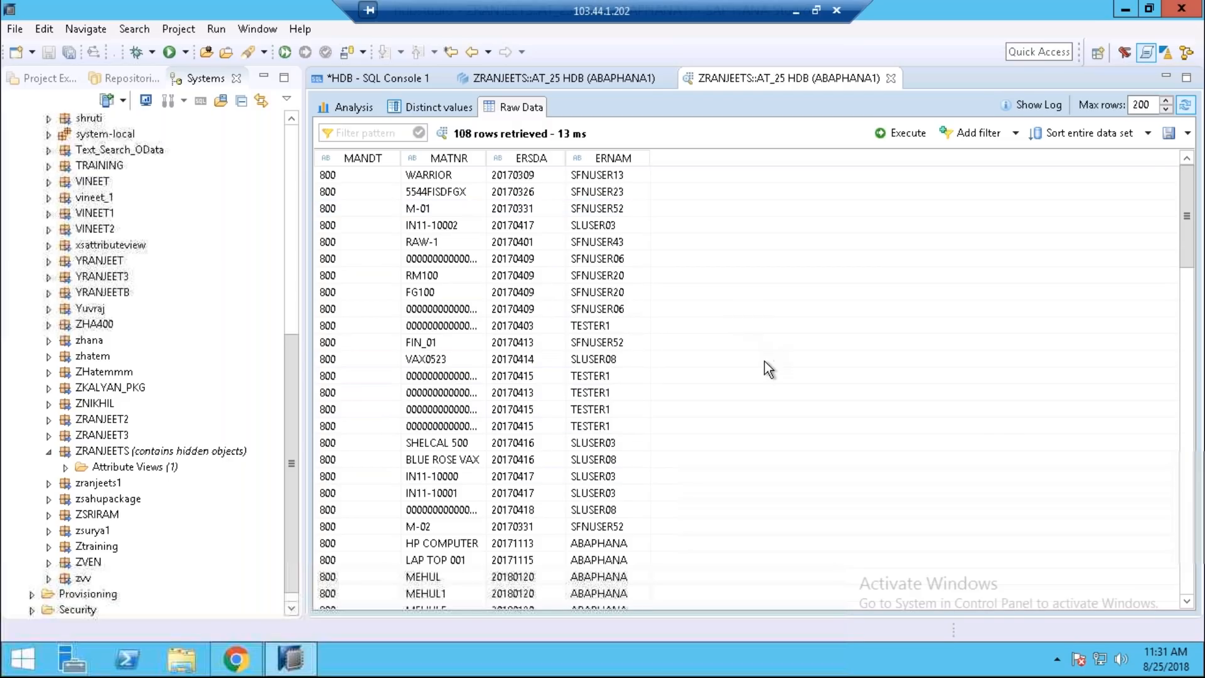
Browse the raw data rows and collapse the ZRANJEETS package in the system tree
left_click(1188, 317)
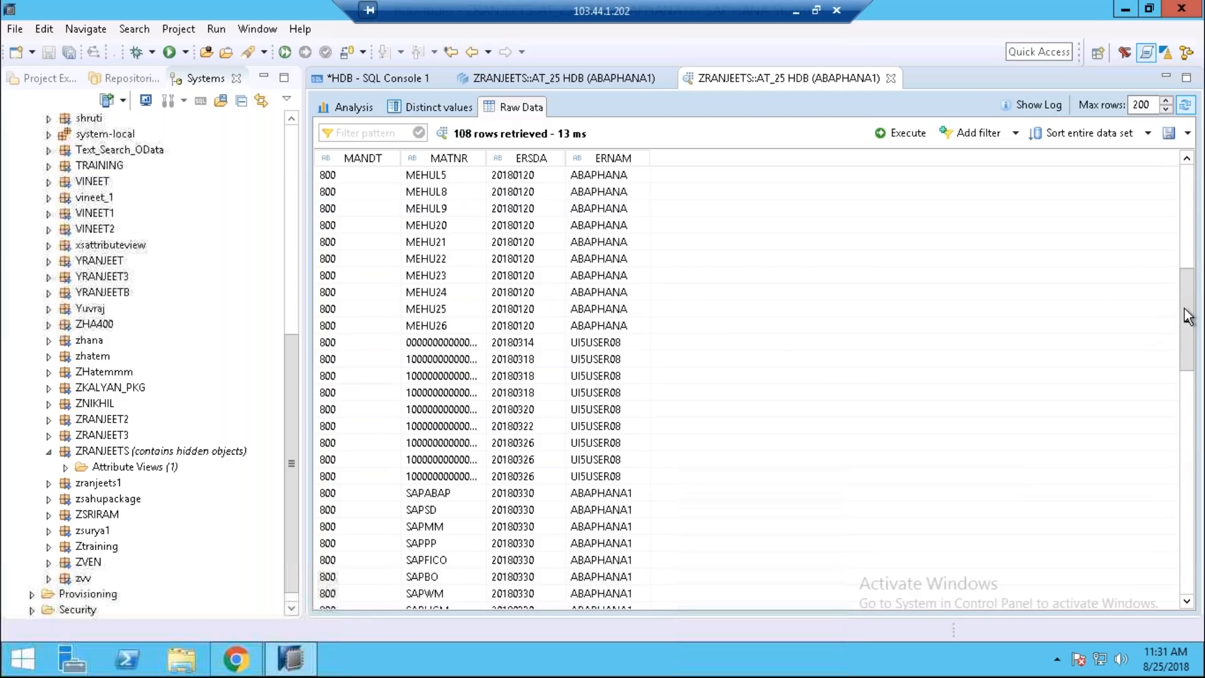
left_click(1192, 226)
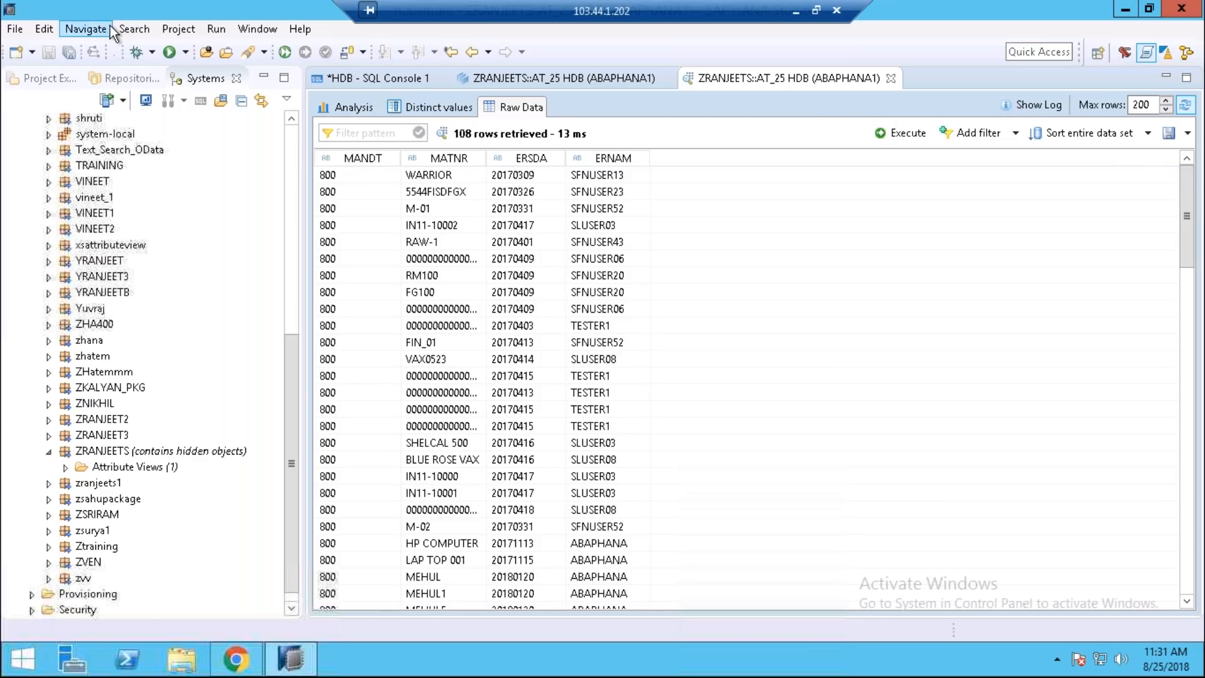
left_click(49, 453)
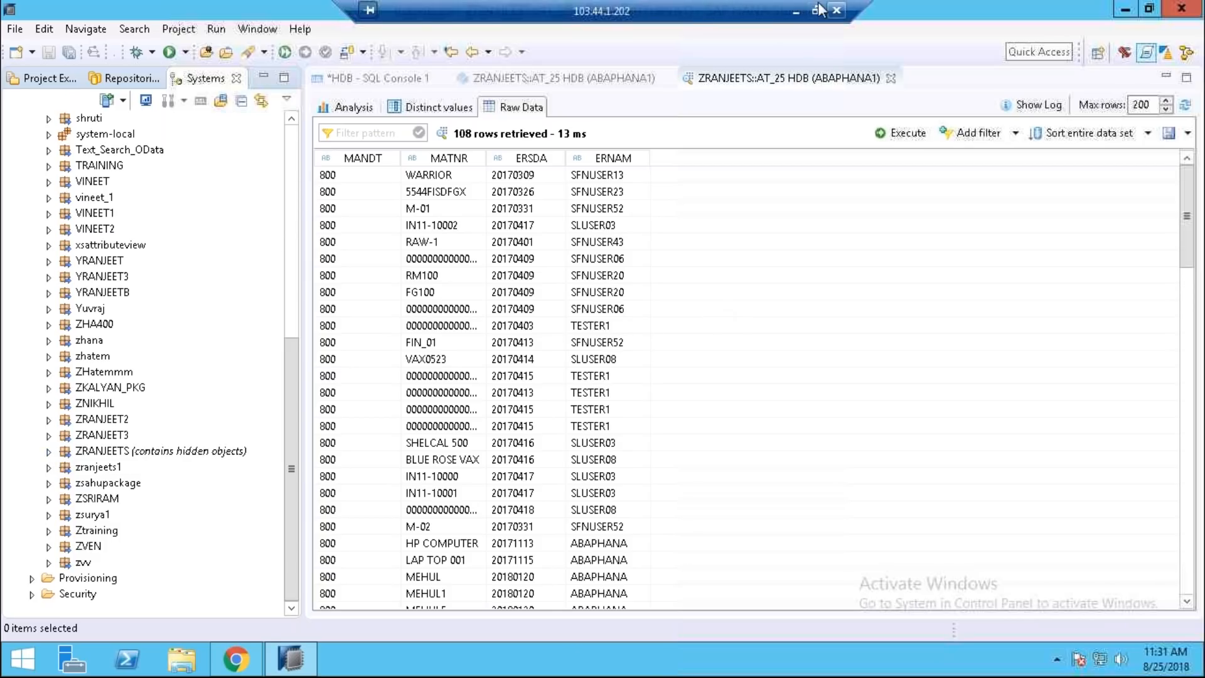
Switch to PowerPoint and present the slides from HANA View Introduction through to the Calculation View slide
left_click(795, 11)
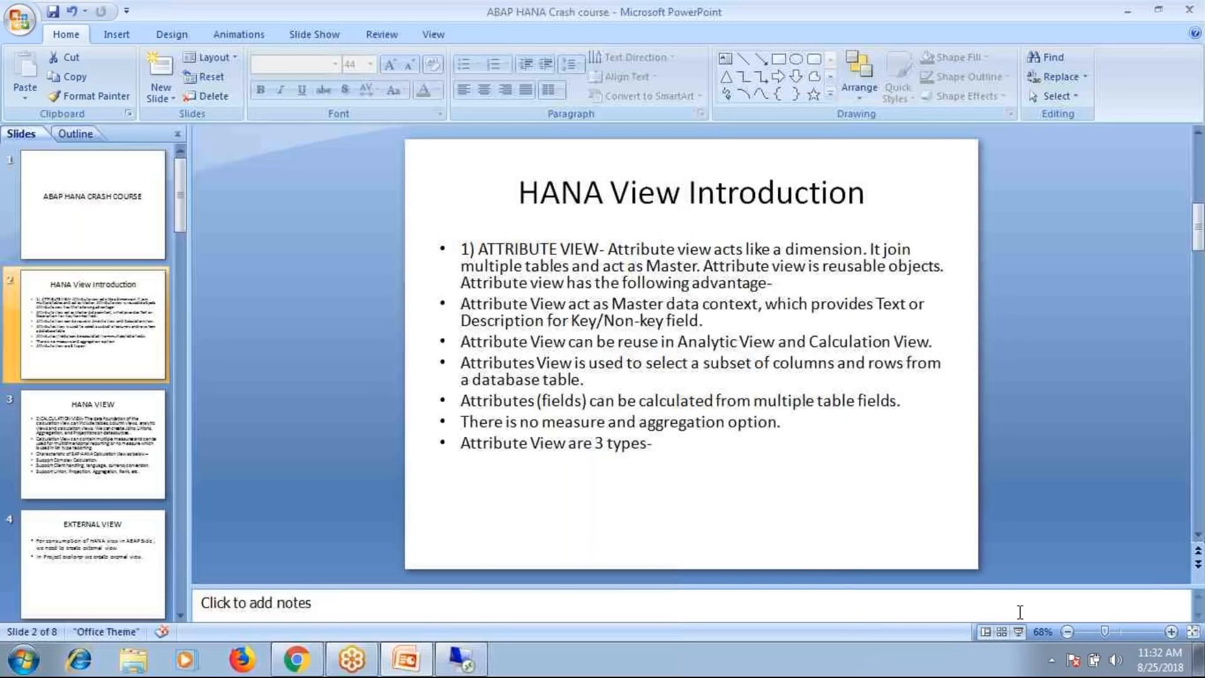
left_click(1018, 632)
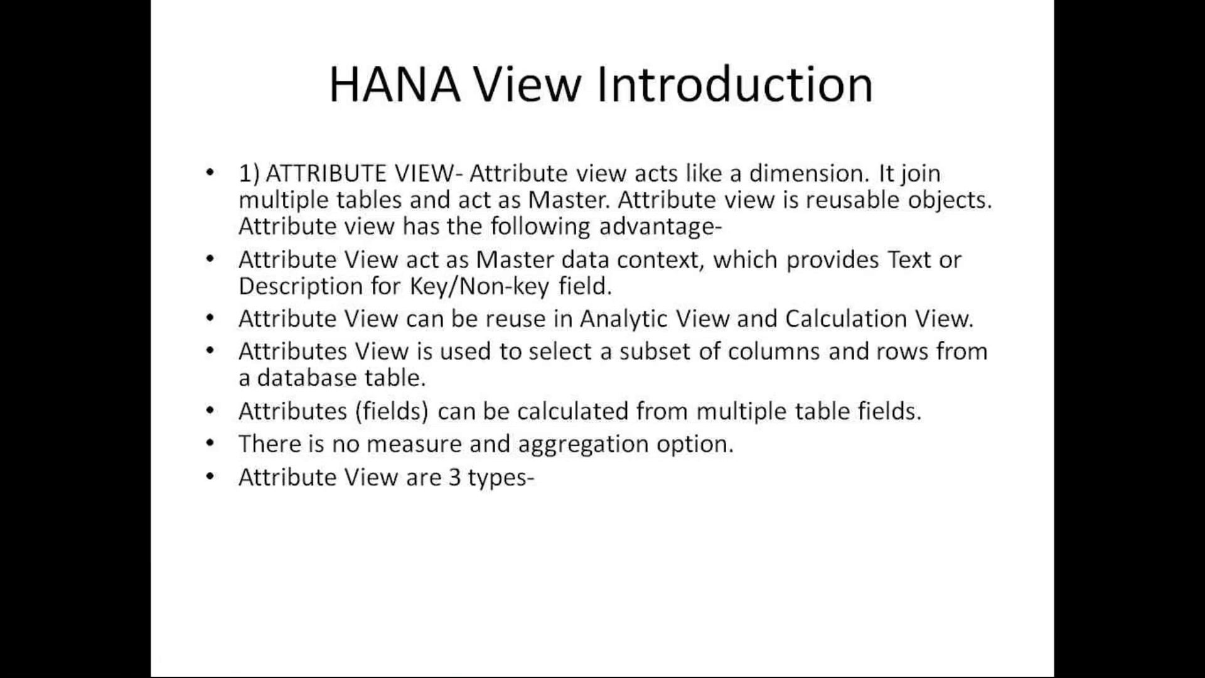
key("Right")
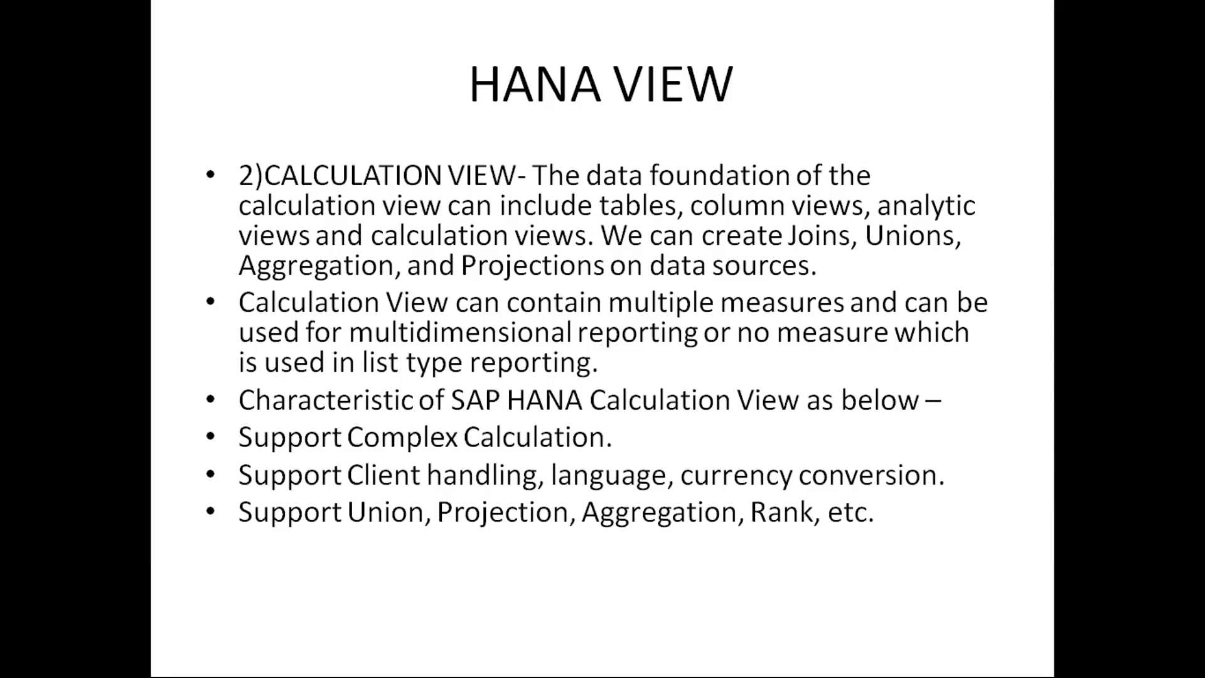
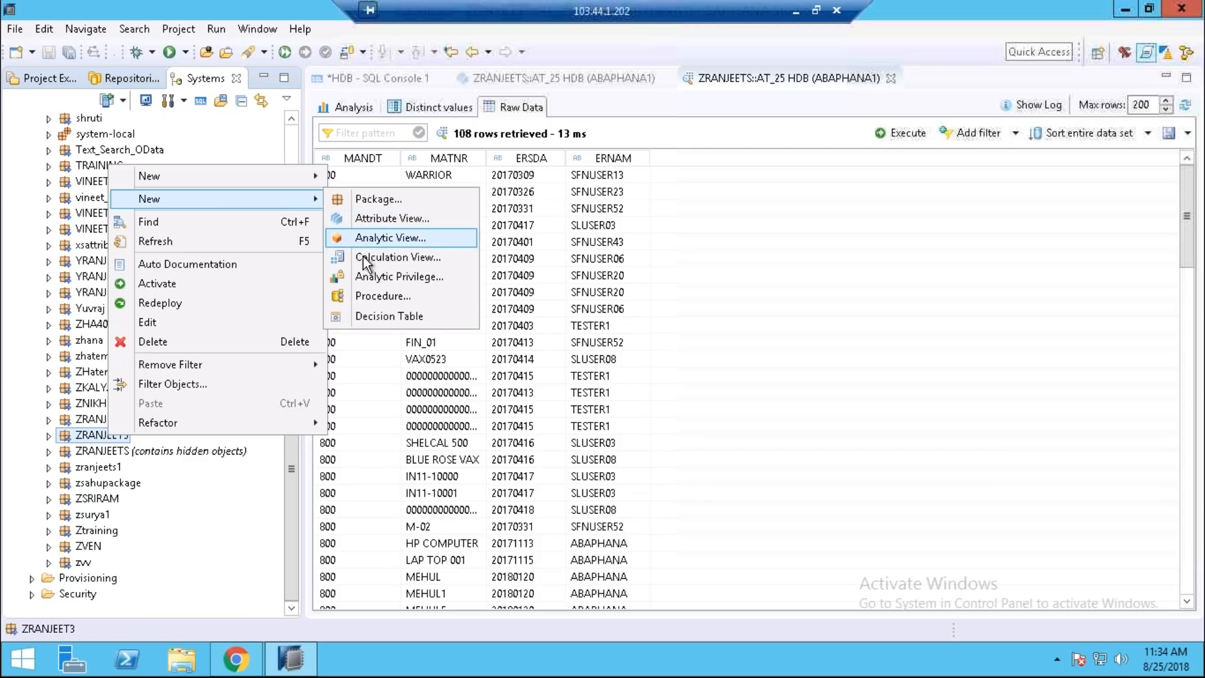
left_click(363, 258)
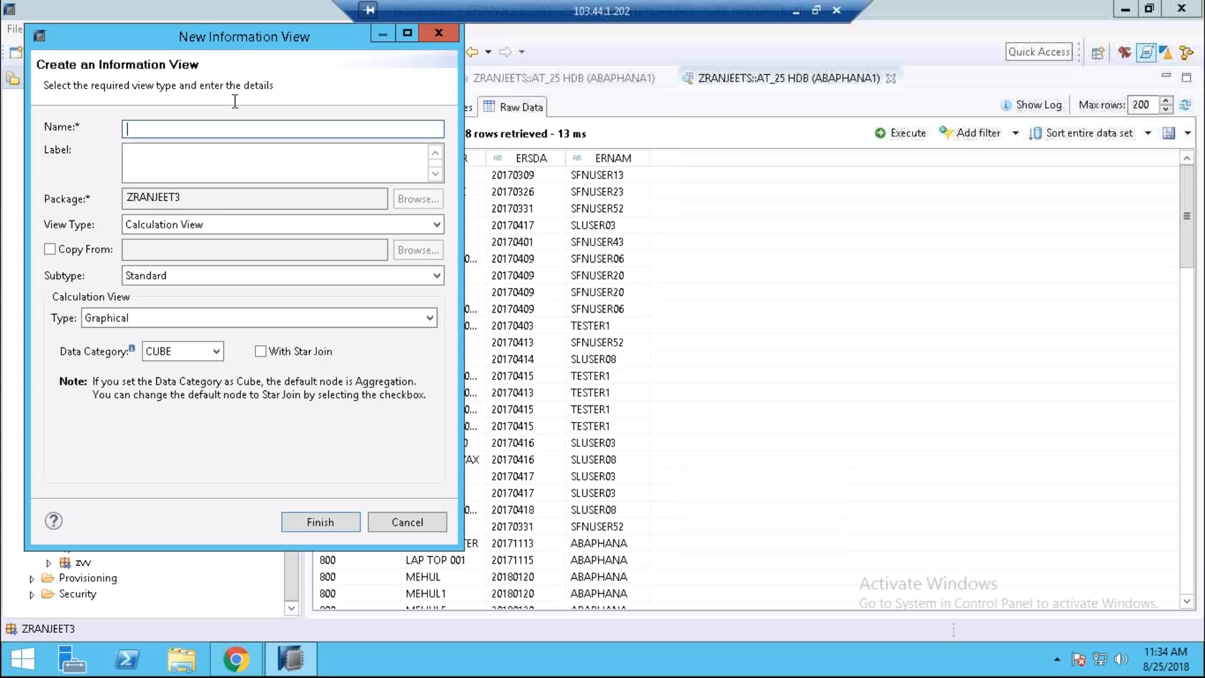
type("CV_25")
left_click(171, 166)
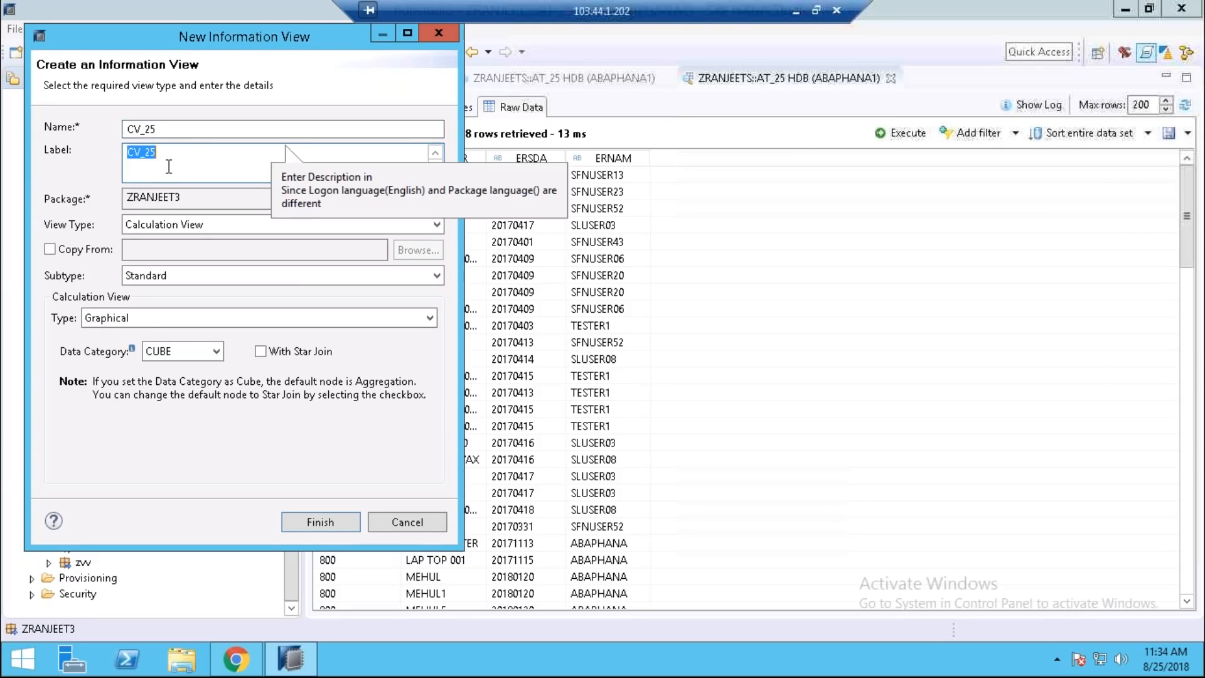
left_click(179, 161)
key("BackSpace")
key("BackSpace")
key("BackSpace")
key("BackSpace")
key("BackSpace")
type("calculation view example")
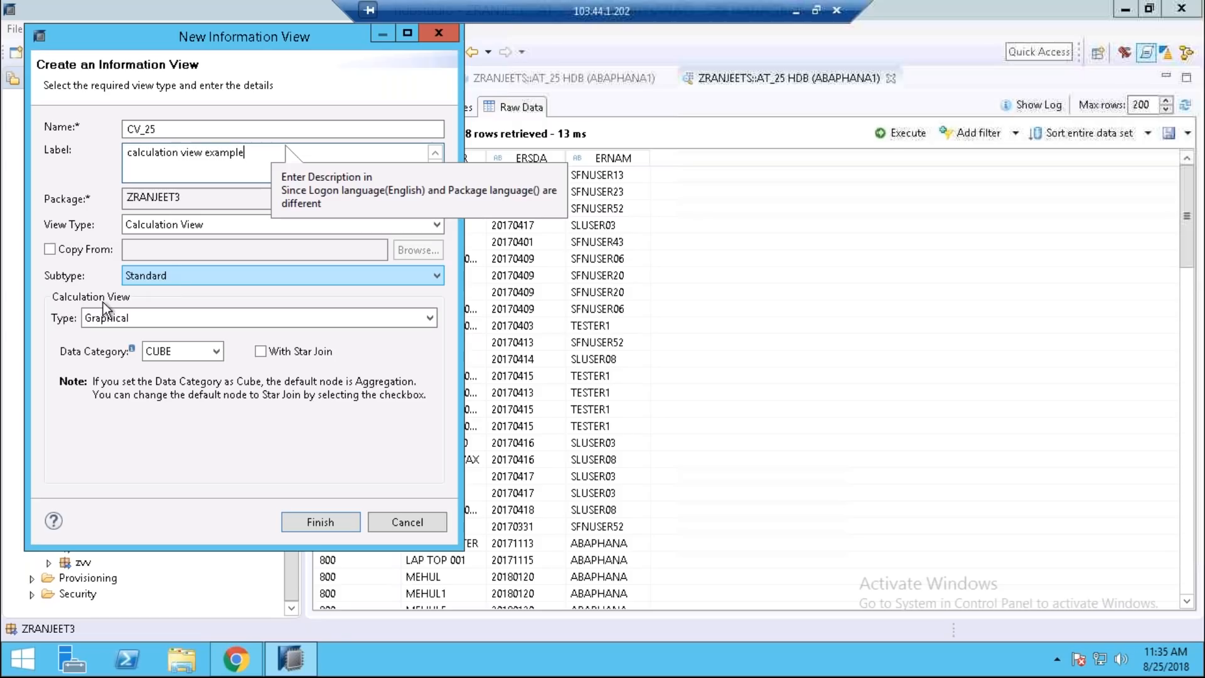
left_click(432, 318)
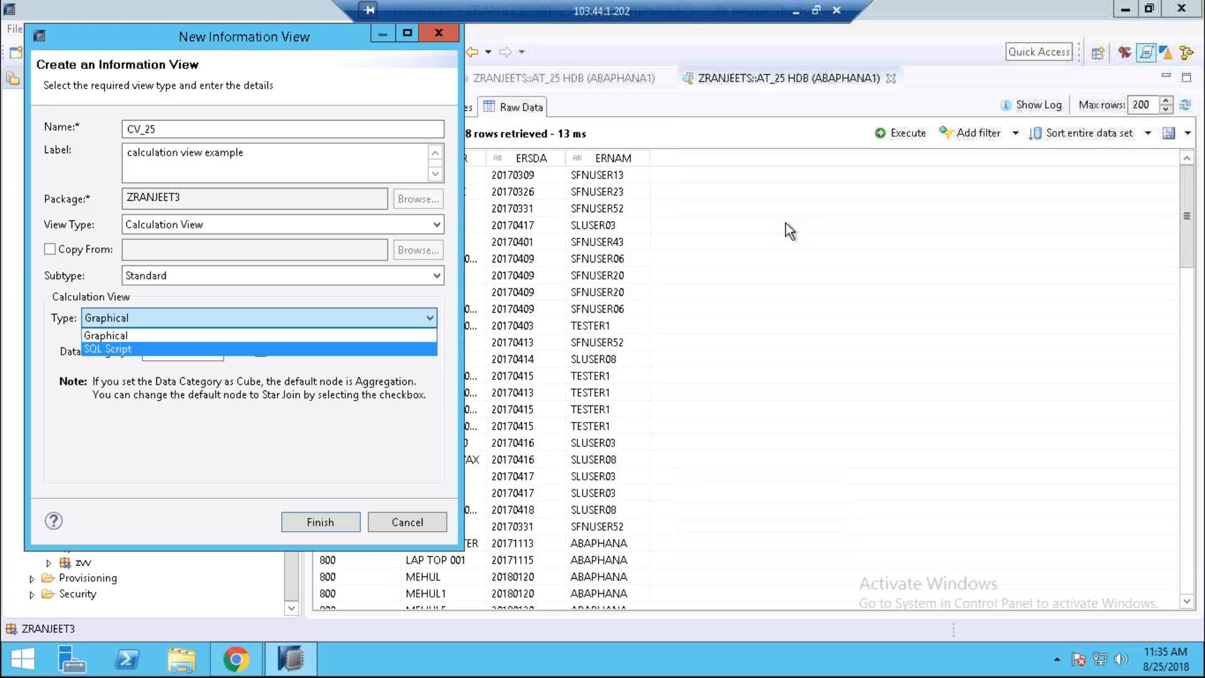
left_click(388, 33)
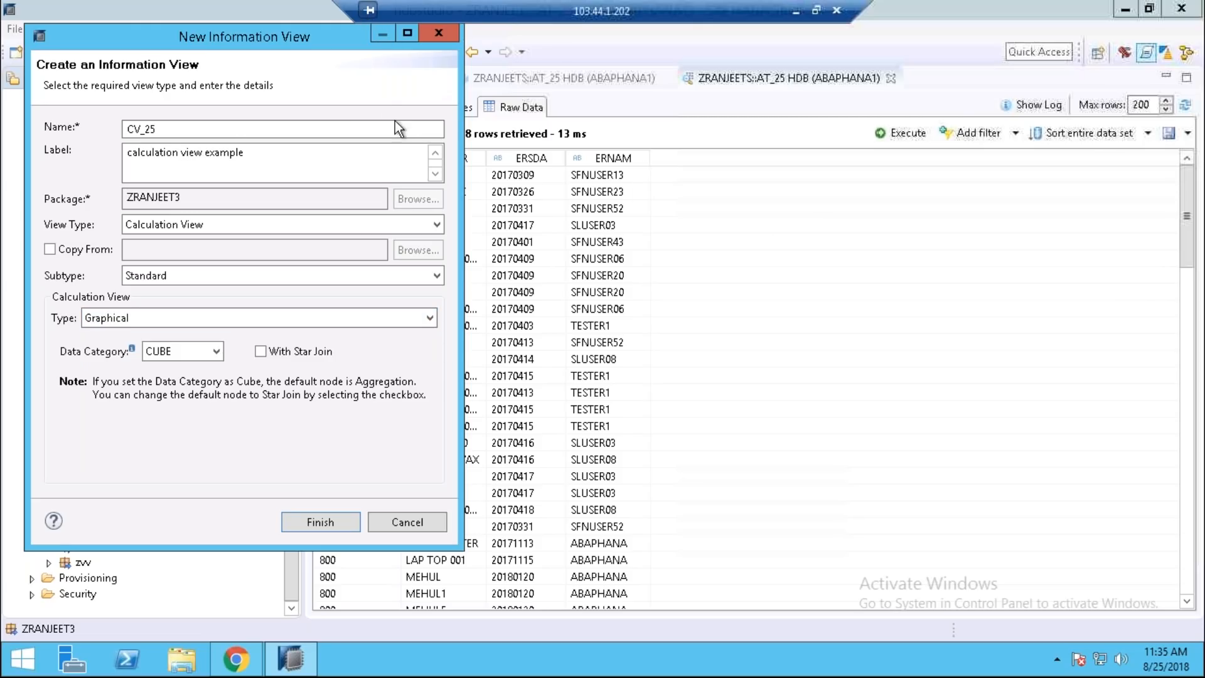
left_click(619, 78)
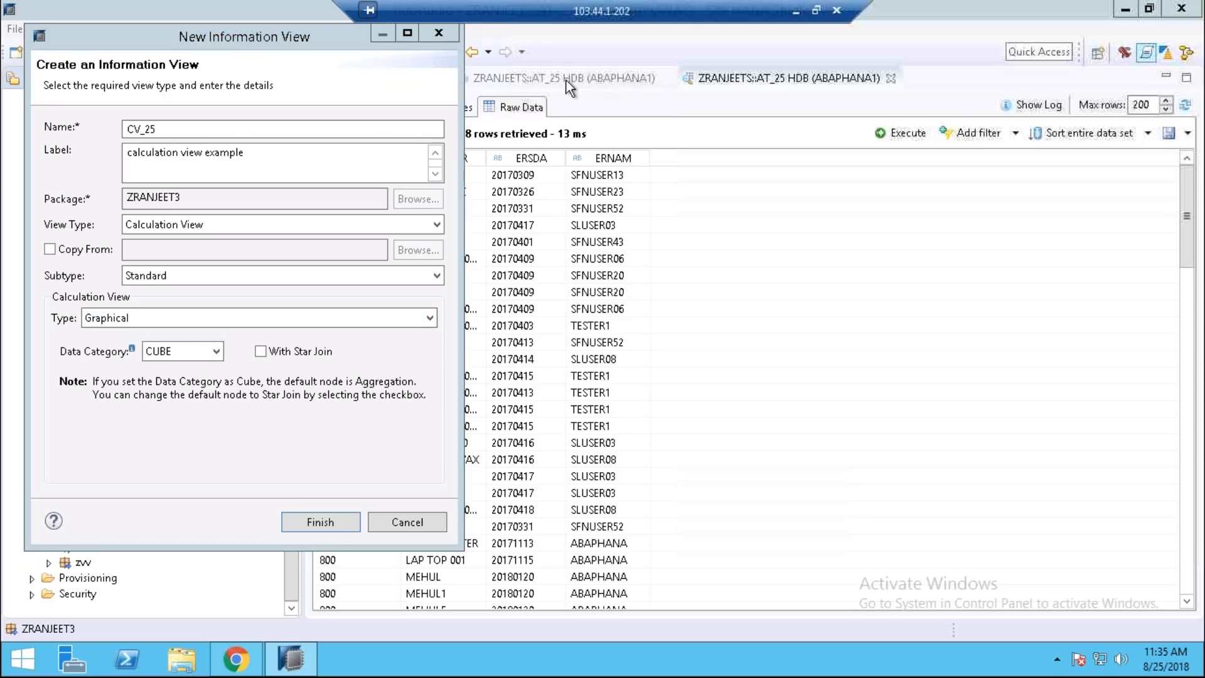
left_click(439, 33)
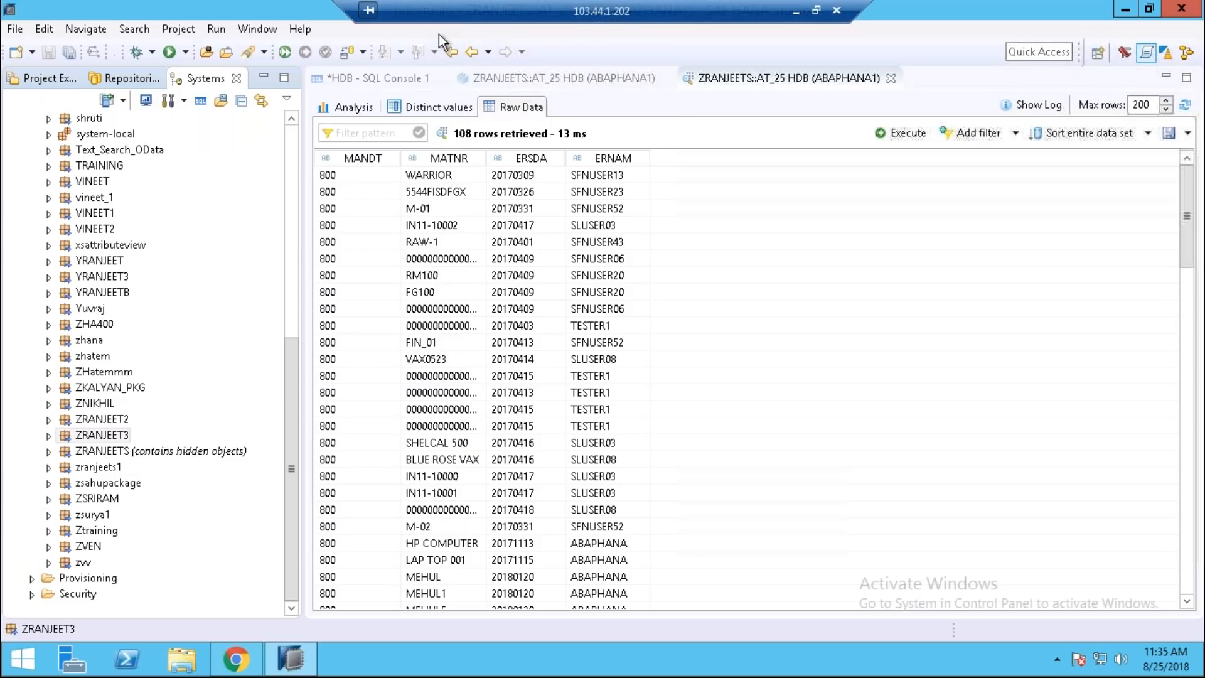
Return to the AT_25 attribute view definition and inspect its Data Foundation node with the MARA table
left_click(405, 77)
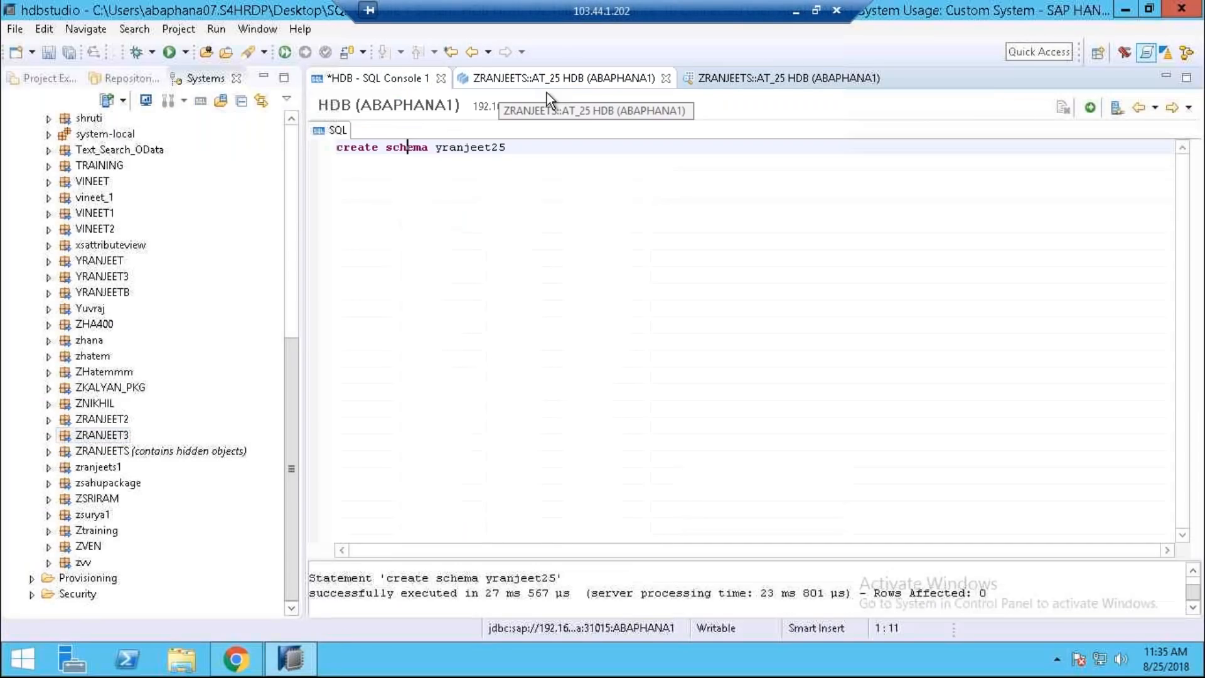
left_click(547, 85)
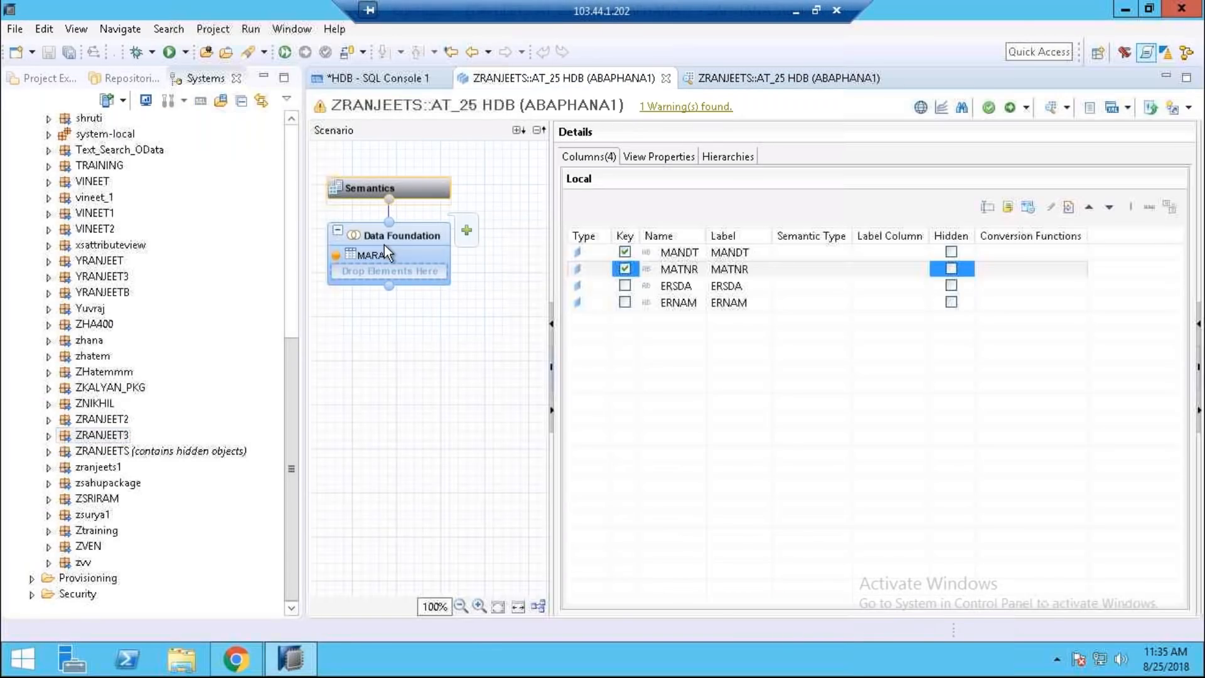
left_click(291, 659)
left_click(291, 659)
left_click(291, 660)
left_click(291, 659)
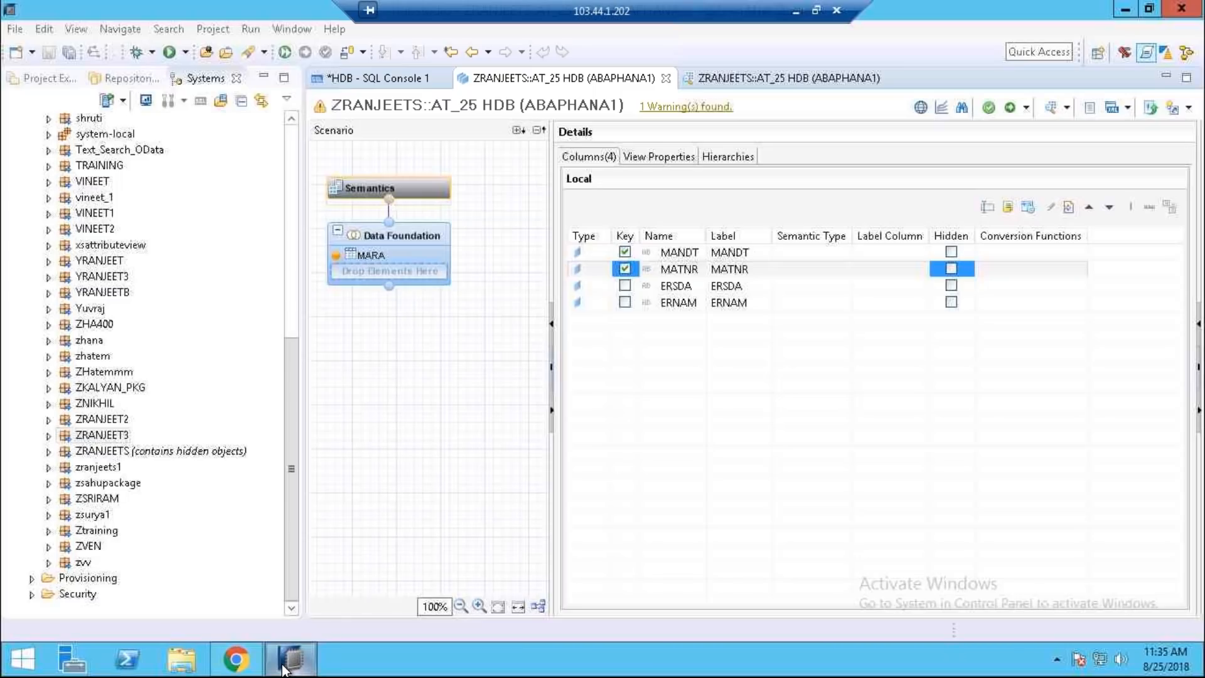
left_click(401, 262)
right_click(408, 238)
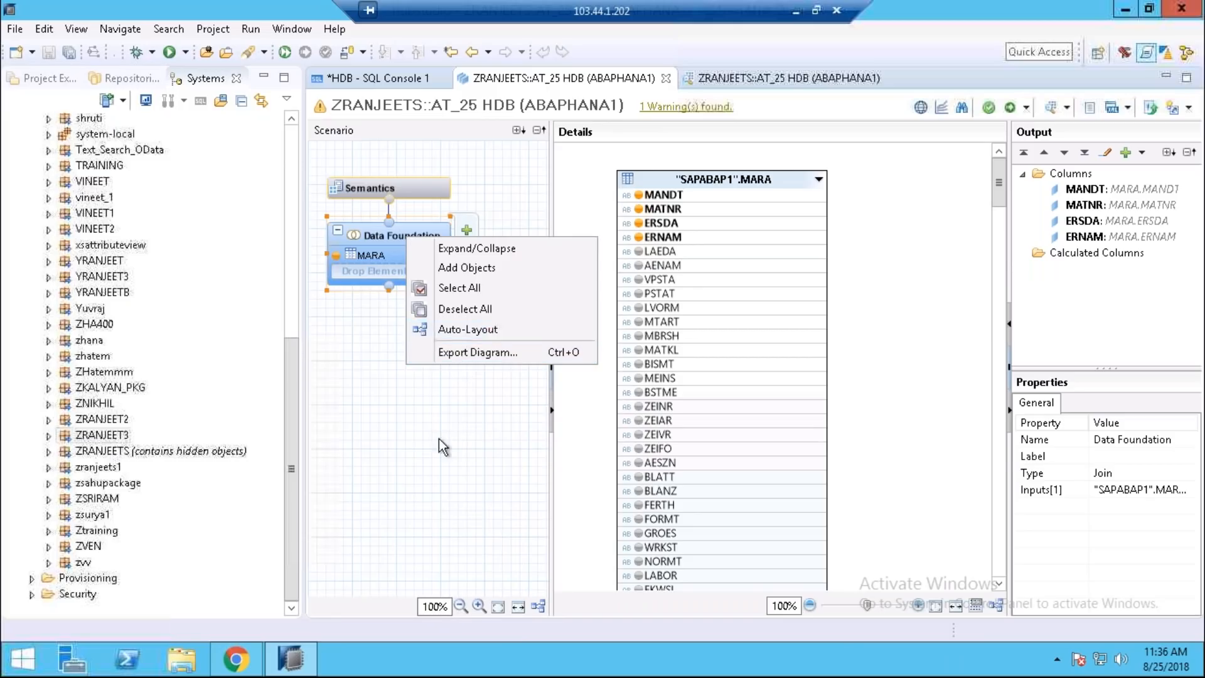
left_click(462, 417)
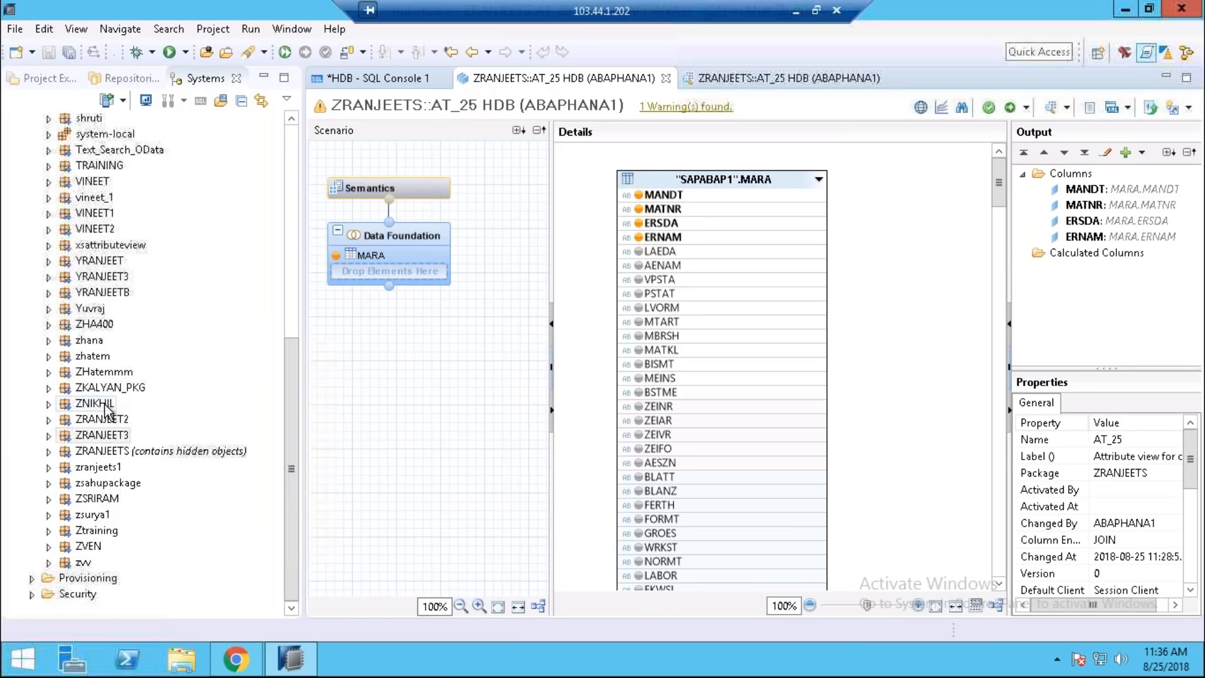
Start a new calculation view named CV_25 in the ZRANJEET3 package
right_click(112, 437)
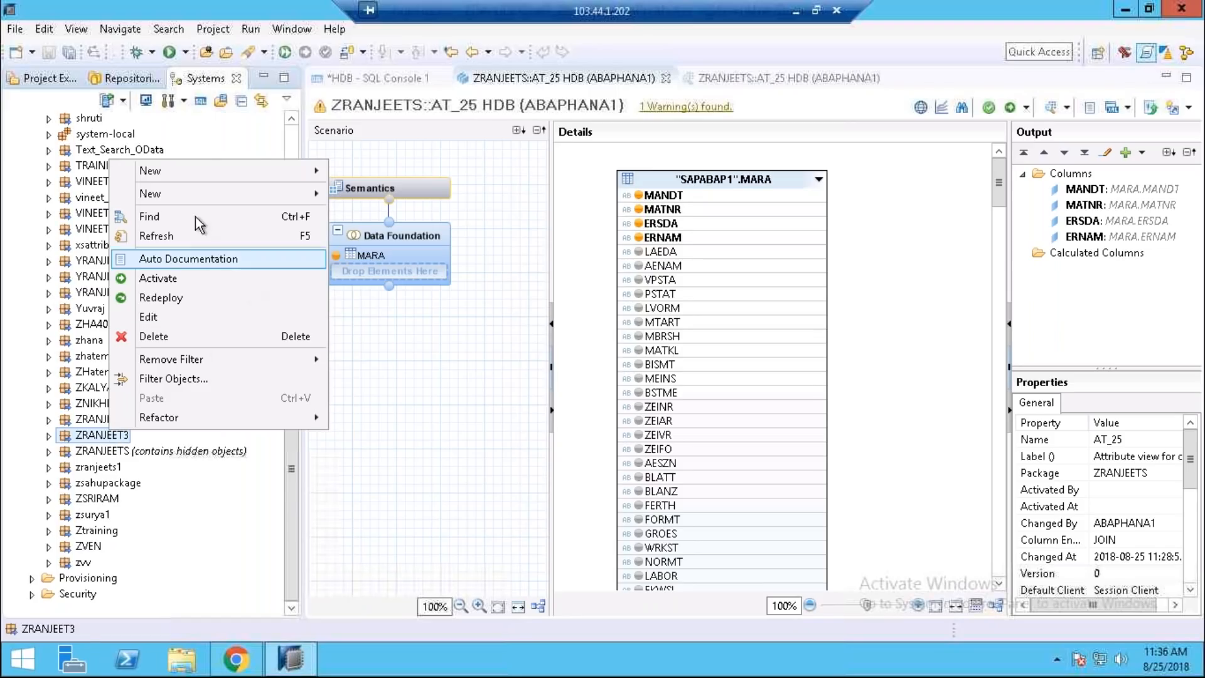
mouse_move(254, 196)
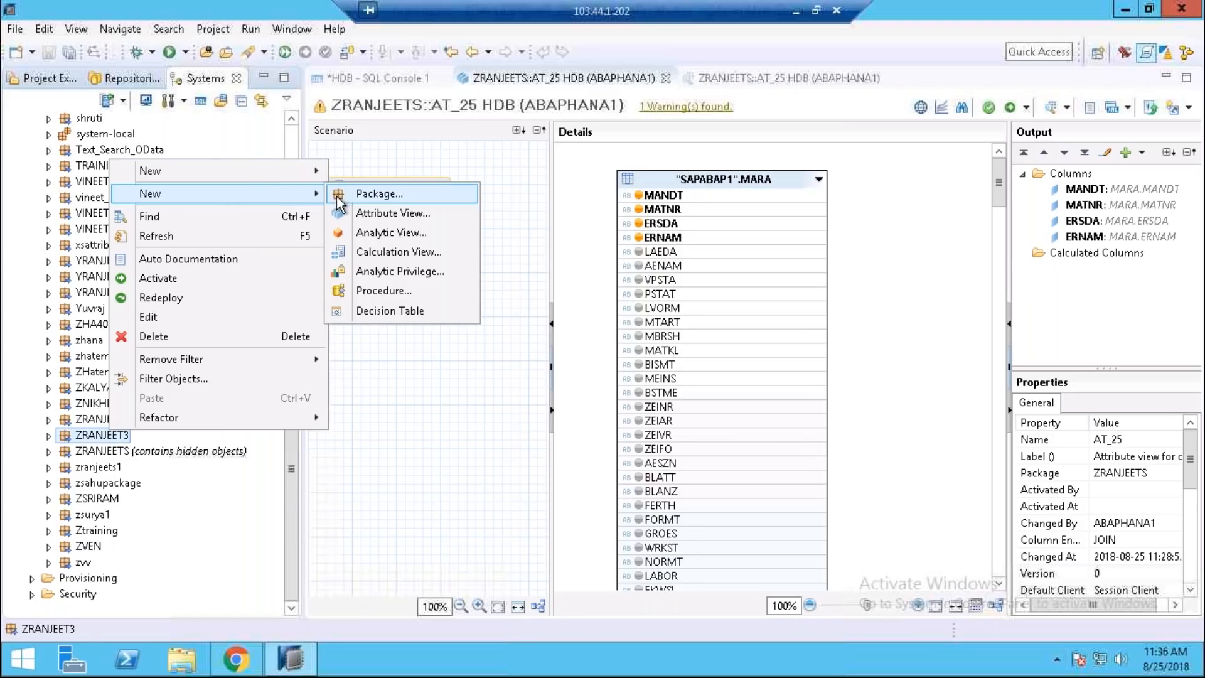
left_click(376, 253)
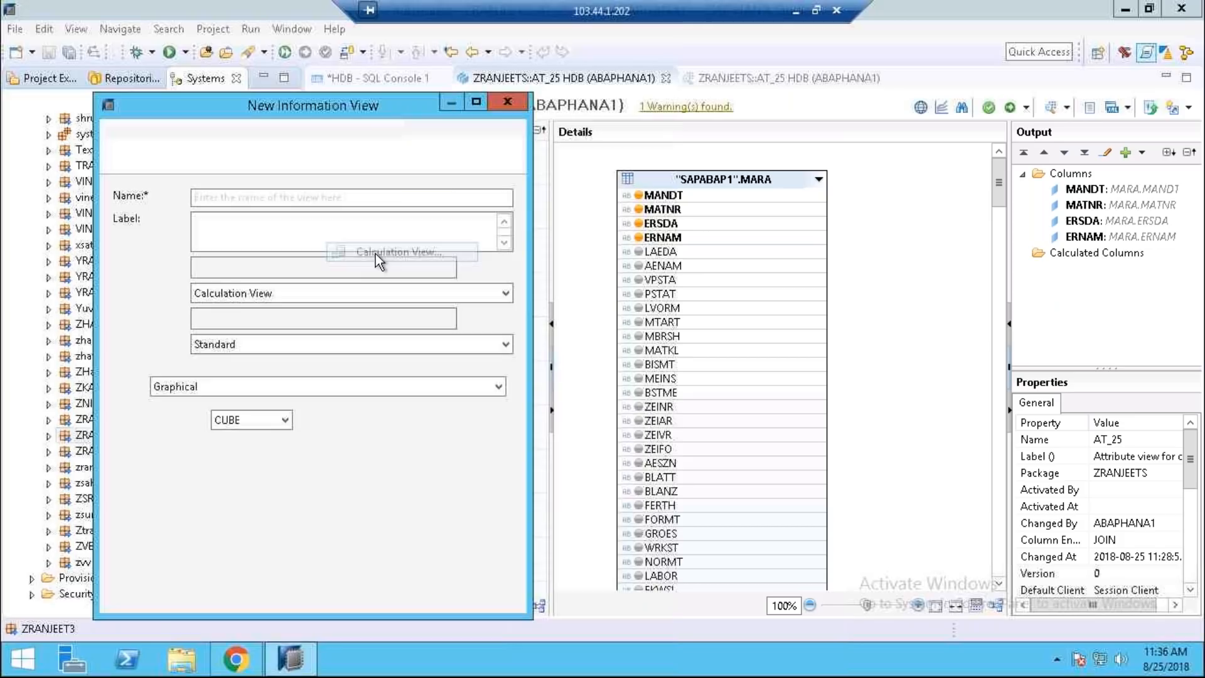
type("CV_")
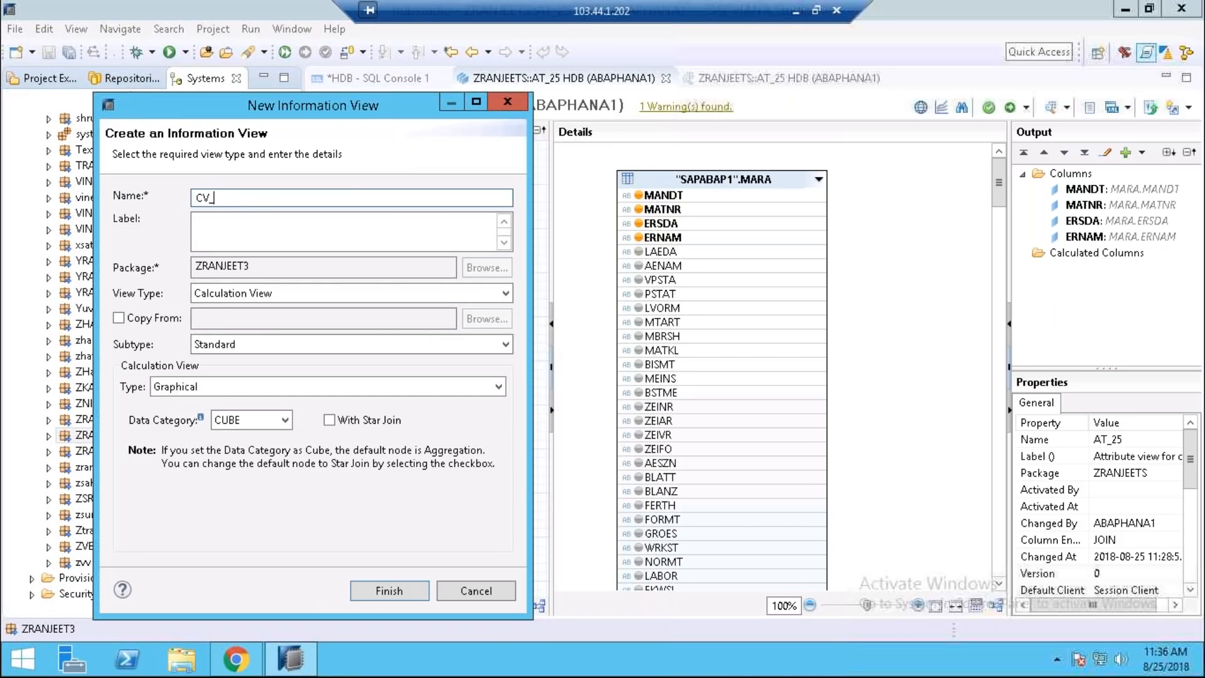
type("25")
Give CV_25 the label "Calculation VIEW" and choose the Standard subtype
left_click(243, 235)
type("calc")
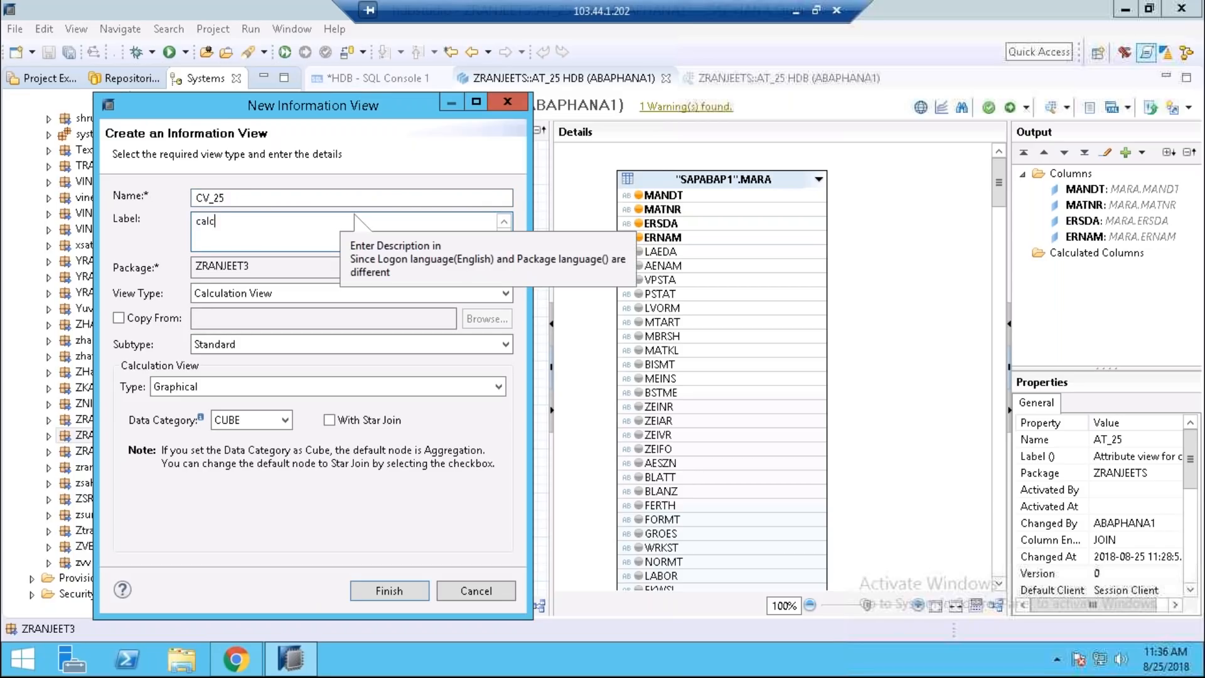
type("ulation")
left_click(200, 221)
key("BackSpace")
type("C")
left_click(259, 224)
type("VIEW")
left_click(501, 345)
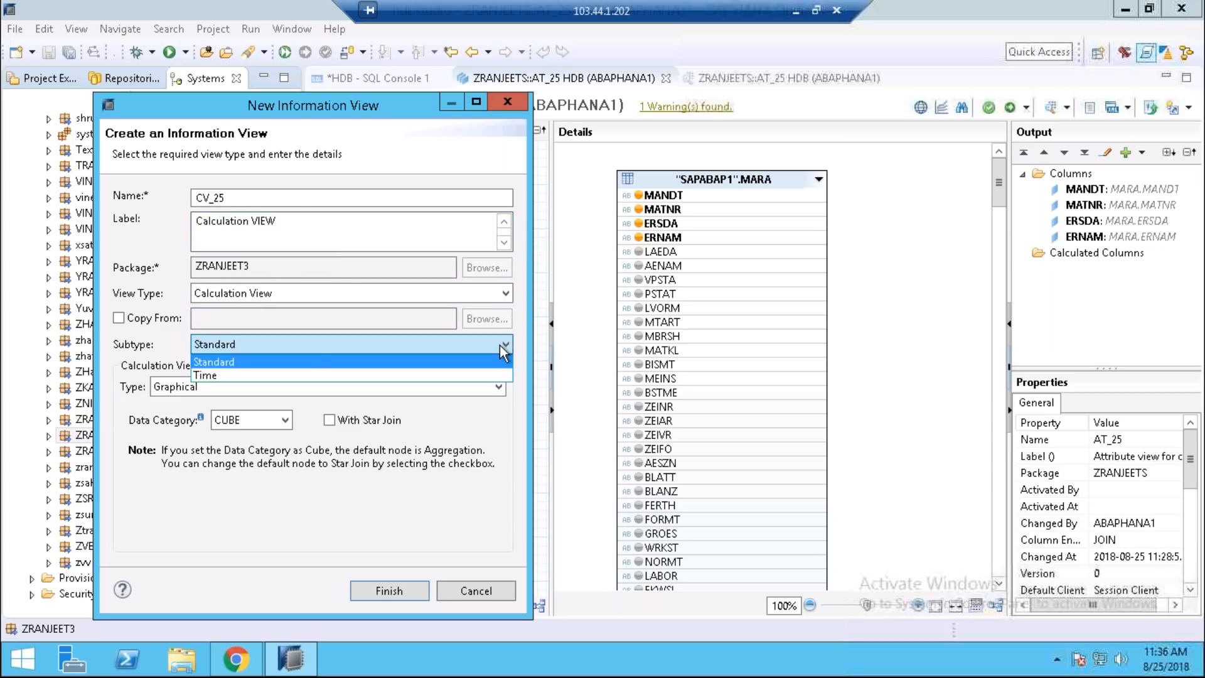
left_click(220, 362)
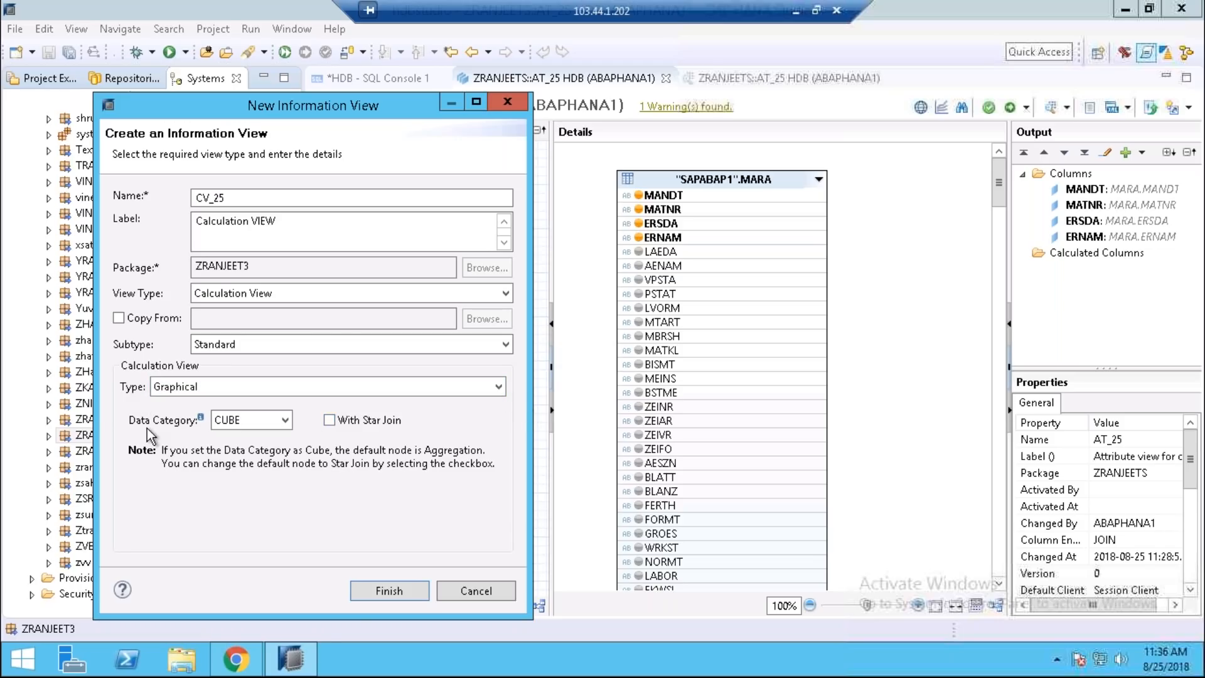
Set the data category of CV_25 to DIMENSION and create the view
left_click(286, 428)
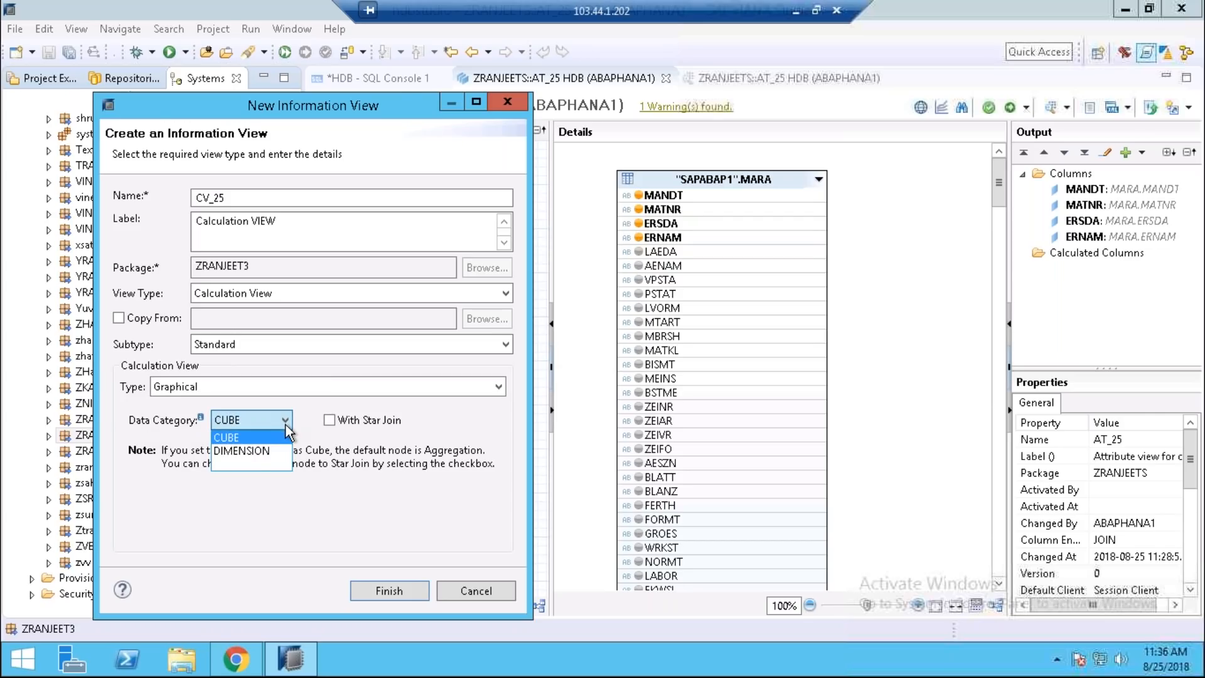
left_click(256, 451)
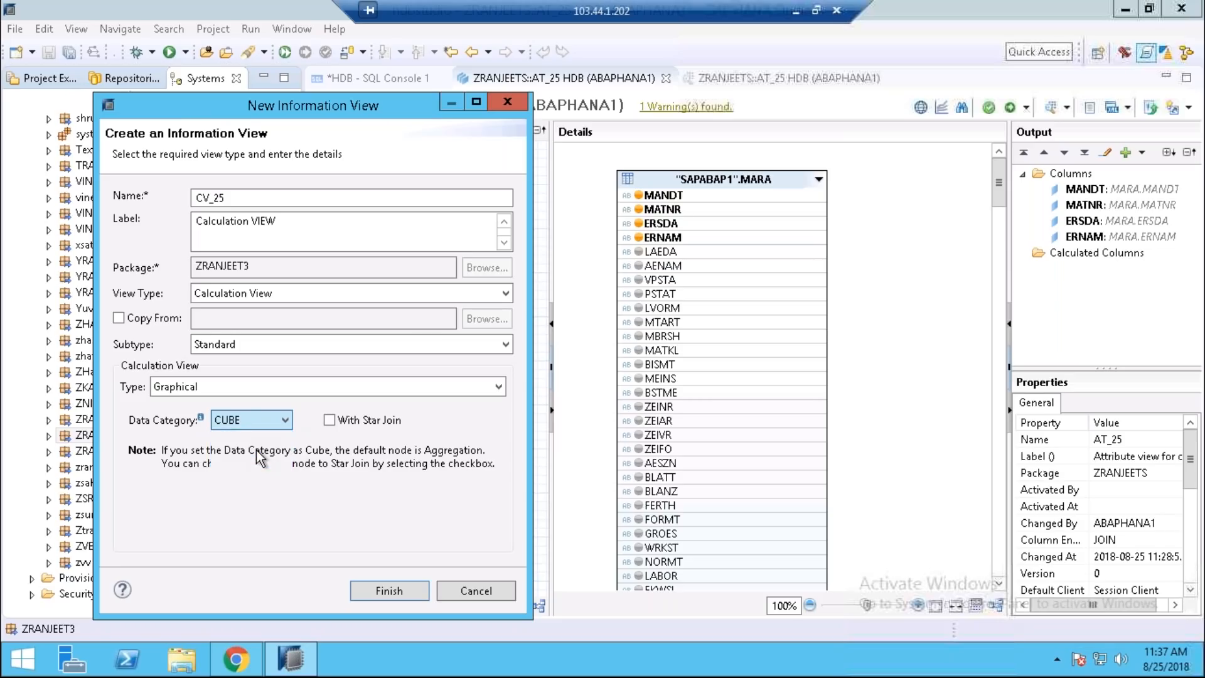
left_click(385, 591)
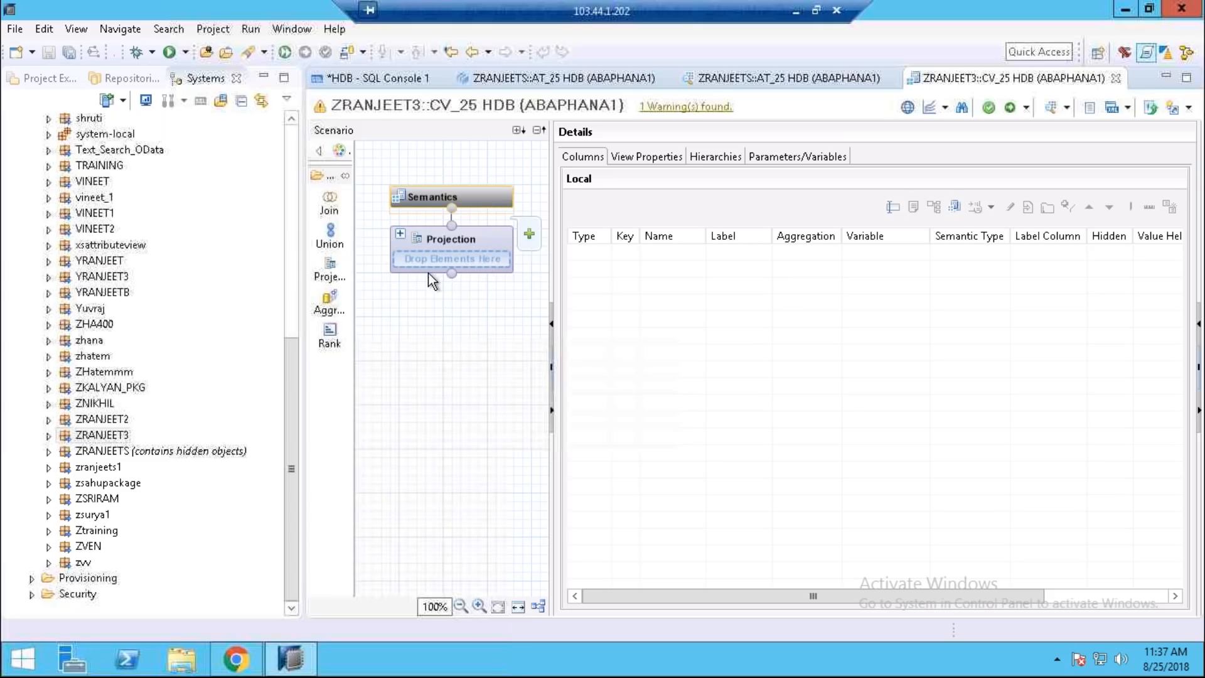
Add the MARA table from the SAPABAP1 schema to CV_25's Projection node
left_click(529, 236)
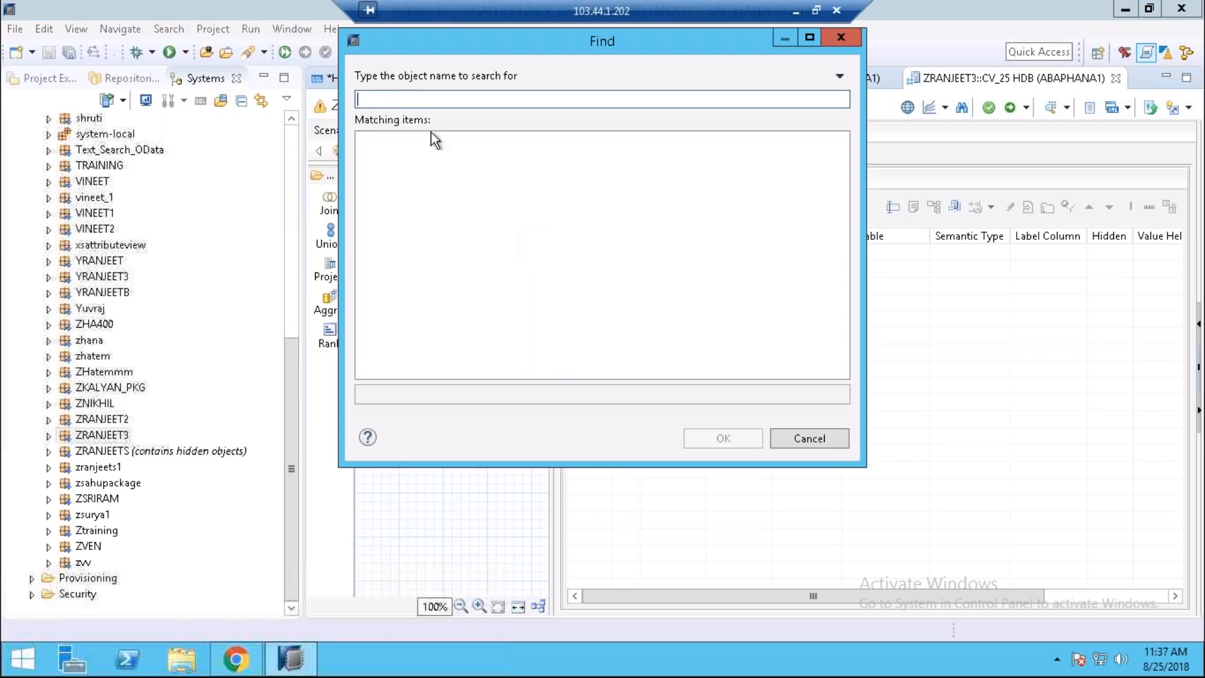
type("MARA")
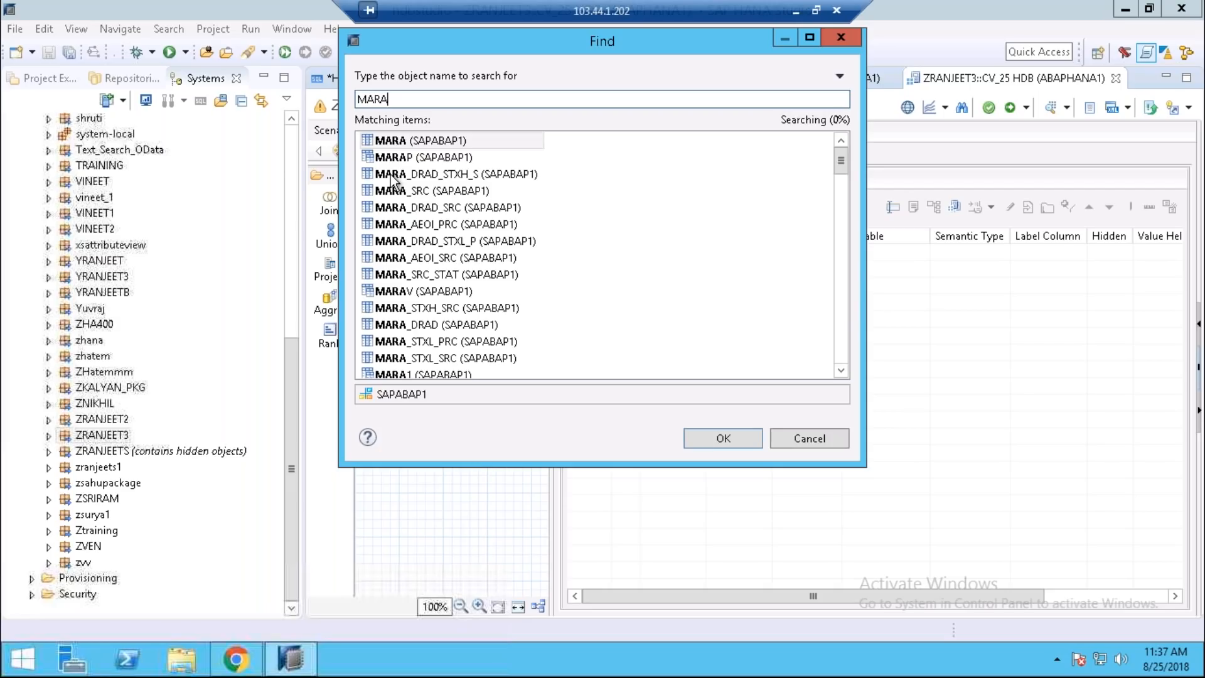
left_click(399, 141)
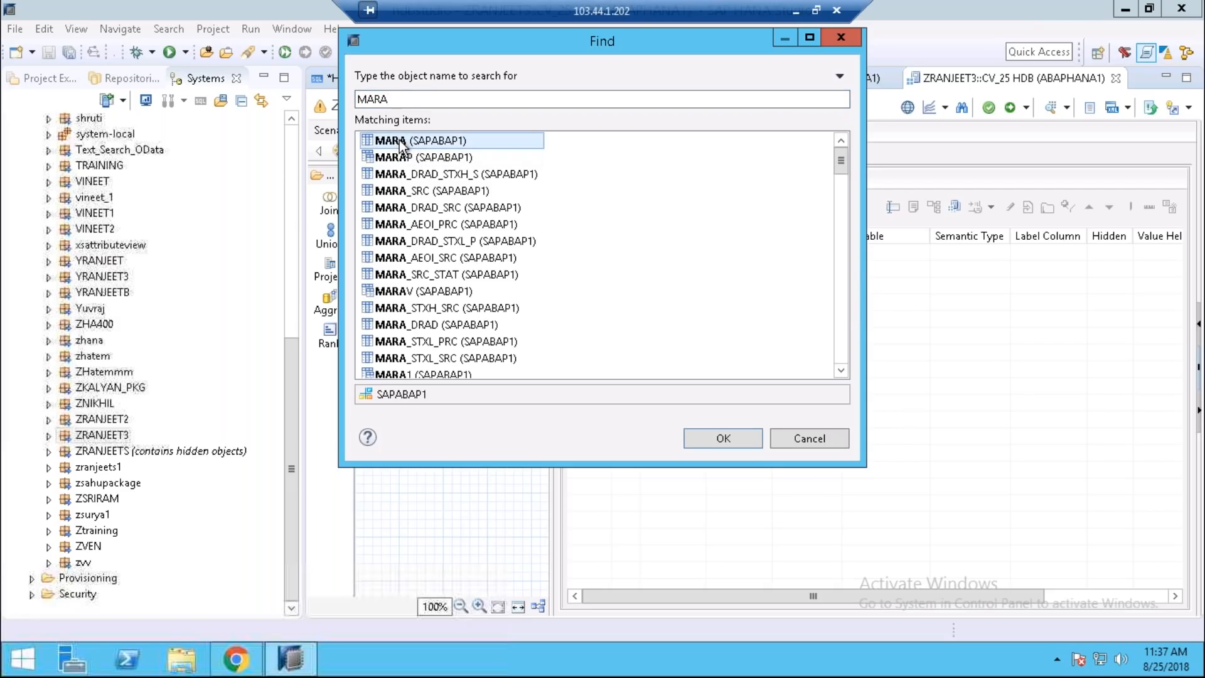
left_click(730, 438)
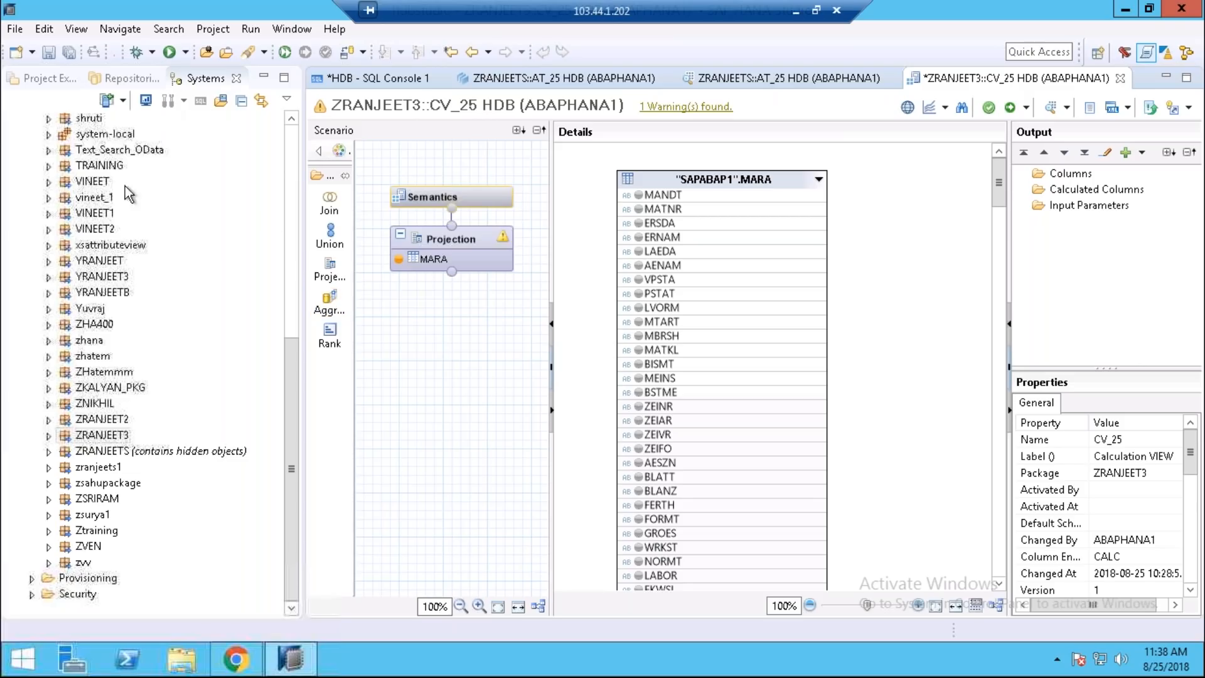
Create a graphical calculation view CV_251 in the ZRANJEET3 package with the label "CALCULATION VIEW" and data category CUBE
left_click(107, 435)
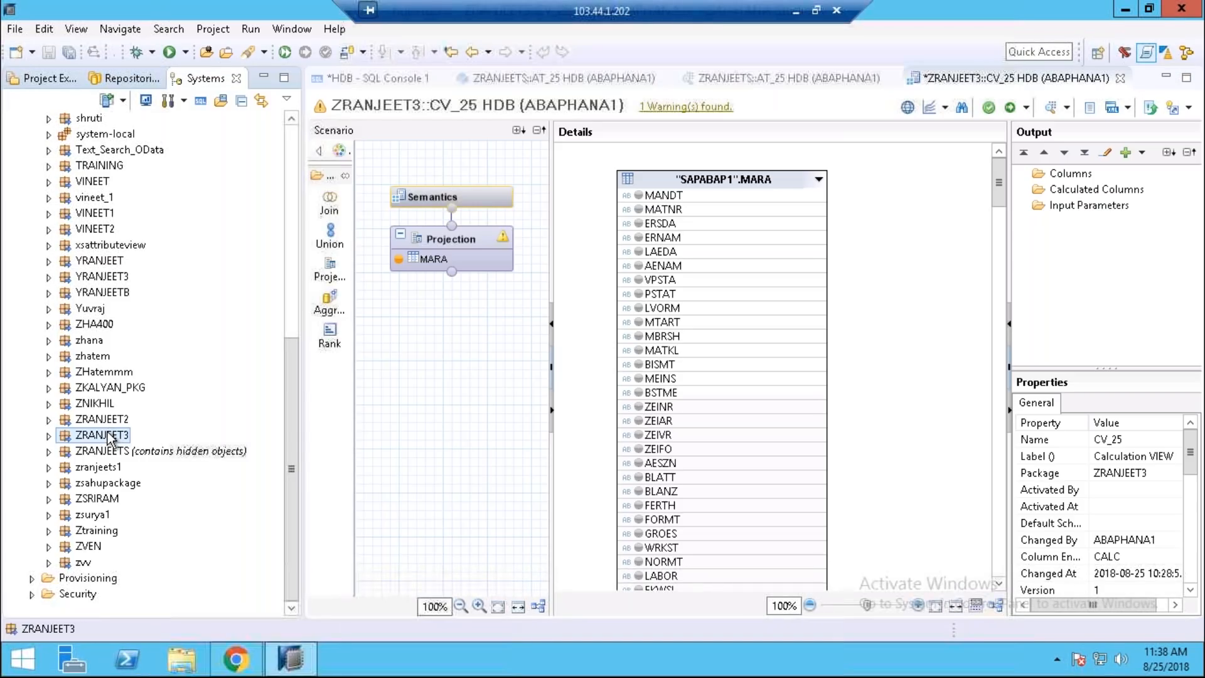
right_click(107, 435)
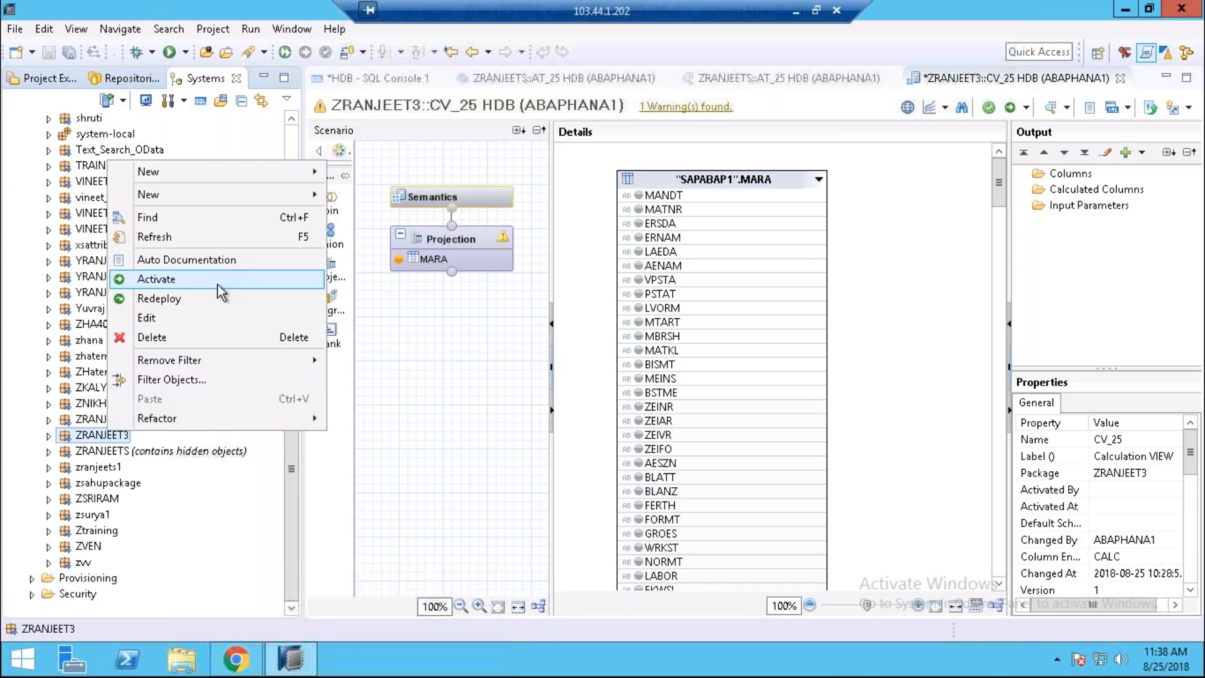
mouse_move(293, 197)
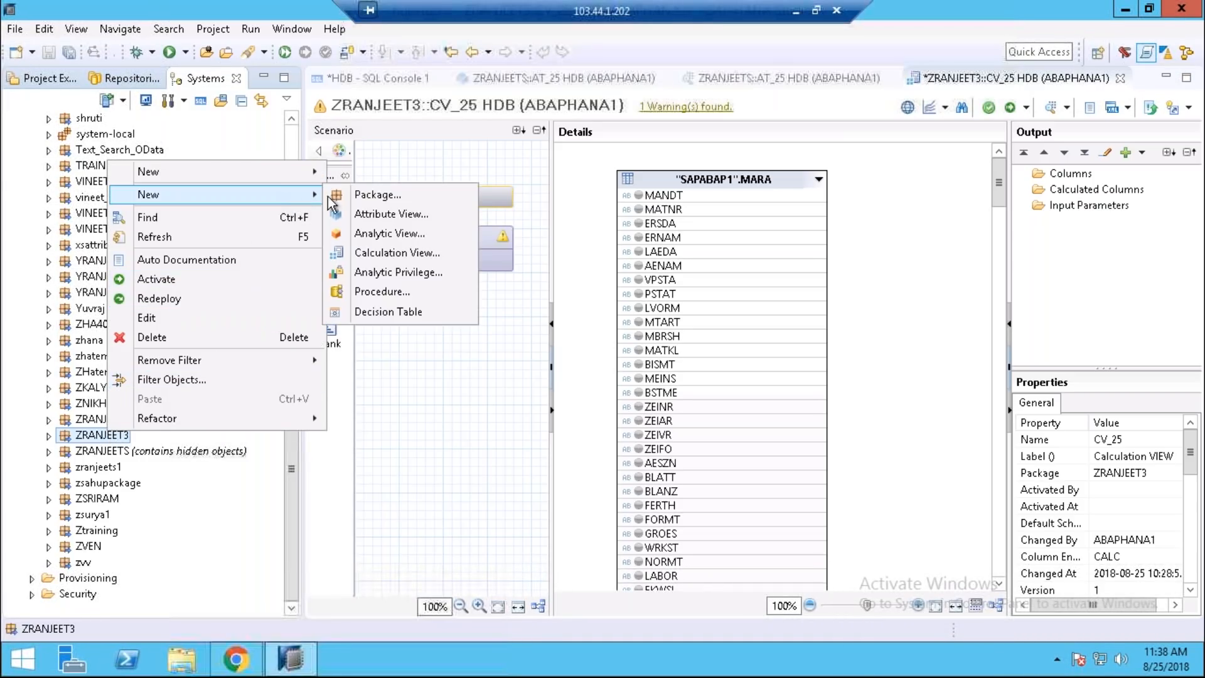
left_click(396, 253)
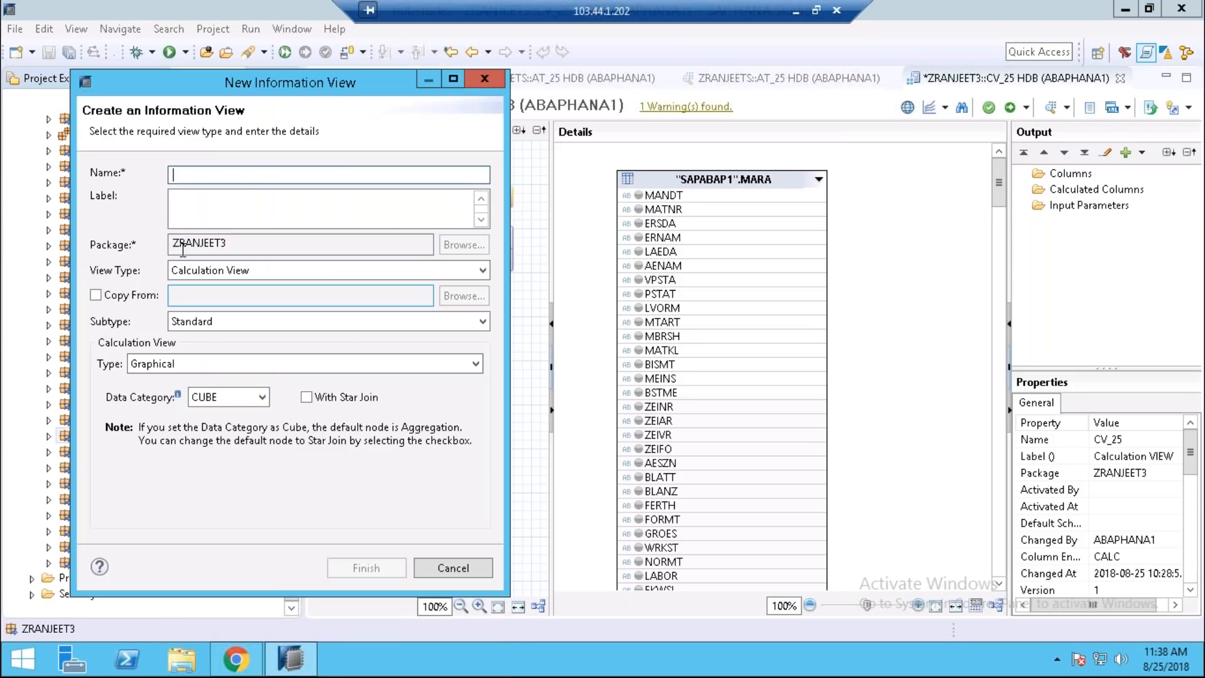
type("CV")
key("BackSpace")
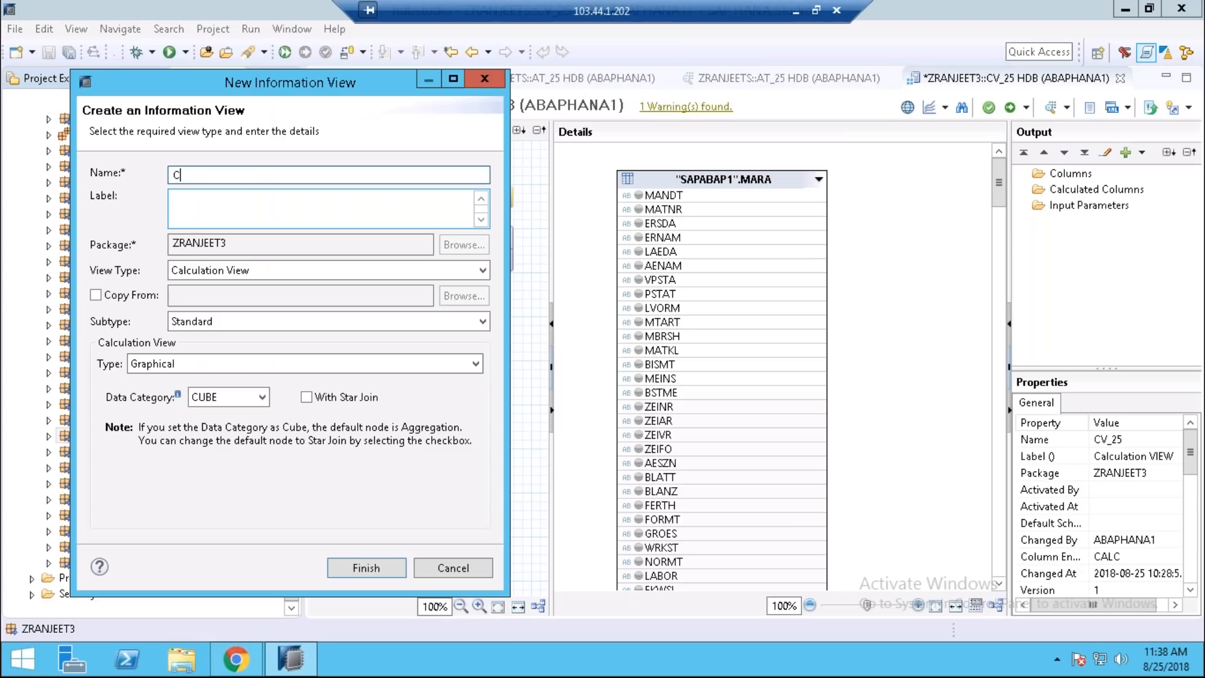
type("V_251")
left_click(201, 205)
type("CALCULATION VIEW")
key("Delete")
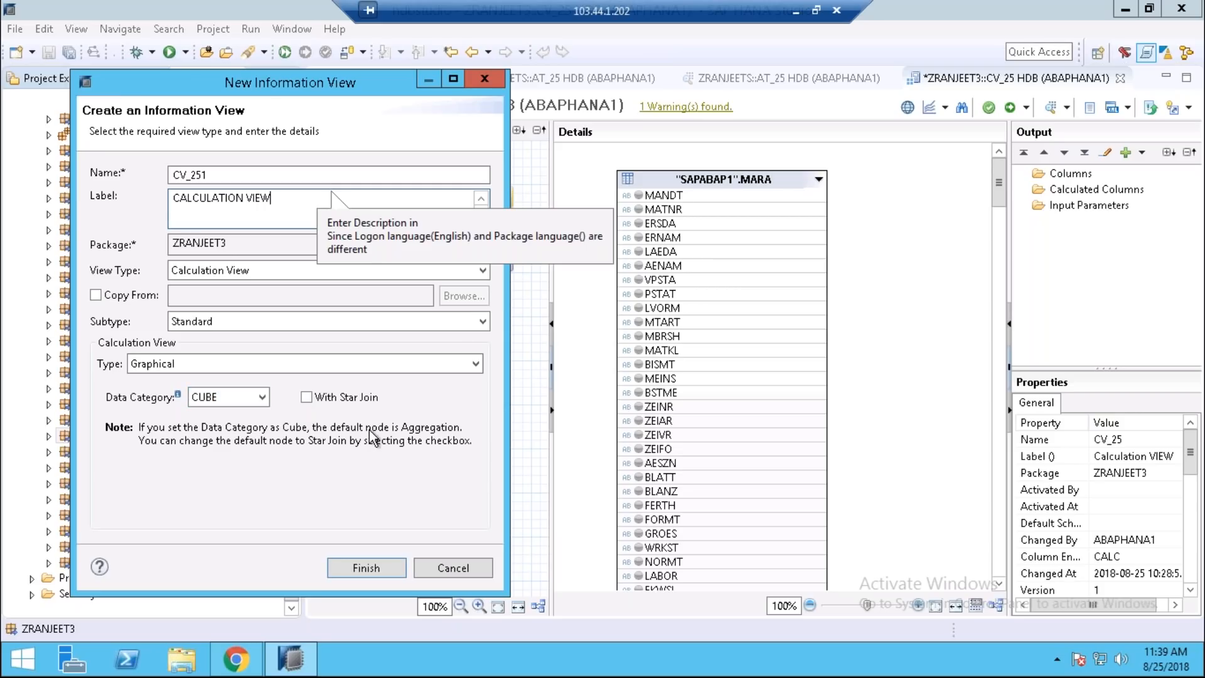
left_click(367, 568)
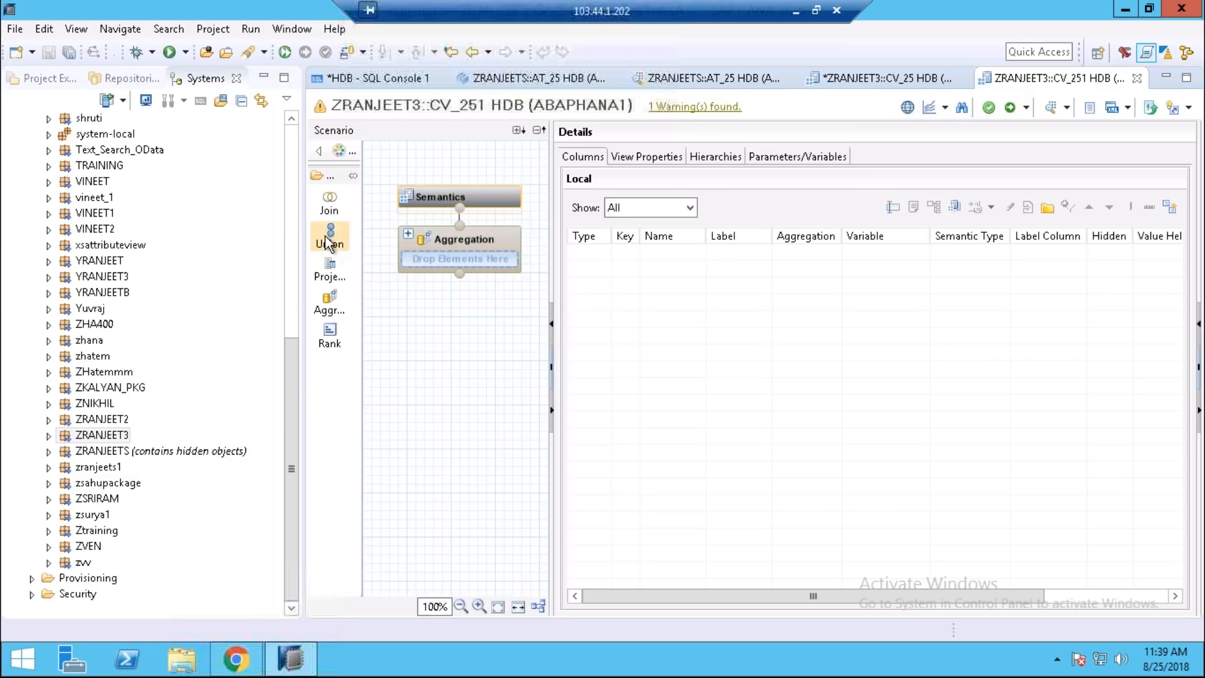
Add a Join node to the CV_251 scenario, align it below the Aggregation node and widen the scenario area
left_click(331, 210)
left_click(430, 343)
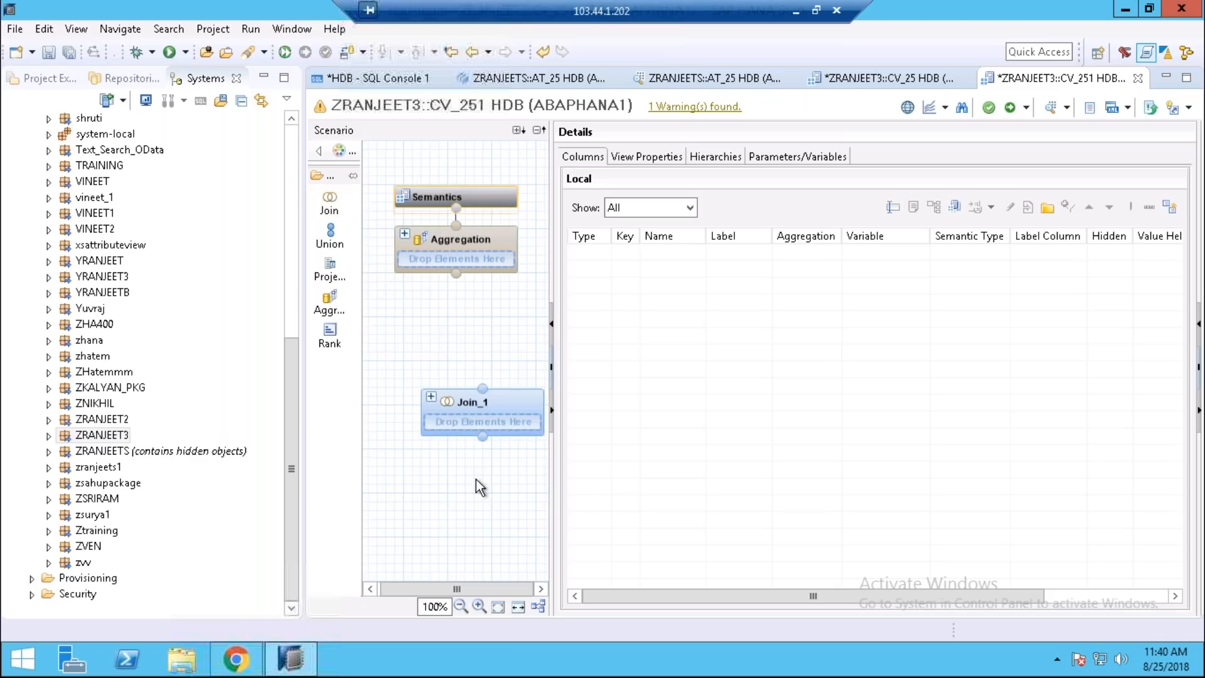
left_click(472, 401)
left_click_drag(471, 401, 447, 379)
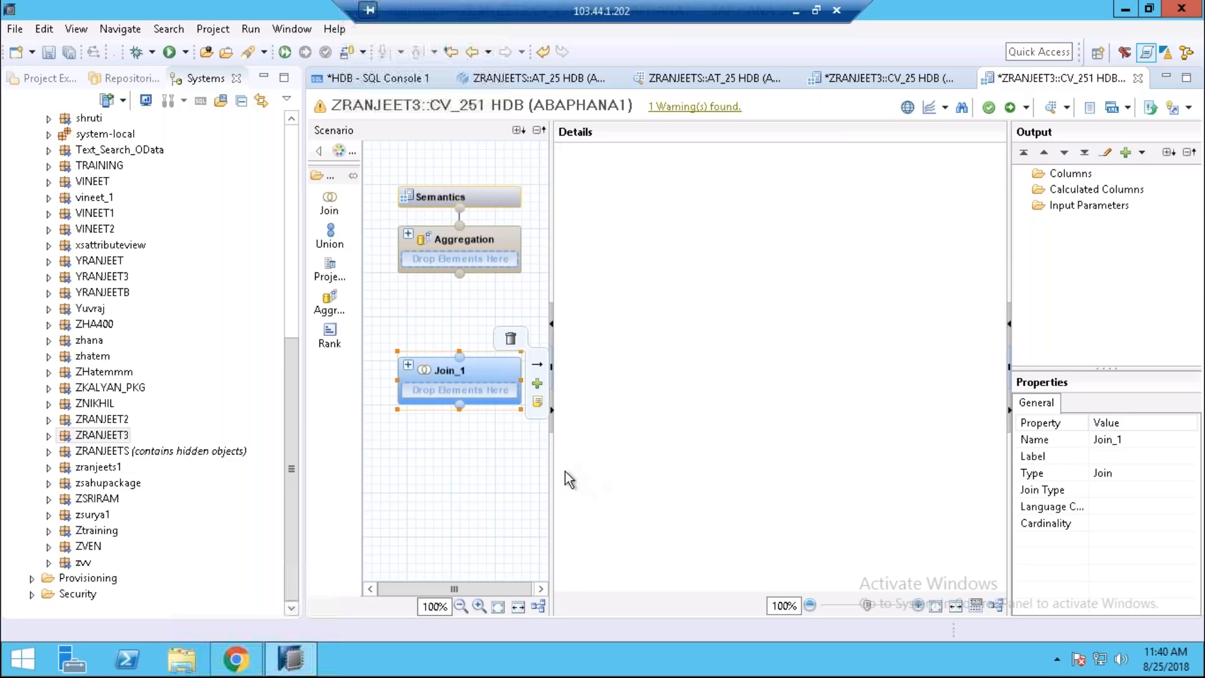
left_click_drag(552, 457, 666, 457)
Add a second Join node beside the first and move both further below the Aggregation node
mouse_move(438, 375)
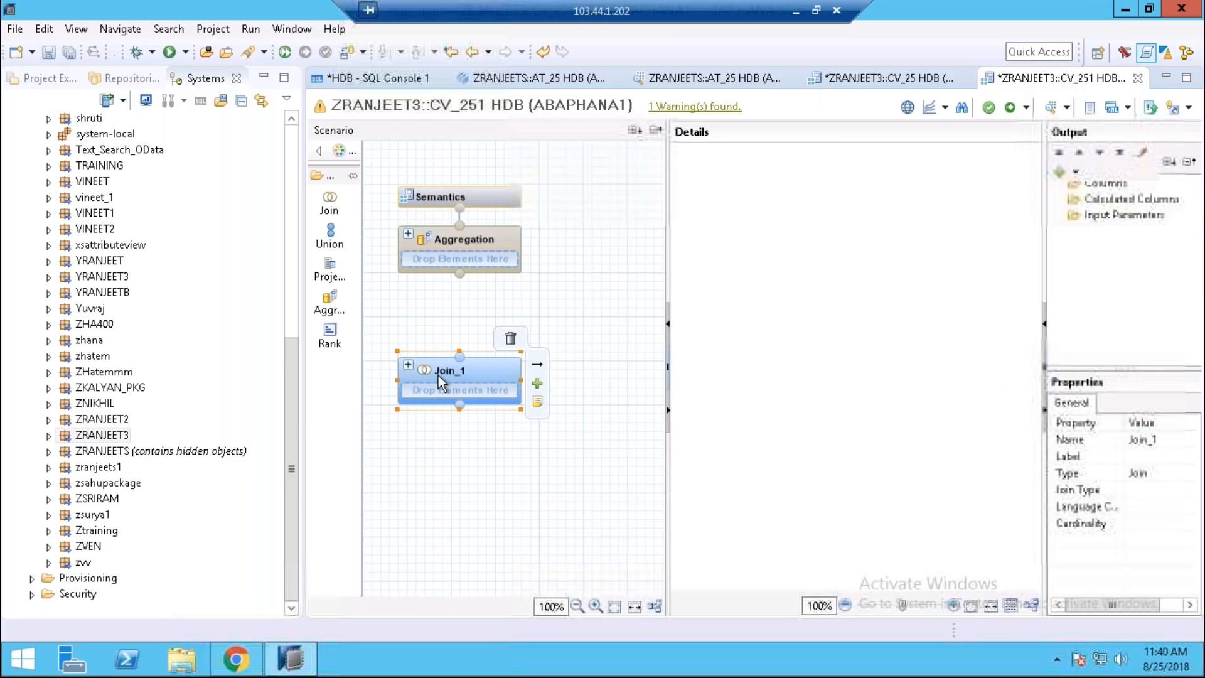
left_click(329, 207)
left_click(603, 417)
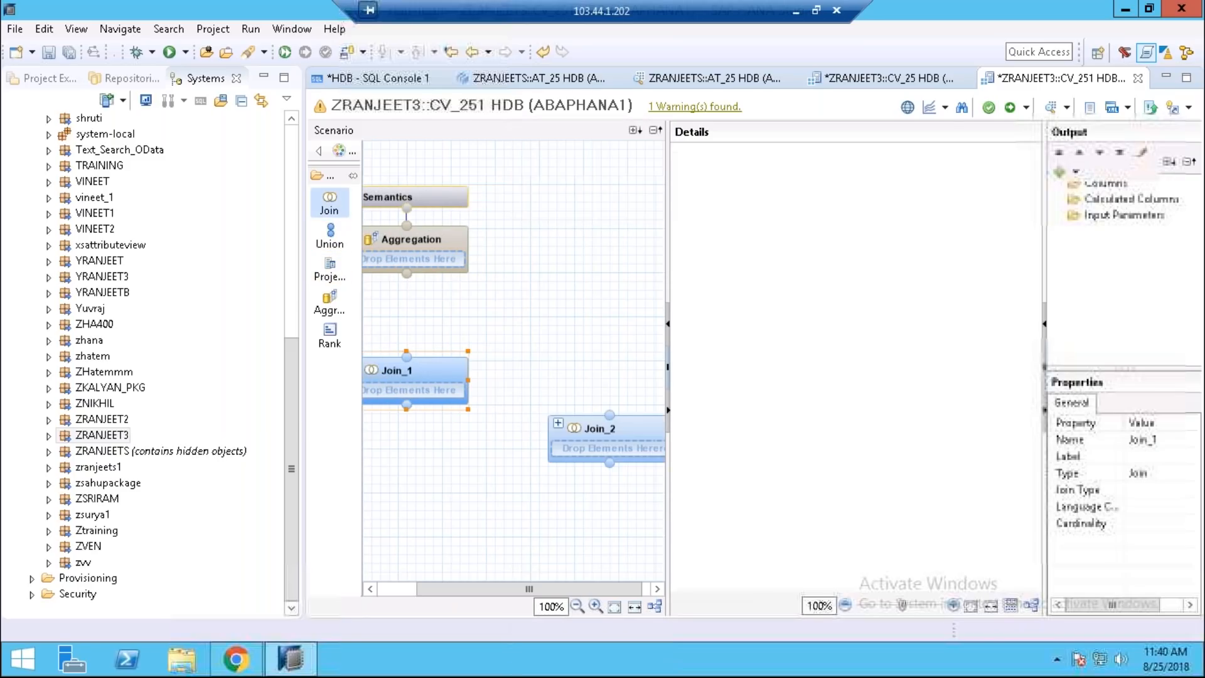
left_click_drag(601, 426, 590, 371)
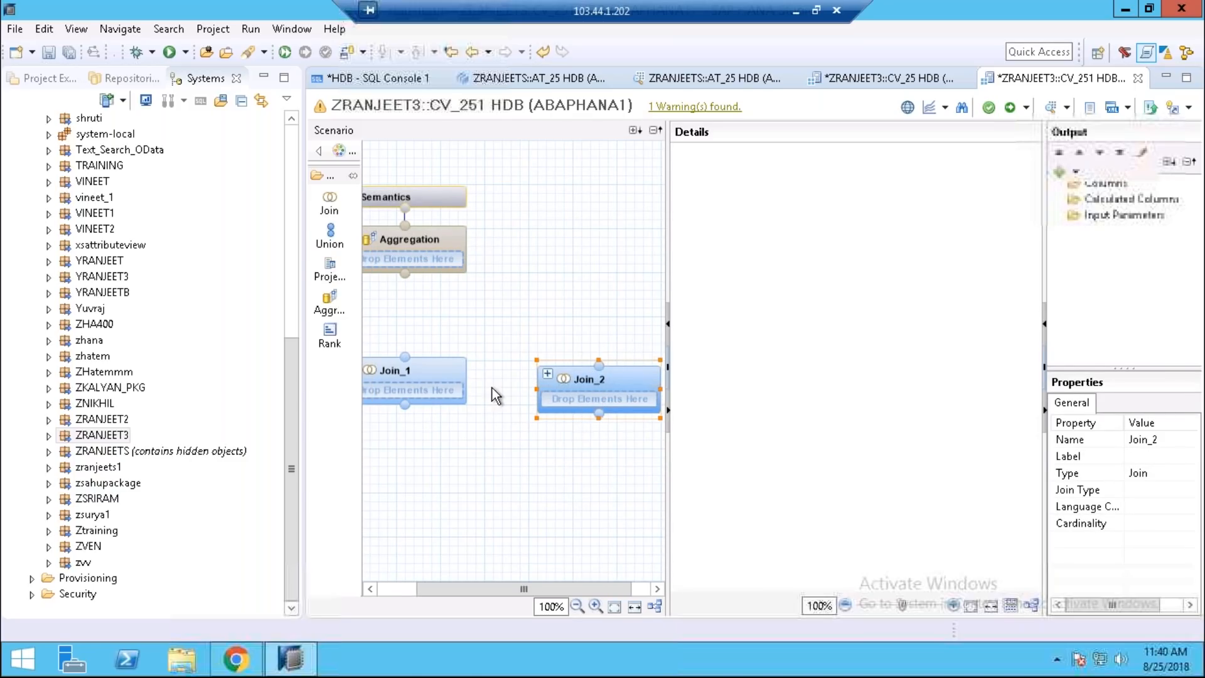
mouse_move(423, 385)
left_click(414, 365)
left_click_drag(414, 364, 417, 417)
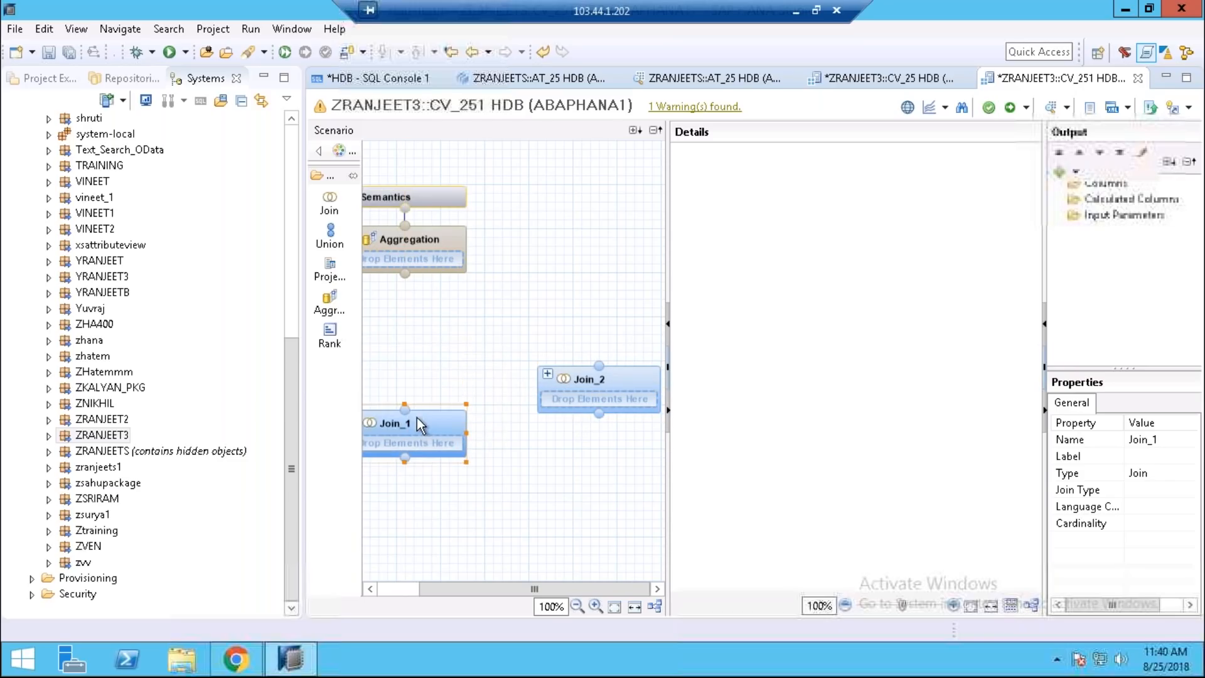
left_click(593, 379)
left_click_drag(593, 379, 567, 428)
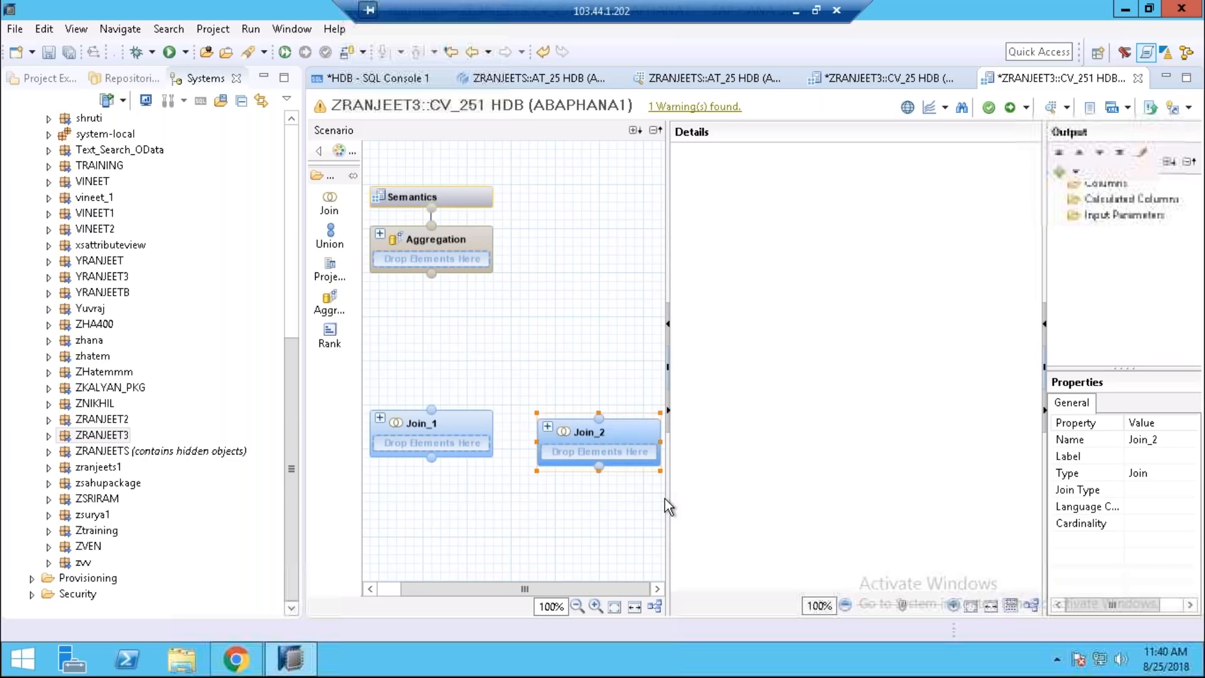
Widen the scenario area and add a third Join node in line with the other two
left_click_drag(676, 495, 884, 474)
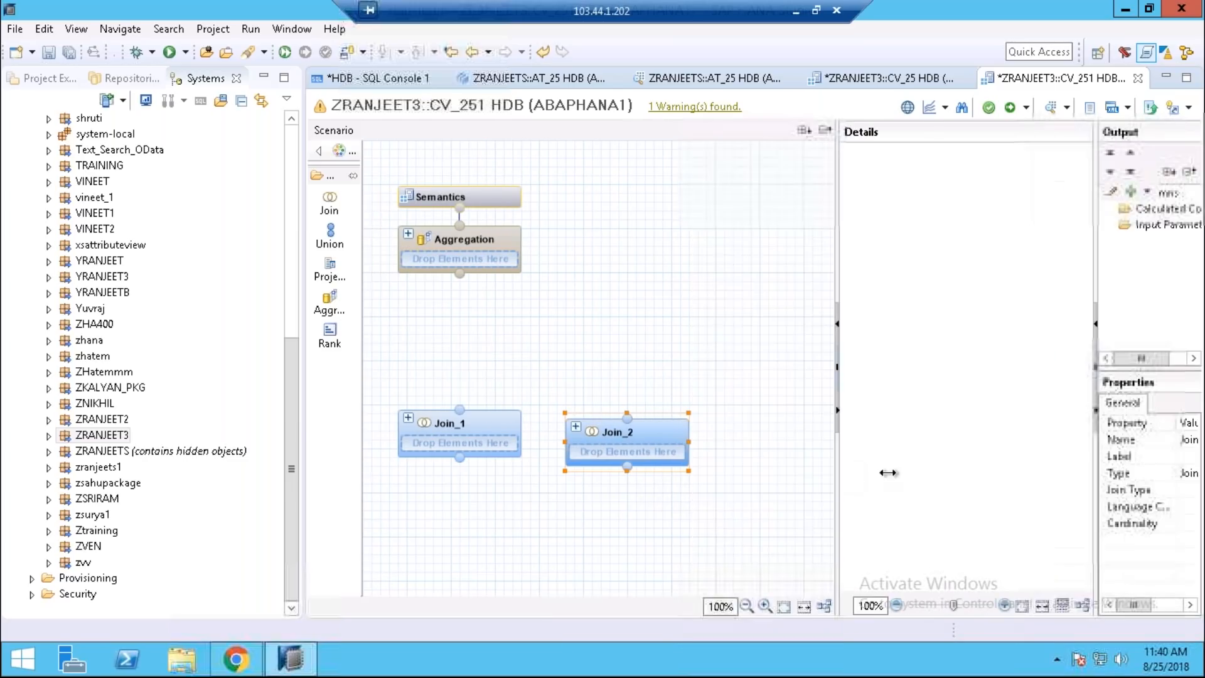
left_click(329, 202)
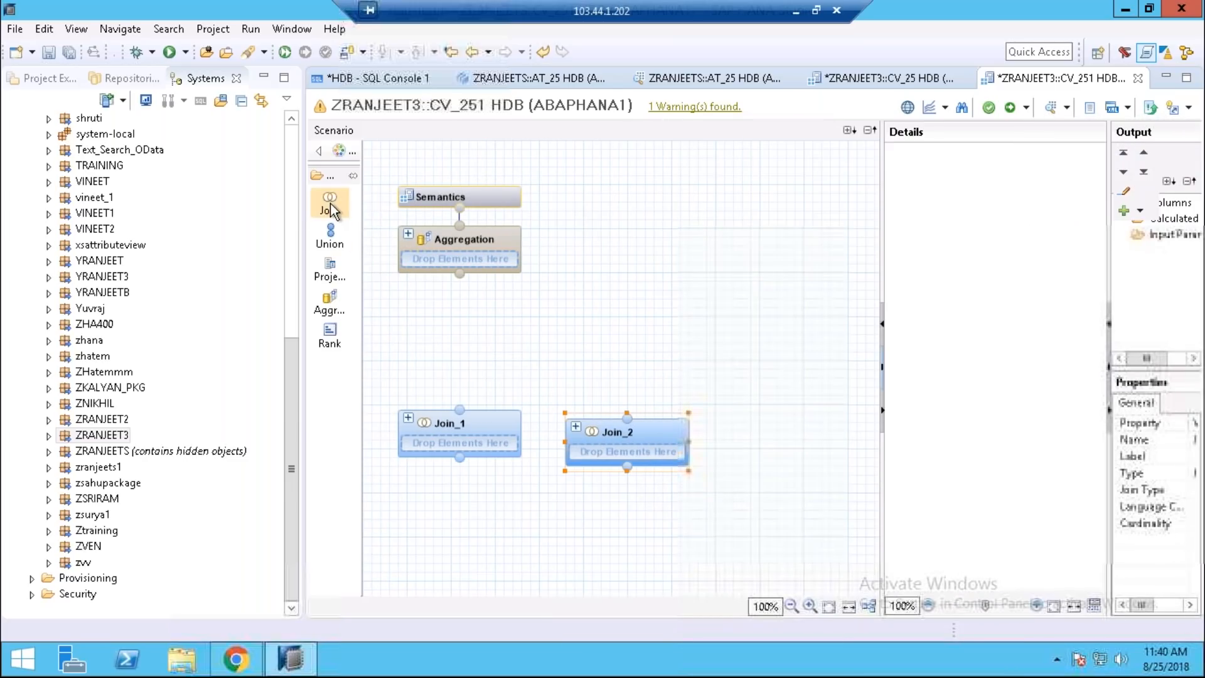
left_click(814, 477)
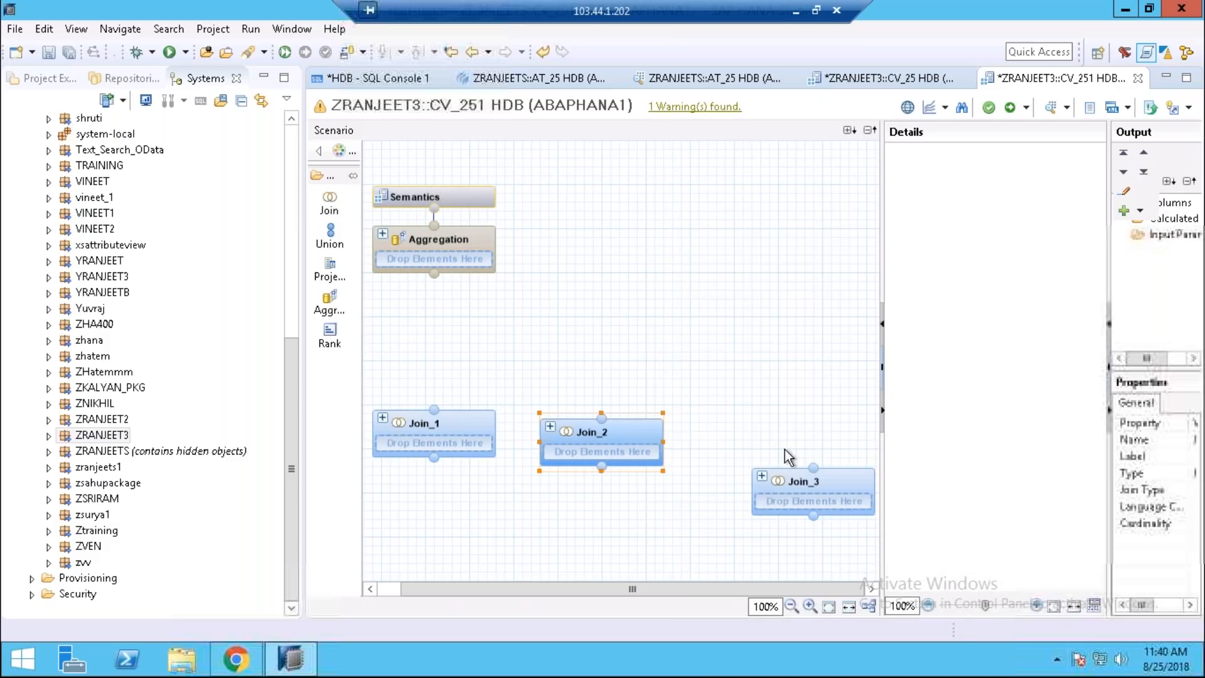
left_click_drag(793, 472, 777, 424)
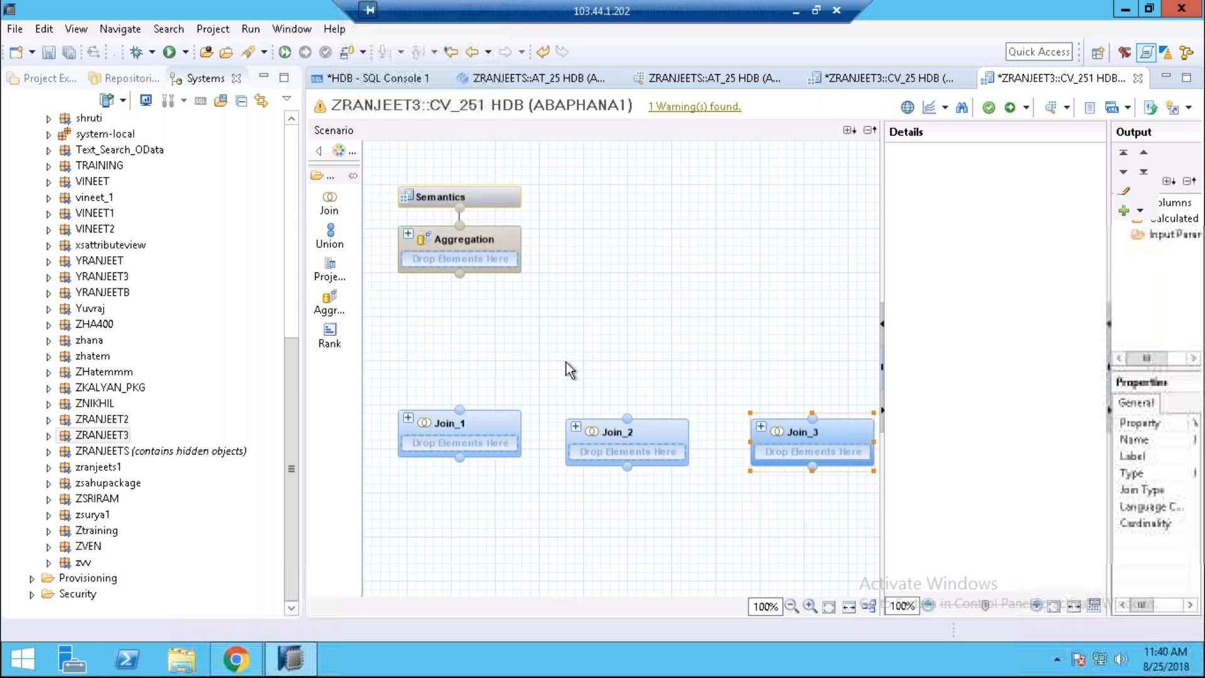
Add a Union node between the Aggregation node and the joins, and shift Join_1 and Join_2 down to make room
left_click(331, 242)
left_click(518, 303)
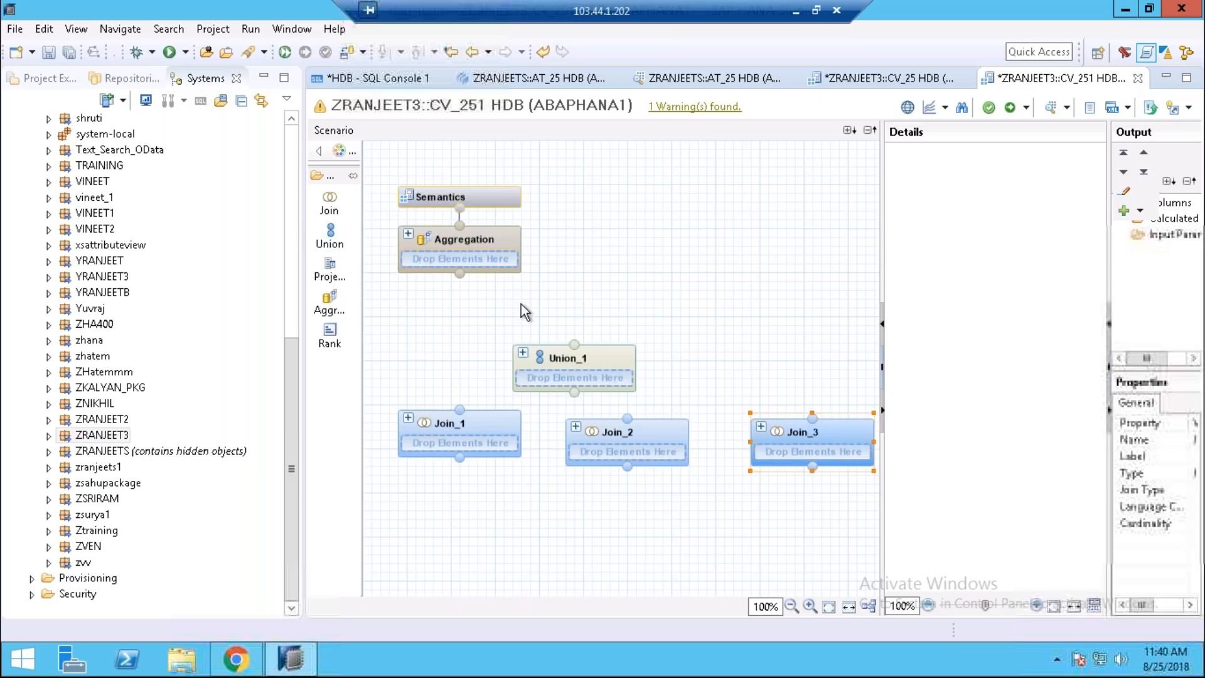
left_click_drag(466, 420, 467, 447)
left_click(627, 443)
left_click_drag(642, 442, 641, 477)
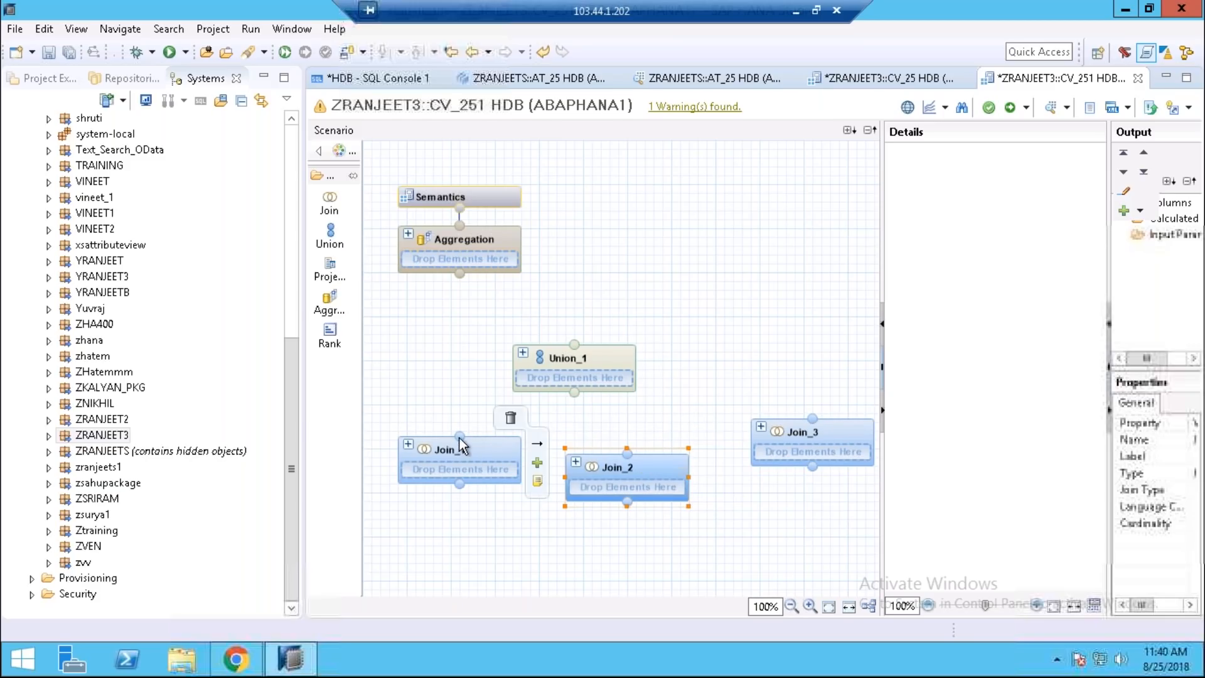
Connect Join_1 and Join_2 as inputs of Union_1 and move both joins further below the union
left_click_drag(461, 436, 574, 408)
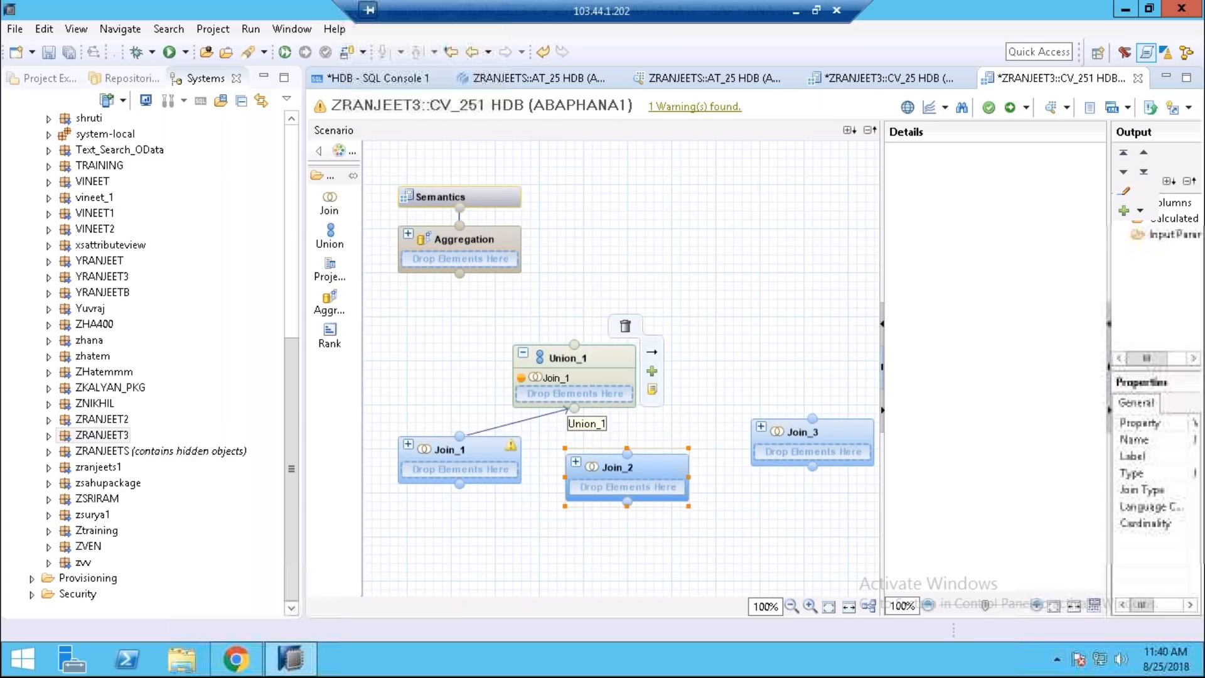
left_click_drag(627, 452, 575, 409)
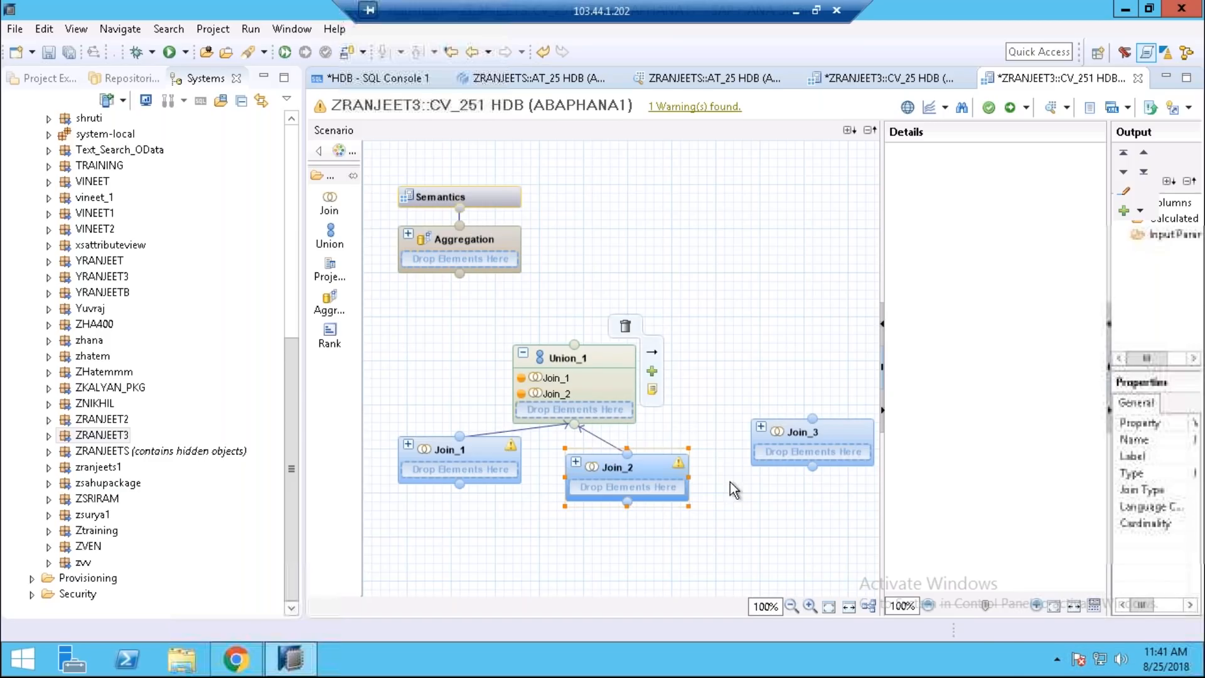
mouse_move(811, 420)
left_click_drag(653, 402, 576, 425)
left_click_drag(462, 454, 458, 500)
left_click_drag(613, 471, 613, 510)
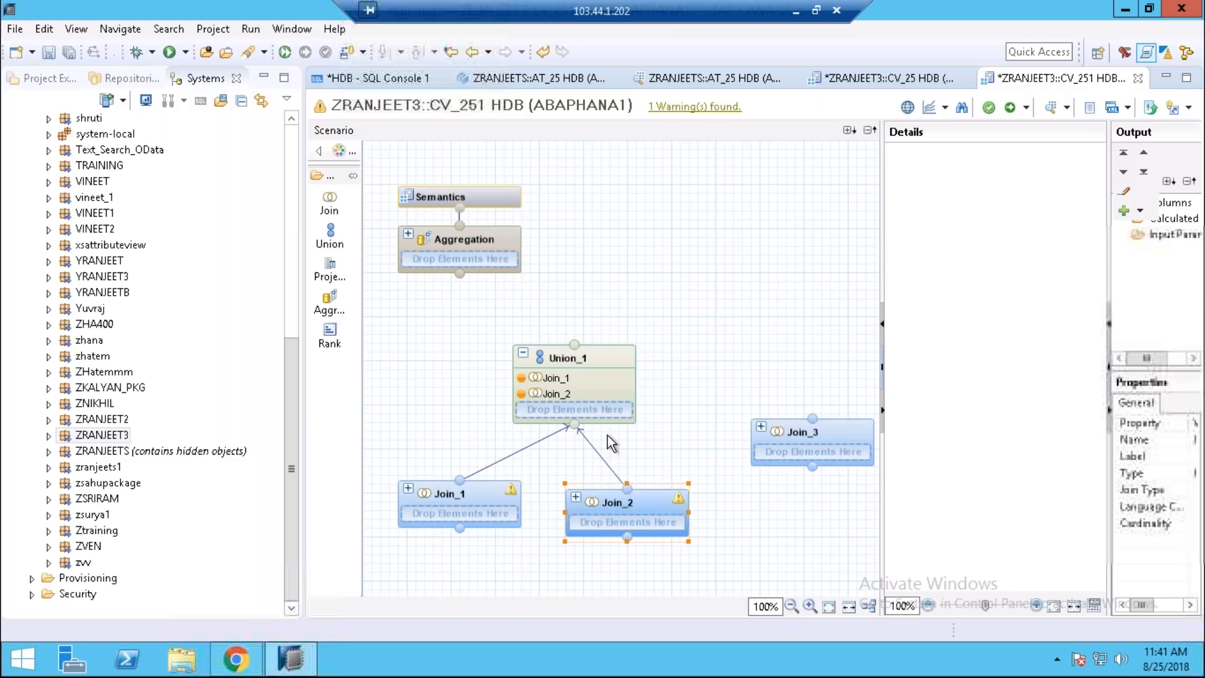
Connect Union_1 to the Aggregation node and open the details of the Aggregation and Semantics nodes
mouse_move(572, 371)
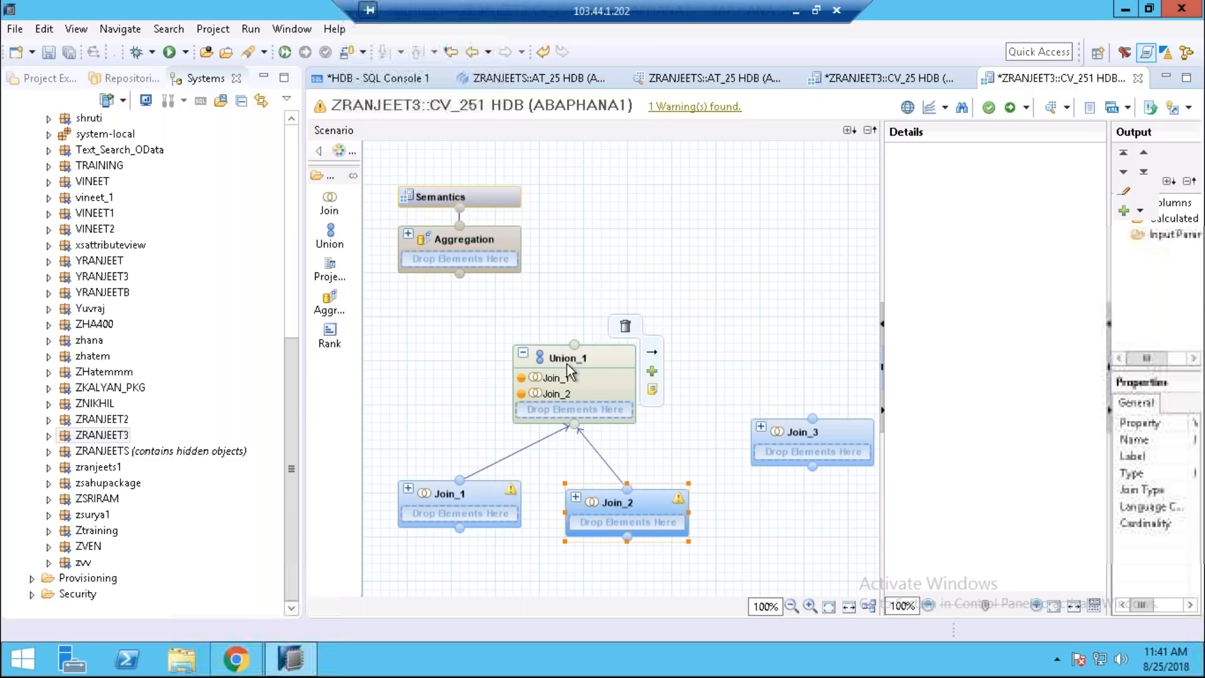
left_click_drag(574, 344, 461, 273)
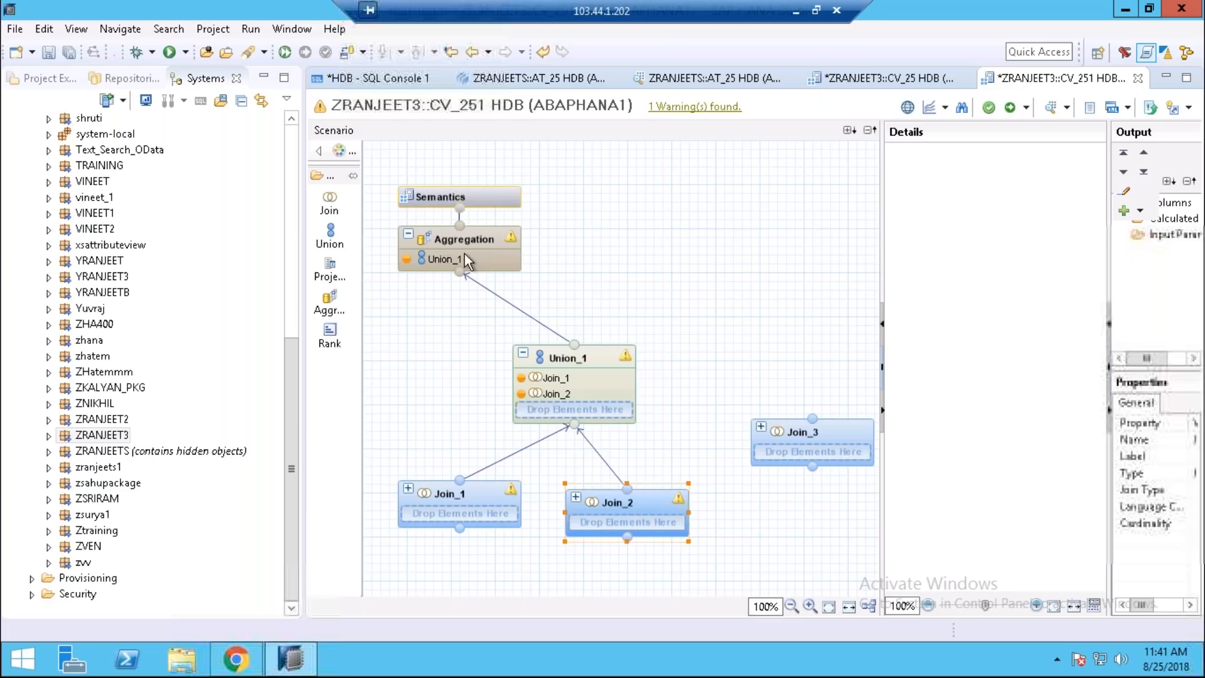
left_click(466, 234)
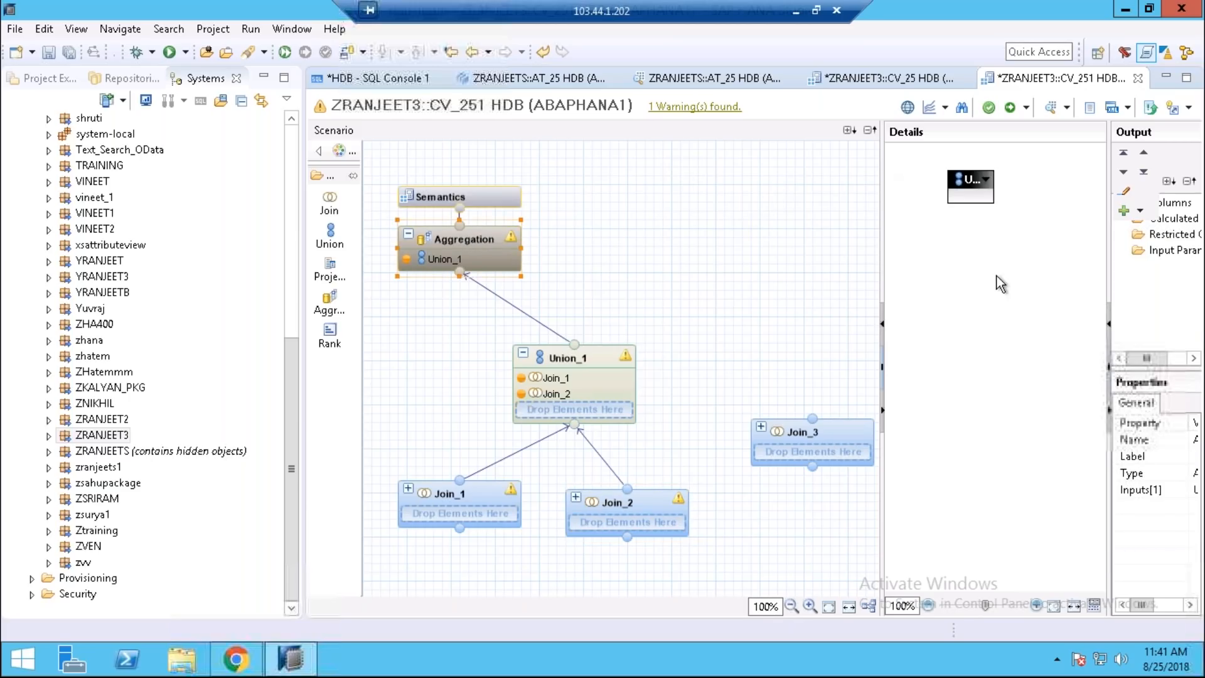
mouse_move(490, 530)
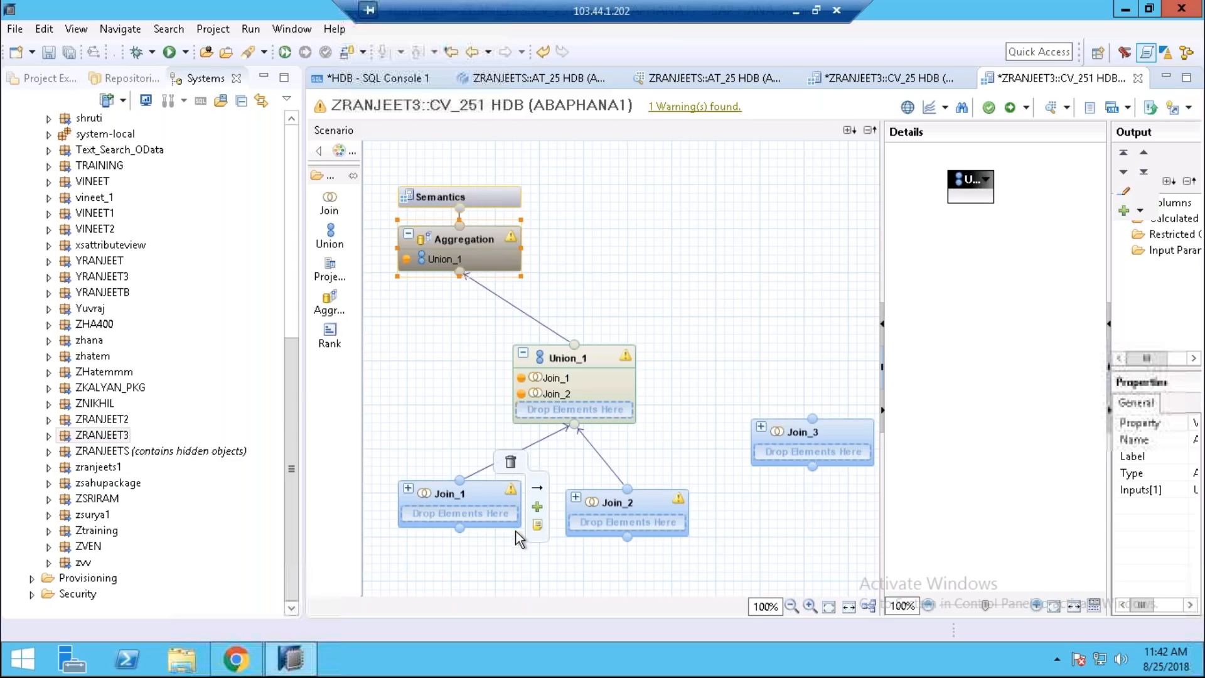
left_click(471, 195)
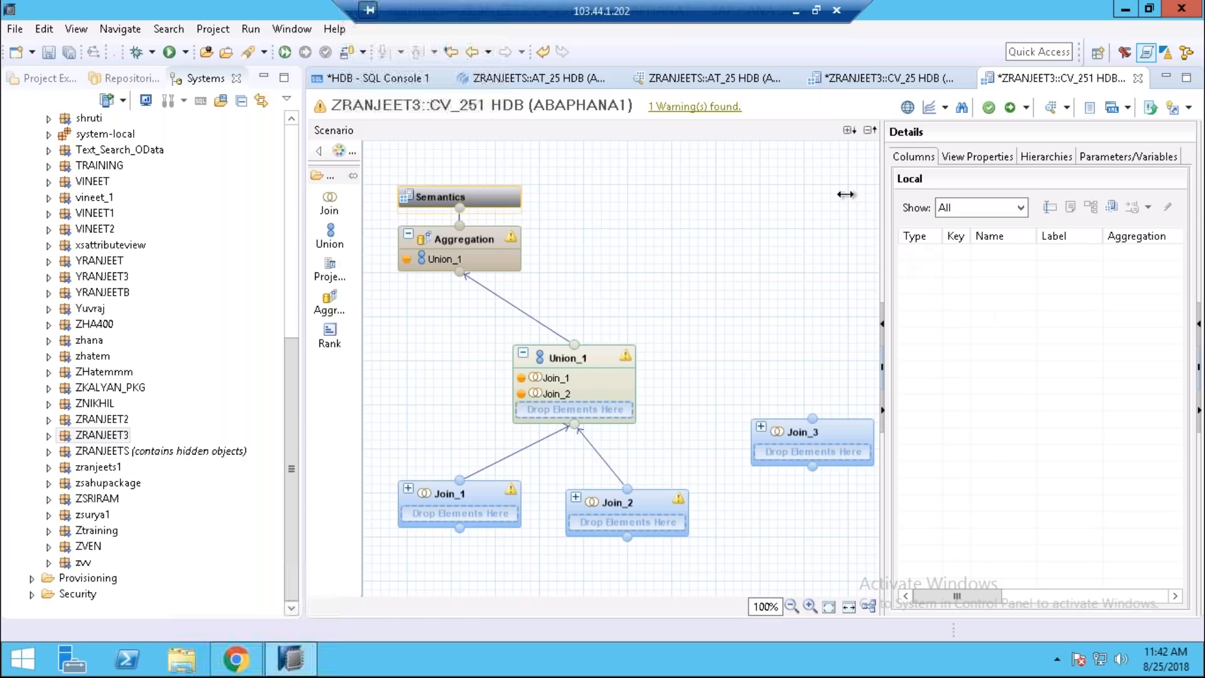
Switch to the CV_25 view and open the details of its Semantics and Projection nodes
left_click(902, 81)
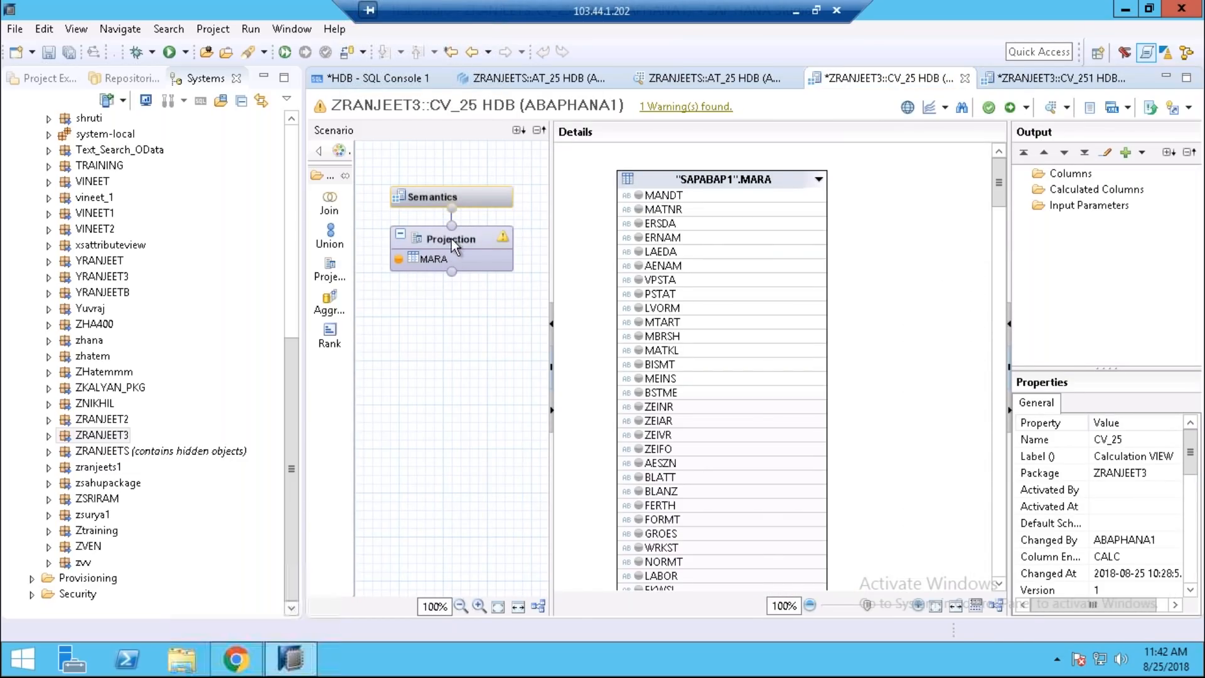
left_click(462, 193)
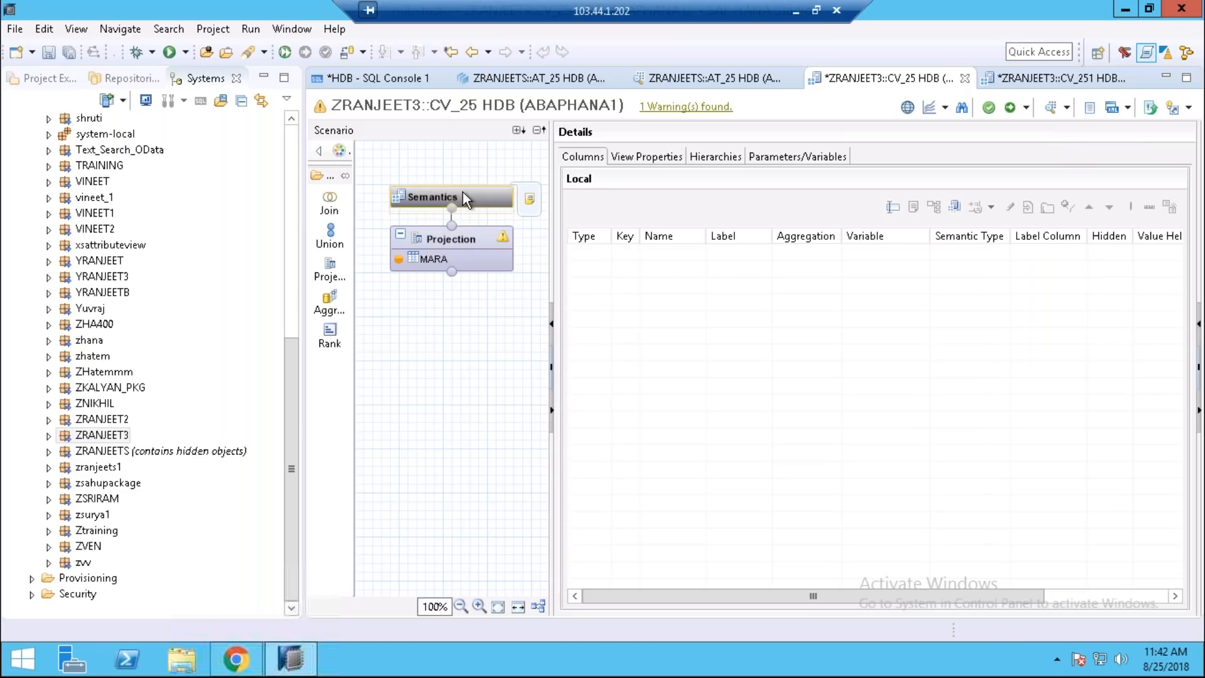
left_click(443, 238)
Add MATNR, ERSDA, ERNAM and LAEDA from MARA to the Projection output and show the columns in the Semantics node
left_click(638, 209)
left_click(639, 224)
left_click(638, 237)
left_click(638, 238)
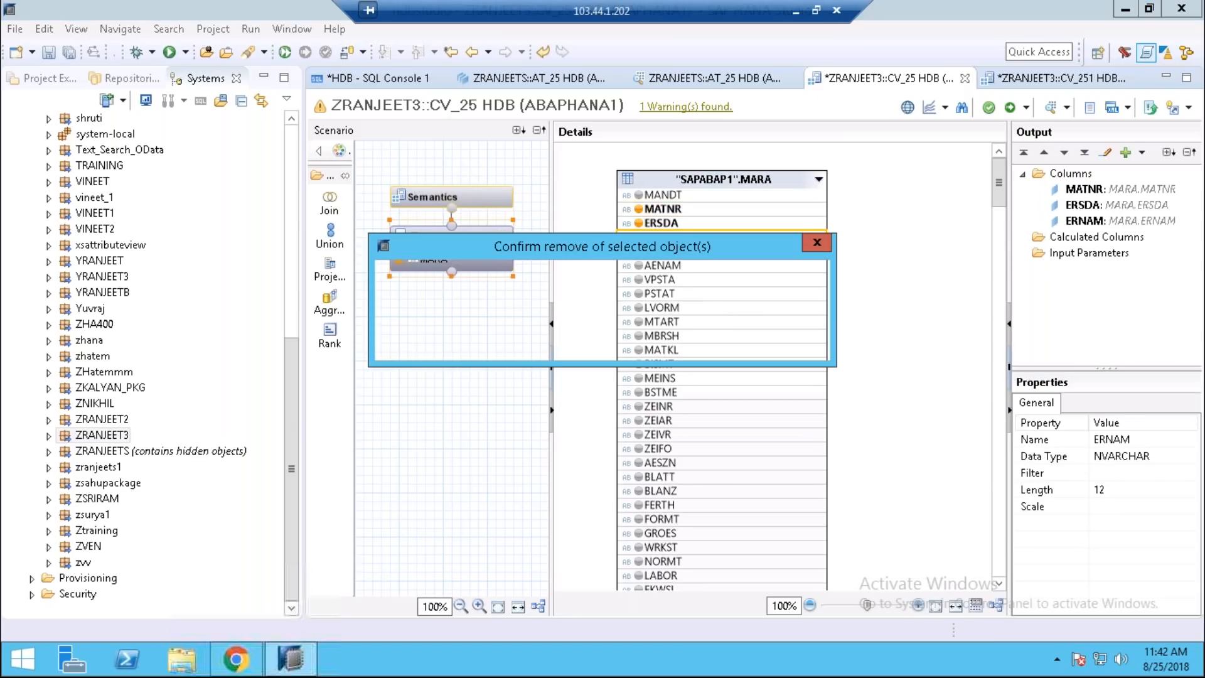
left_click(818, 239)
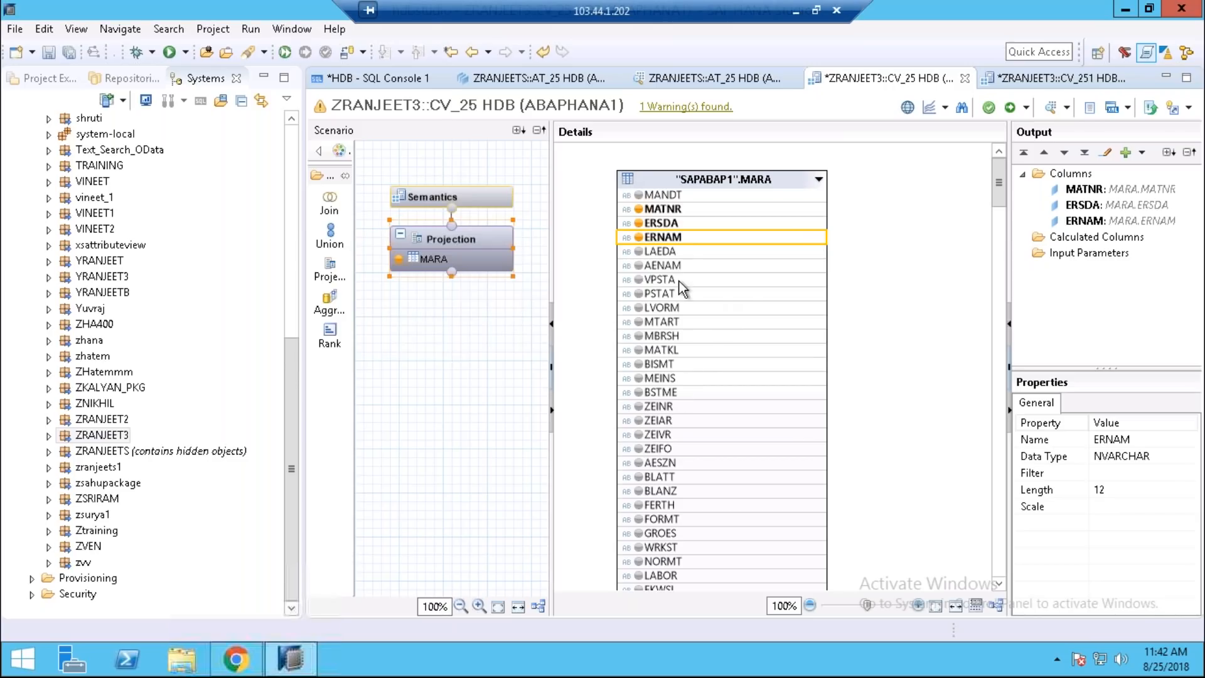
left_click(639, 251)
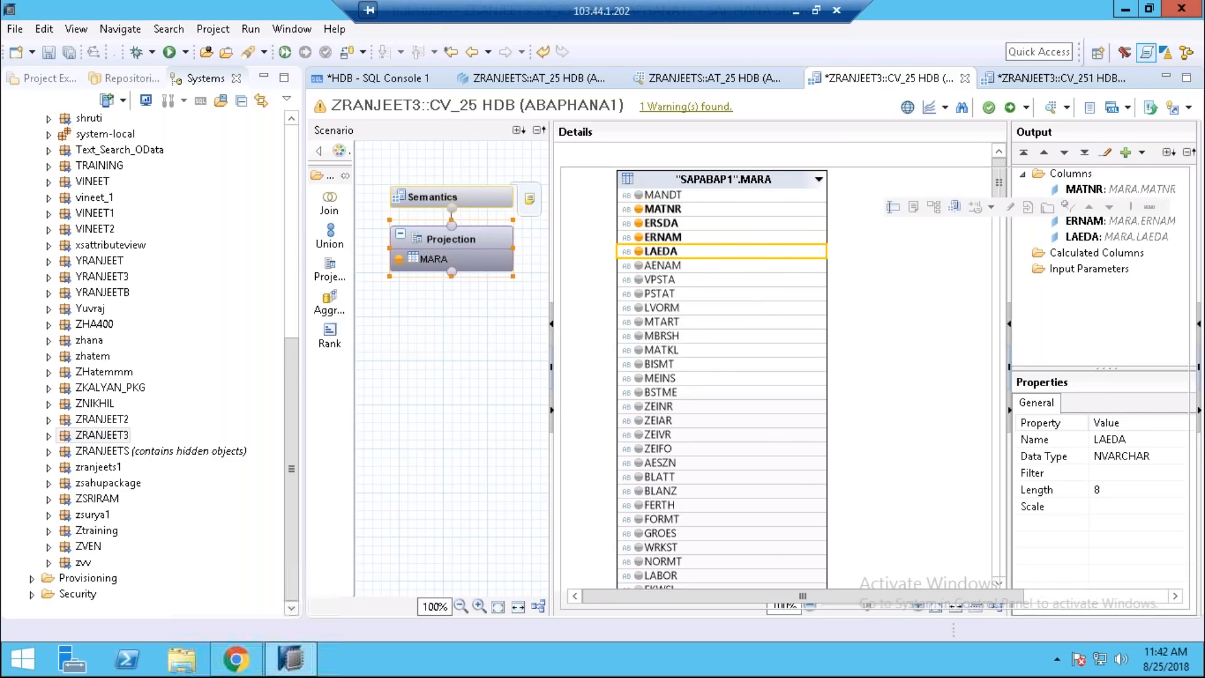
left_click(439, 196)
left_click(589, 249)
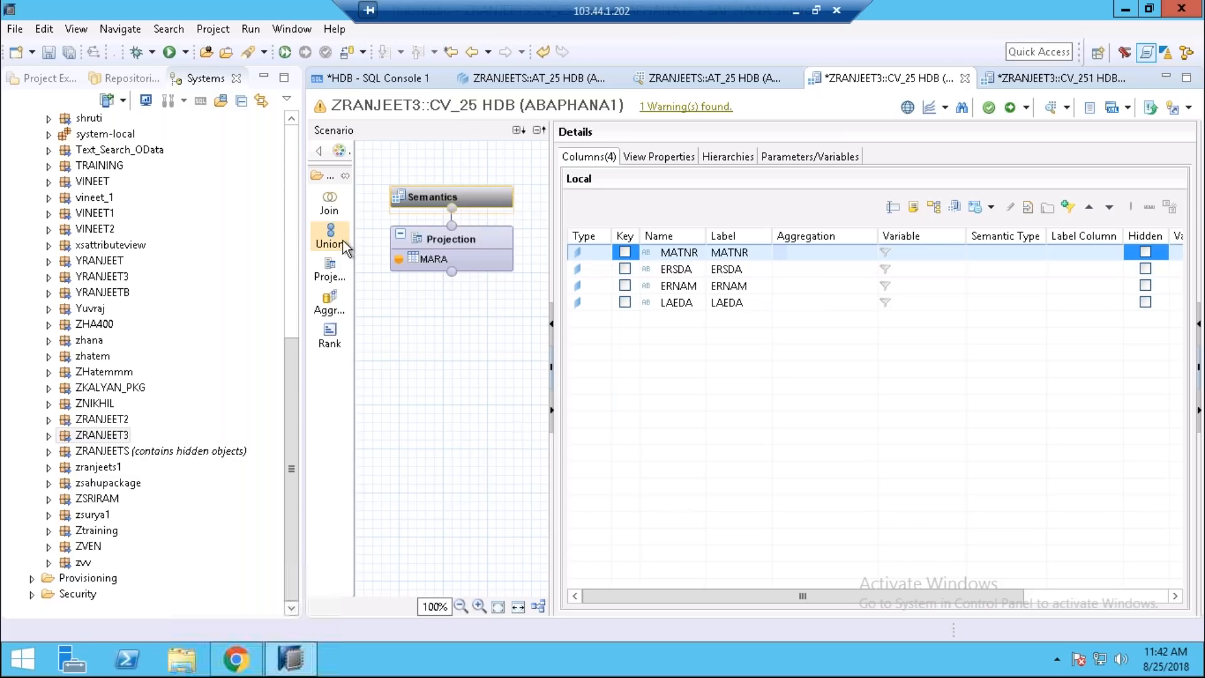
Add a second Projection node below the existing one and remove the MARA table from the original Projection
left_click_drag(330, 279, 442, 389)
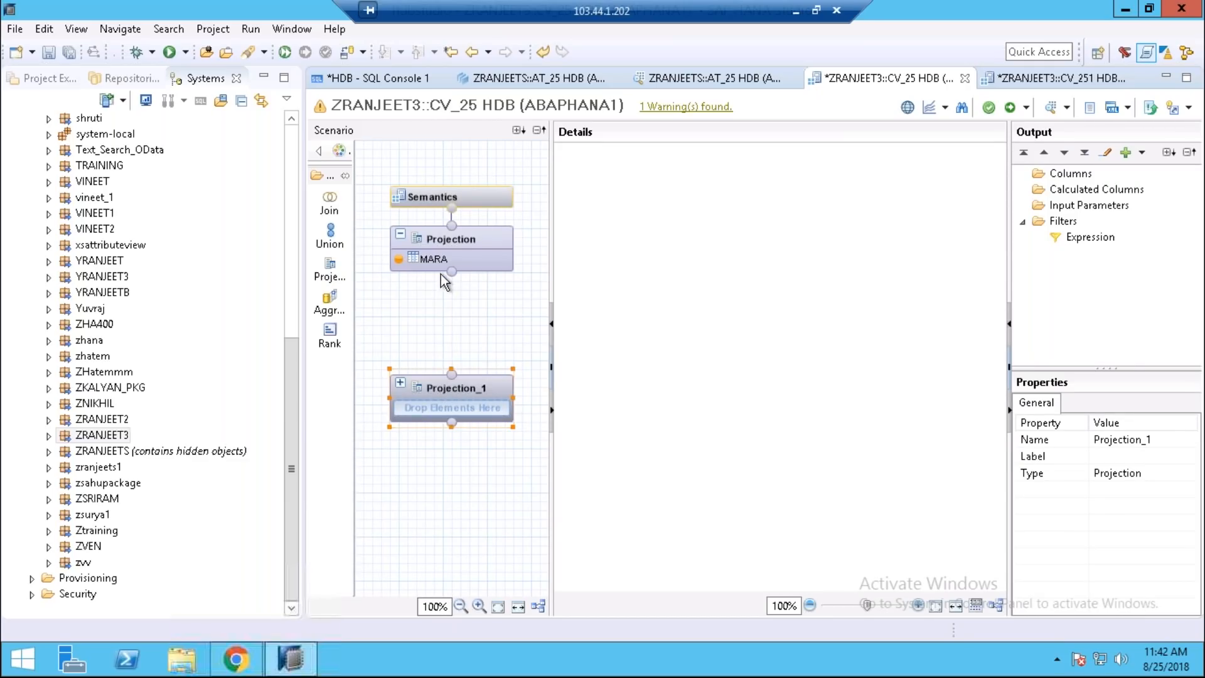
left_click(429, 255)
right_click(429, 257)
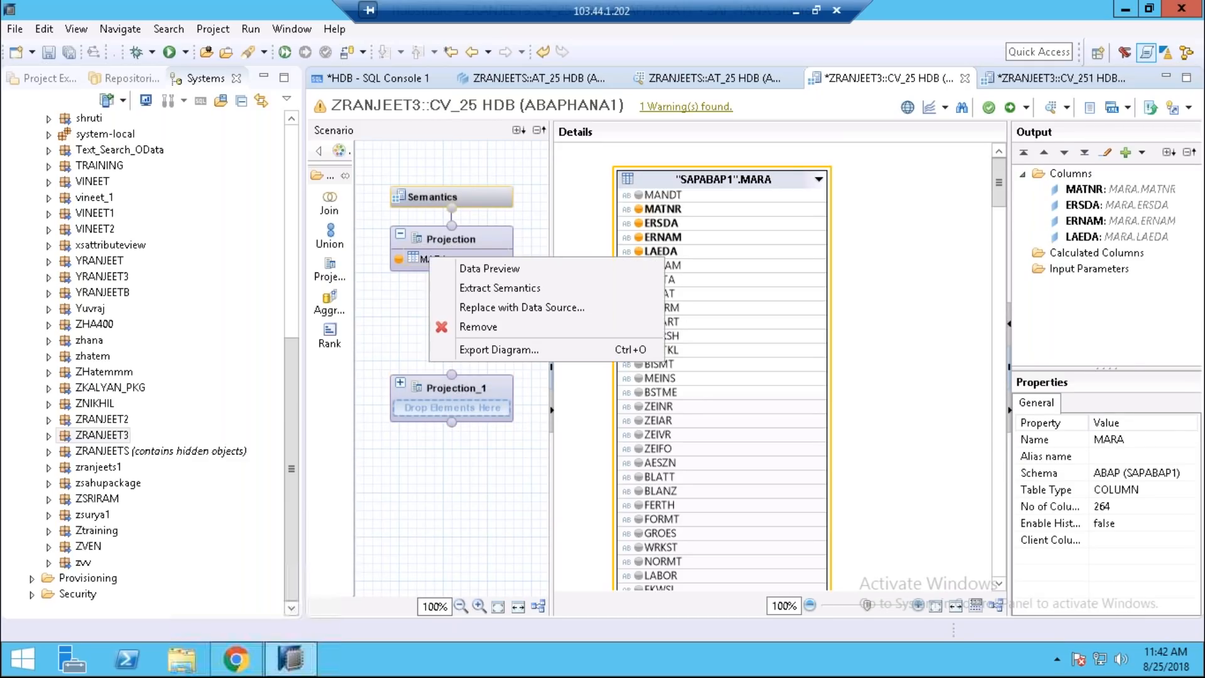
left_click(483, 328)
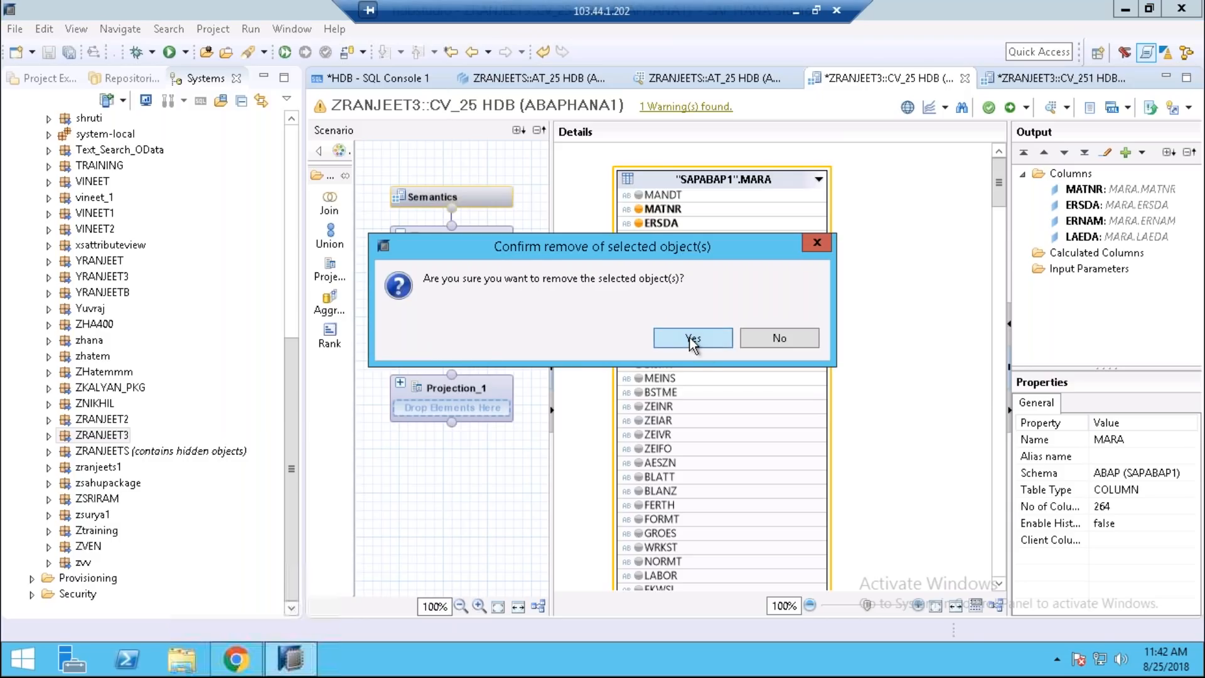
left_click(693, 339)
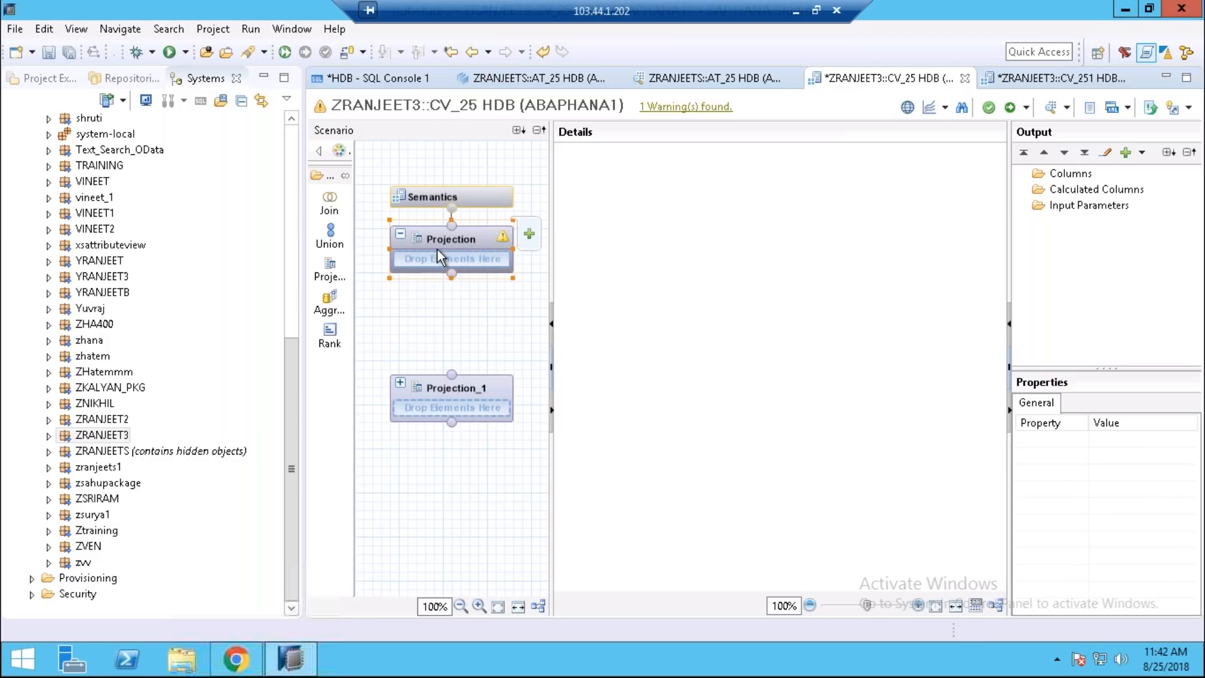
Widen the scenario area and add the VBRK table from schema SAPABAP1 to the original Projection node
left_click_drag(554, 272, 615, 272)
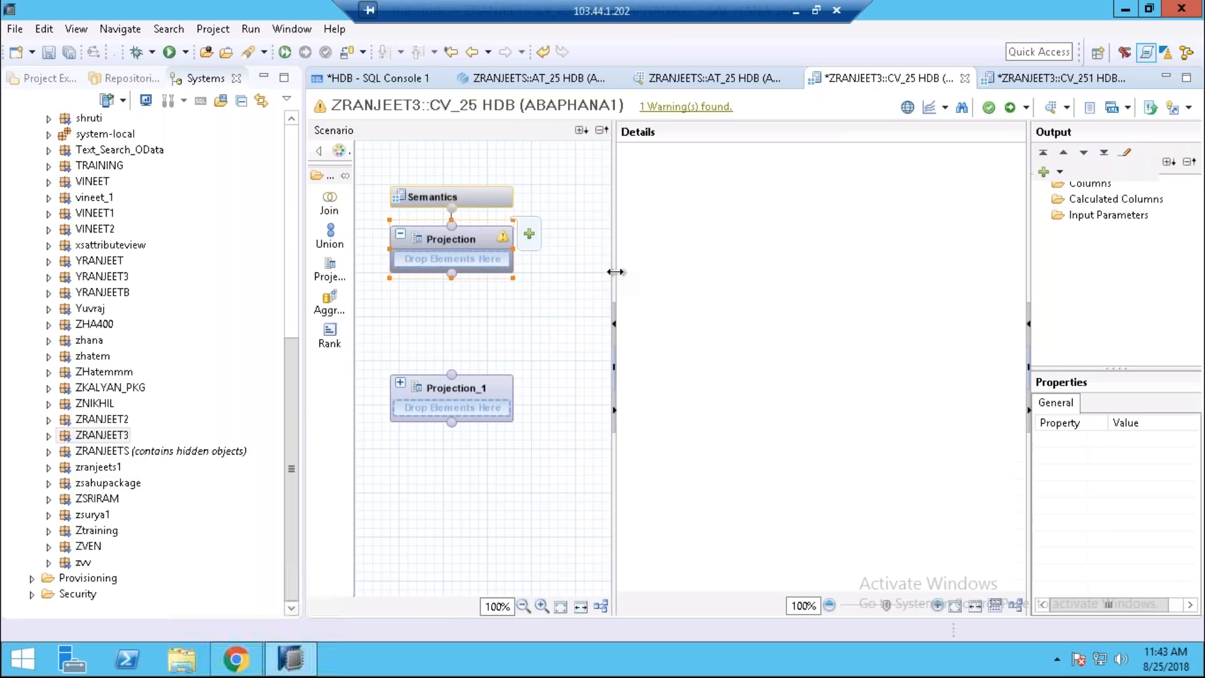
left_click(529, 236)
type("VBRK")
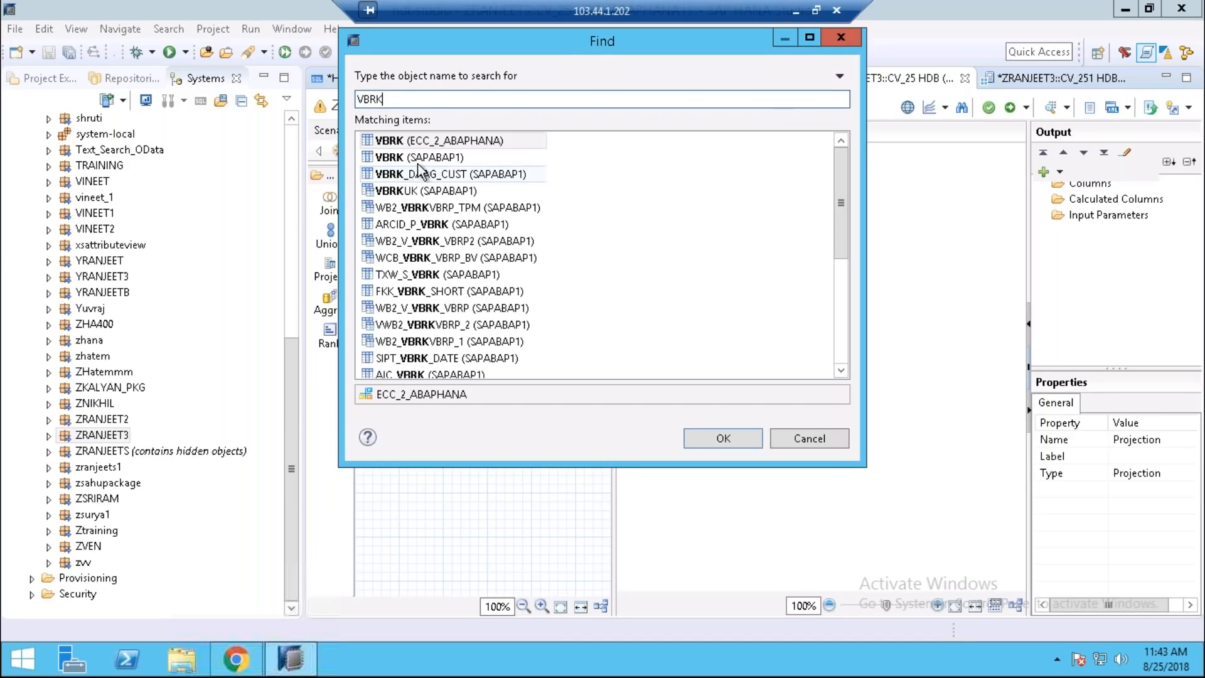
left_click(410, 159)
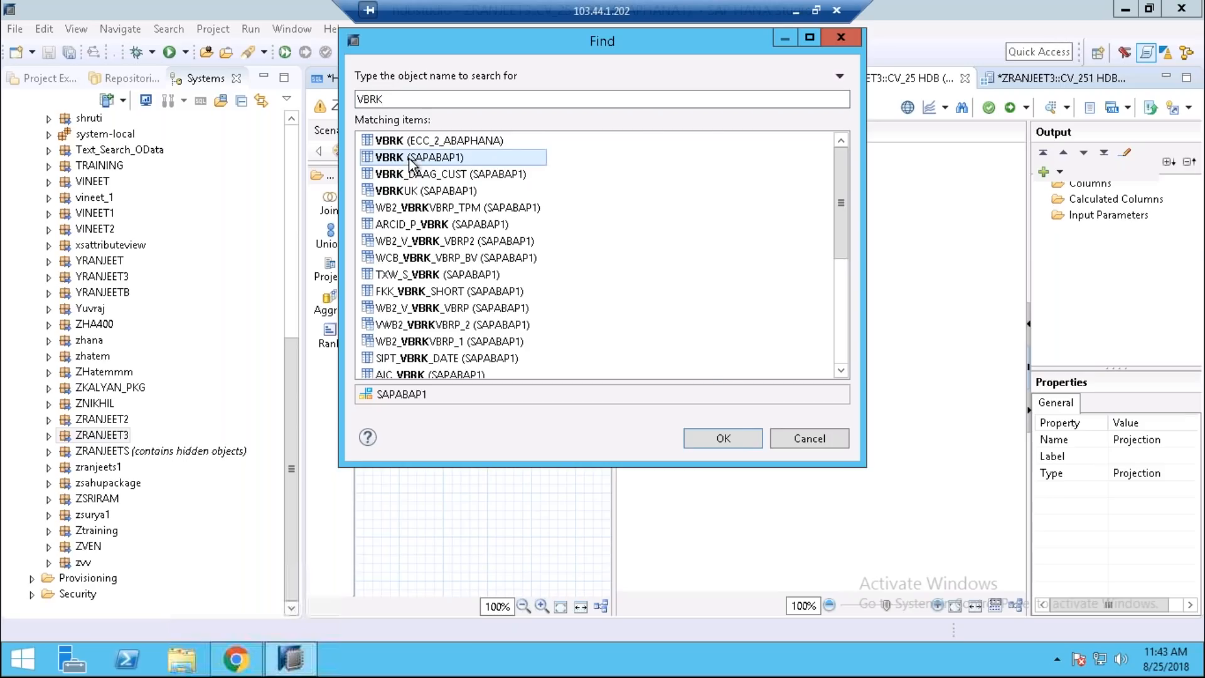
left_click(705, 442)
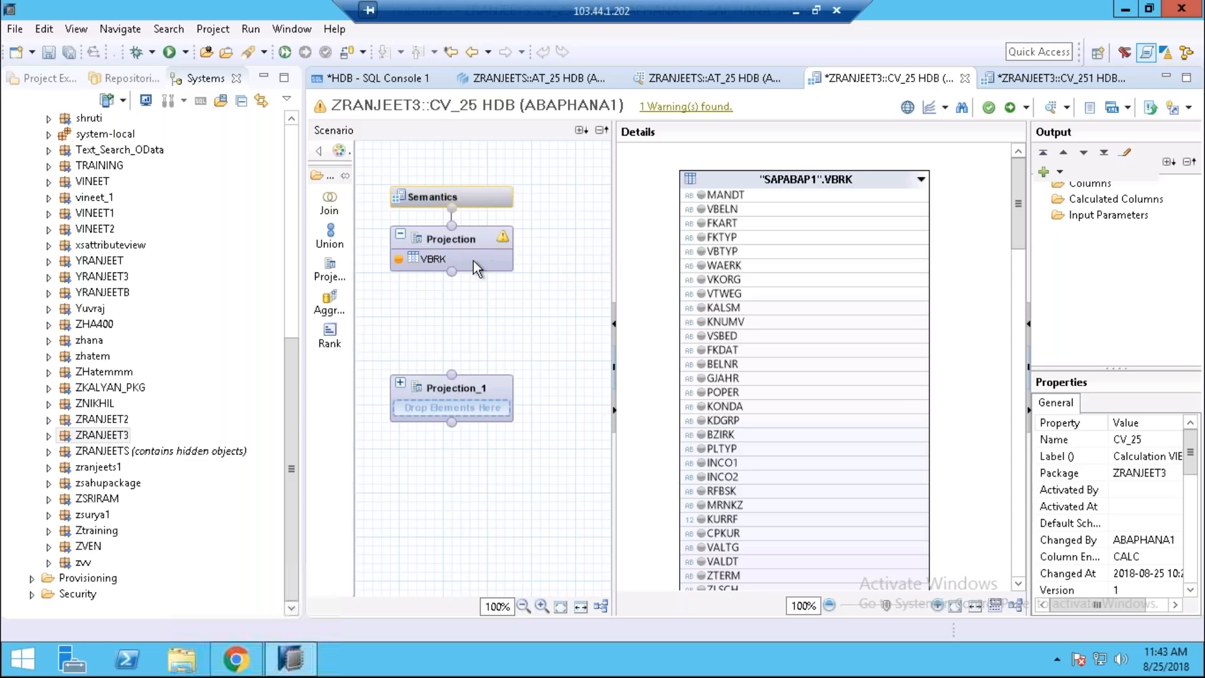
Add the VBRK table from schema SAPABAP1 as the data source of Projection_1
mouse_move(456, 385)
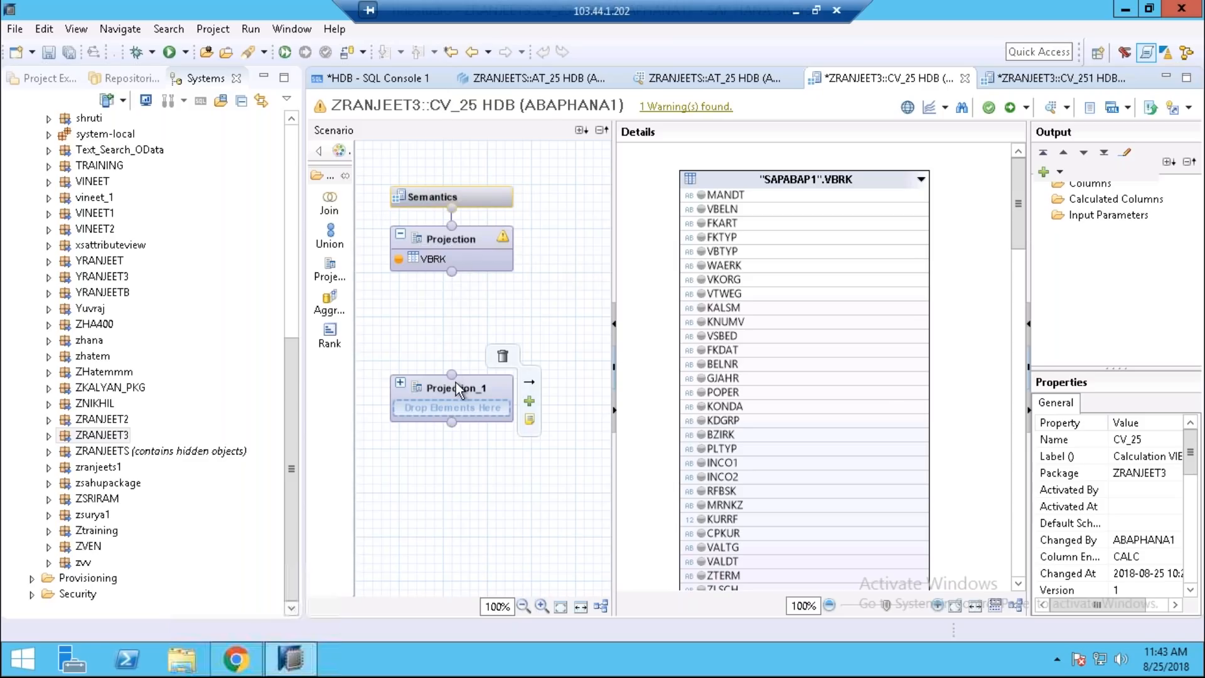
left_click(529, 401)
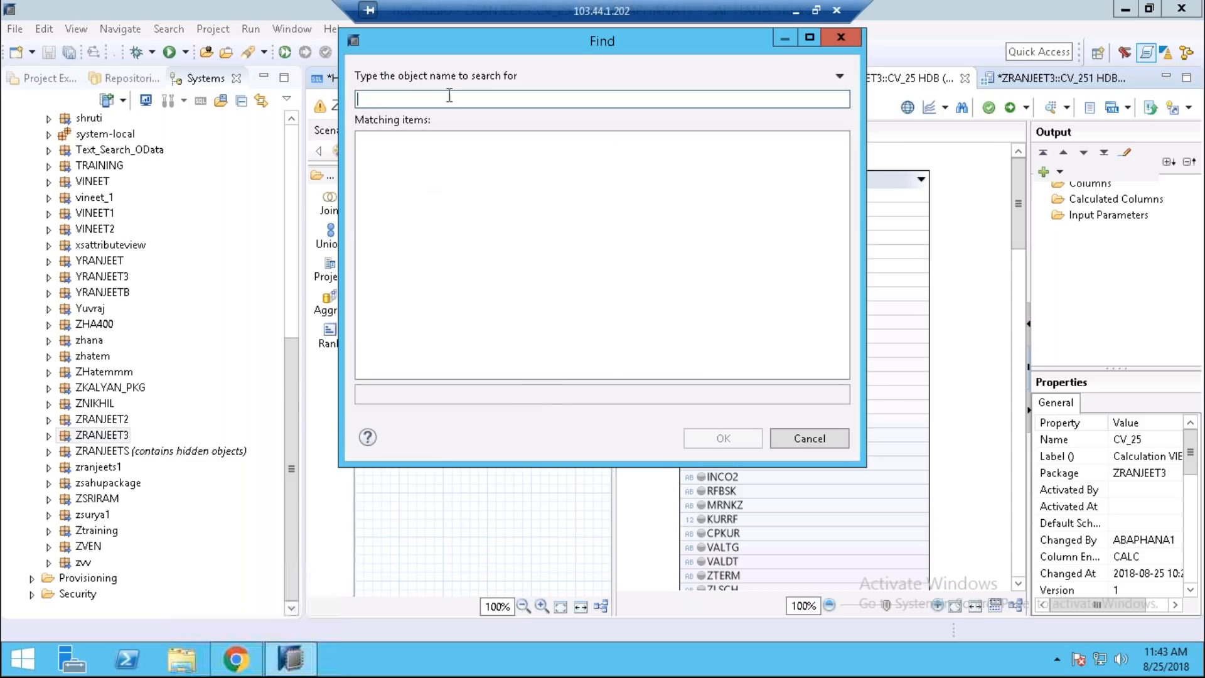
type("VB")
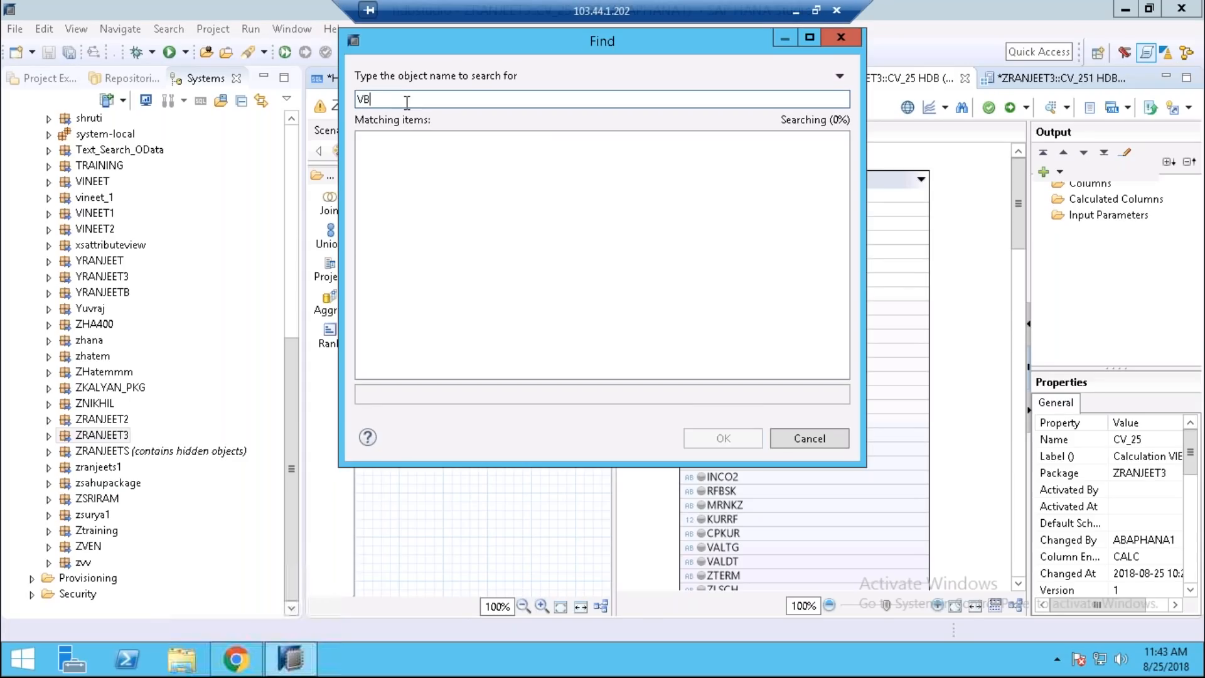
type("RK")
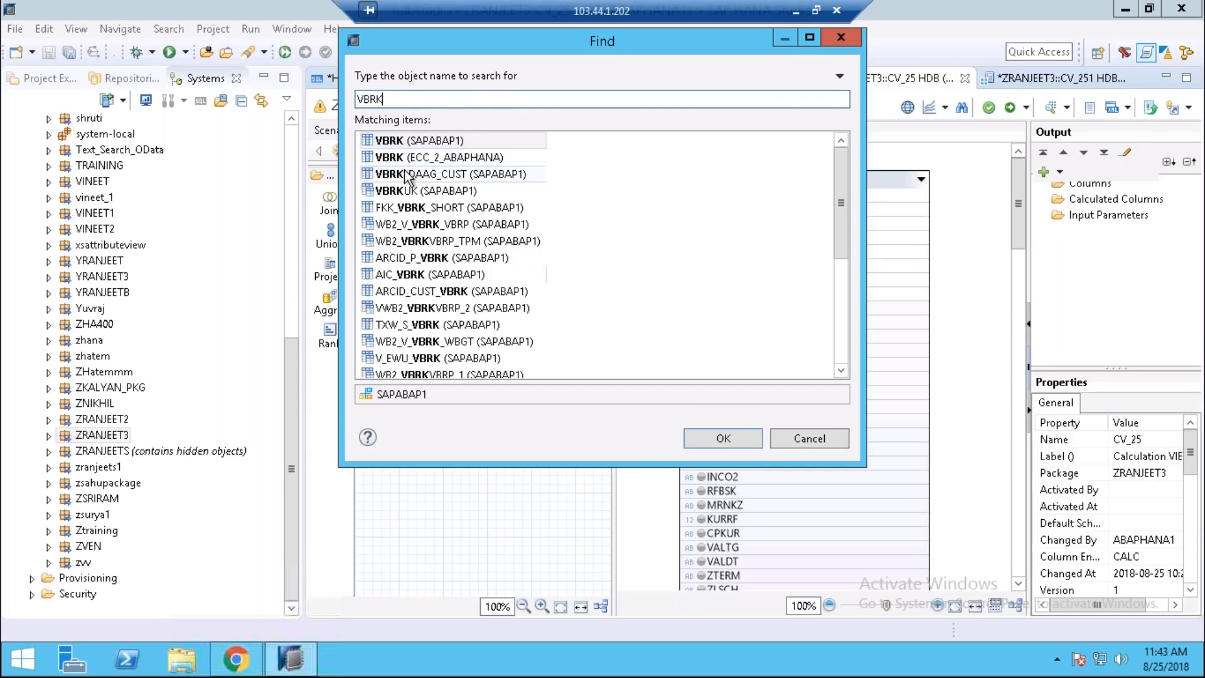
left_click(399, 191)
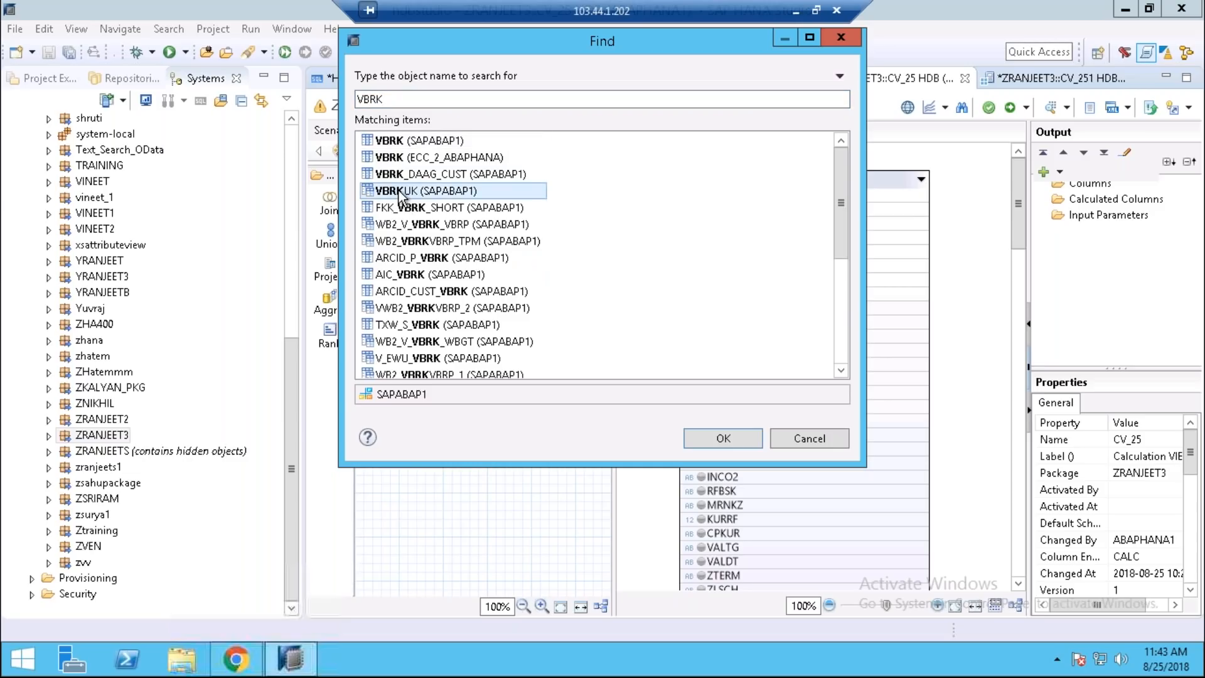
left_click(403, 142)
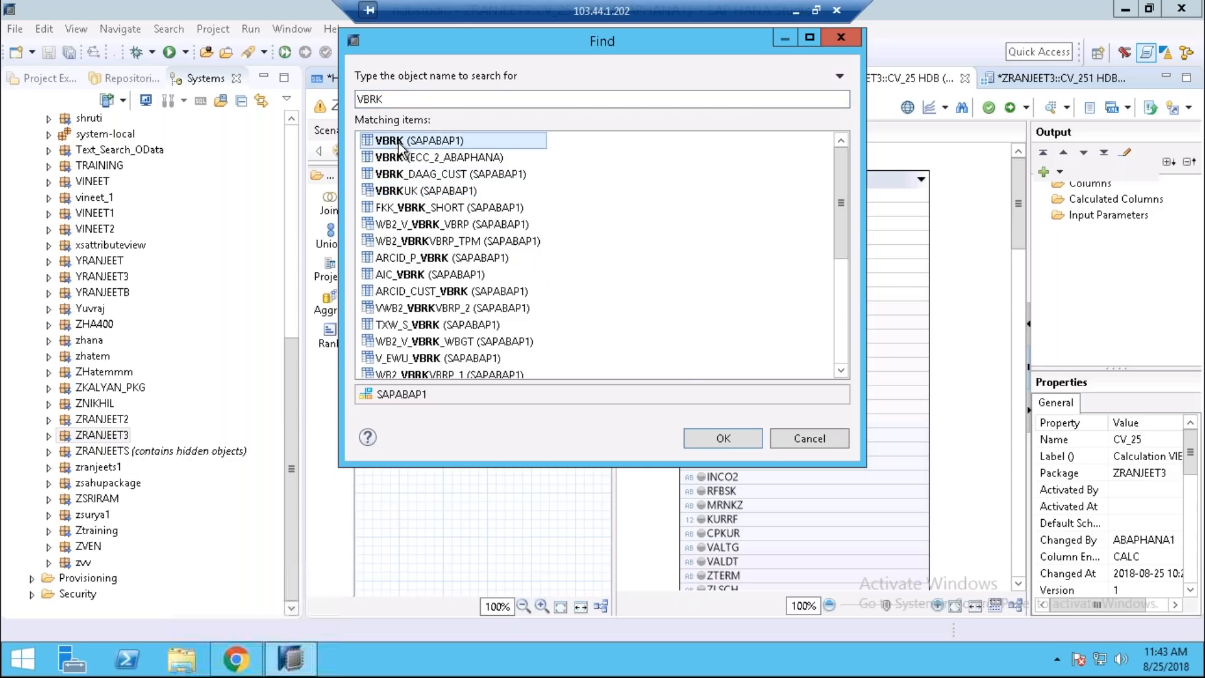
left_click(725, 435)
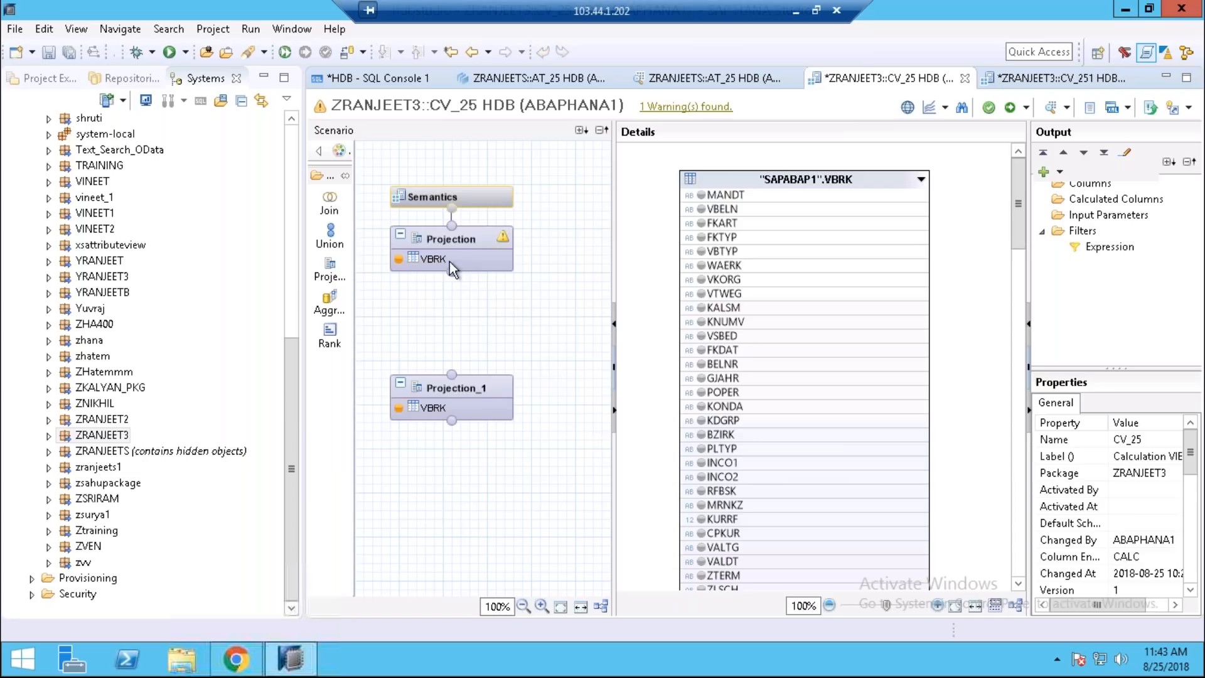
Remove the VBRK table from the original Projection node connected to Semantics
left_click(430, 253)
right_click(430, 254)
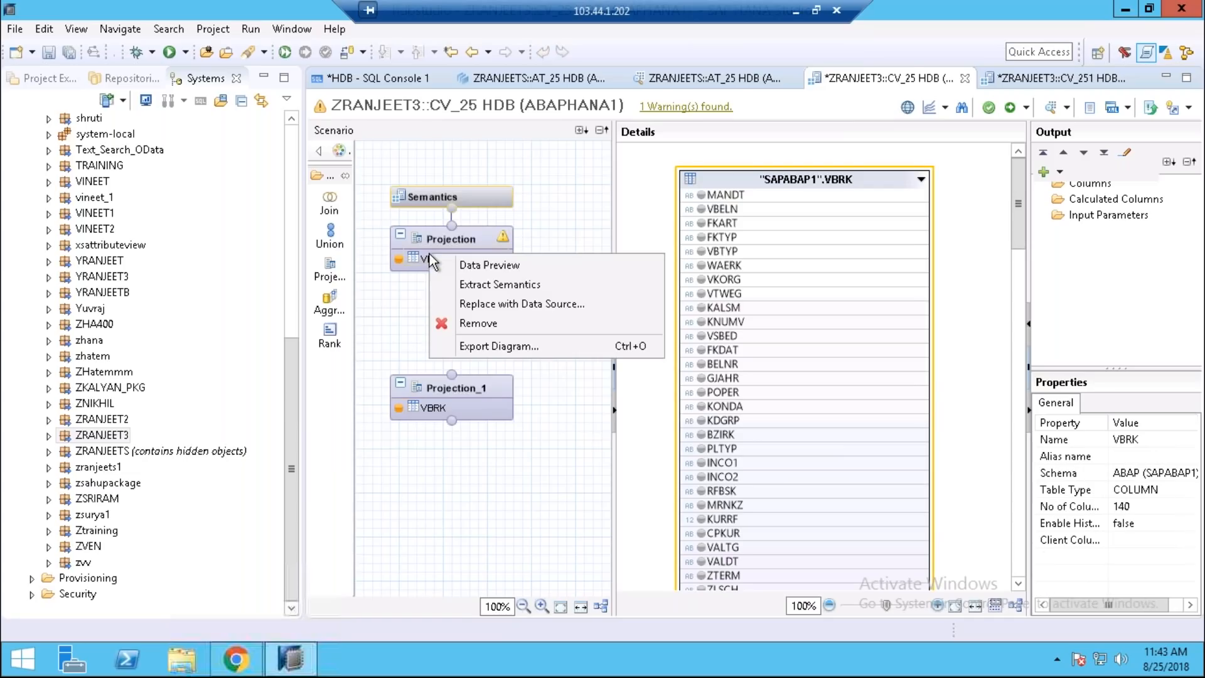
left_click(485, 323)
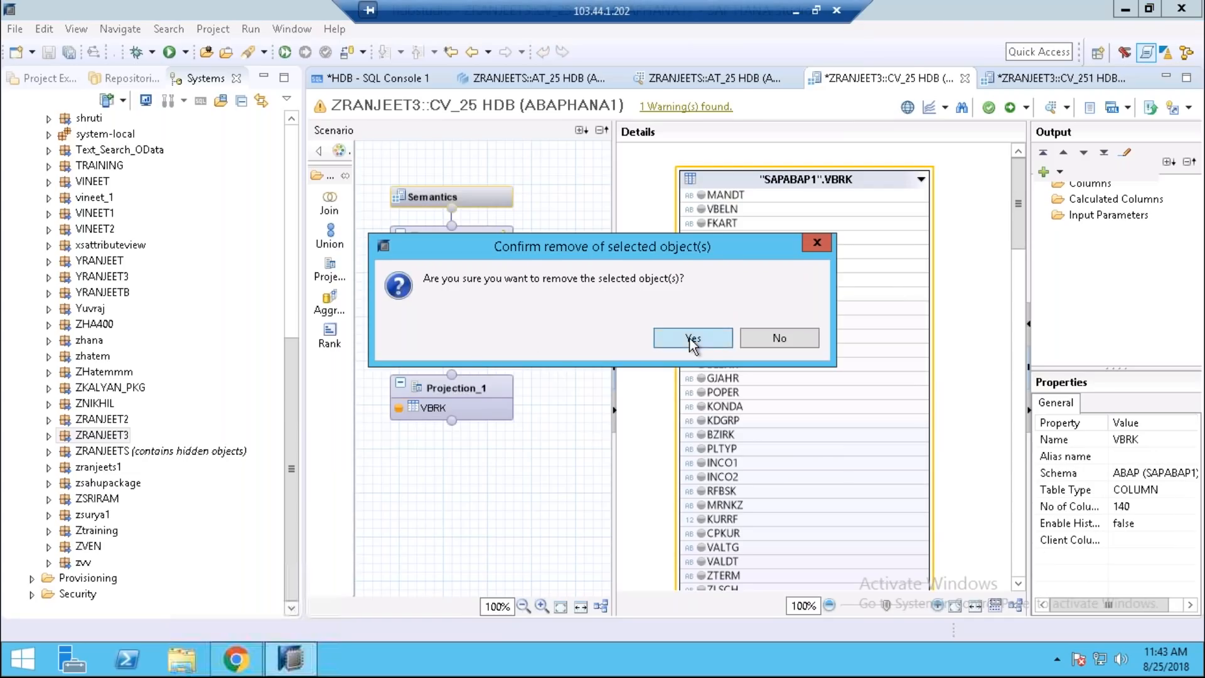
left_click(689, 338)
Shift Projection_1 slightly closer to the upper Projection and add VBELN, MANDT and VBTYP from VBRK to its output
left_click_drag(446, 386, 424, 366)
mouse_move(443, 401)
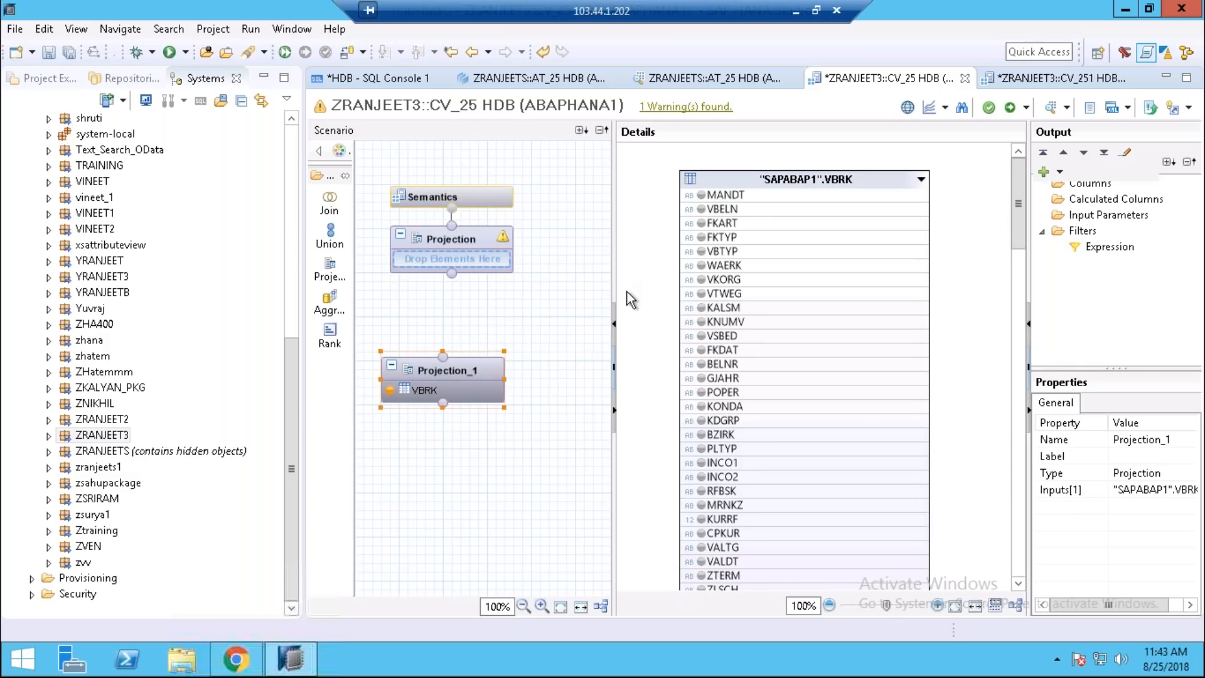
left_click(703, 209)
left_click(702, 194)
left_click(702, 251)
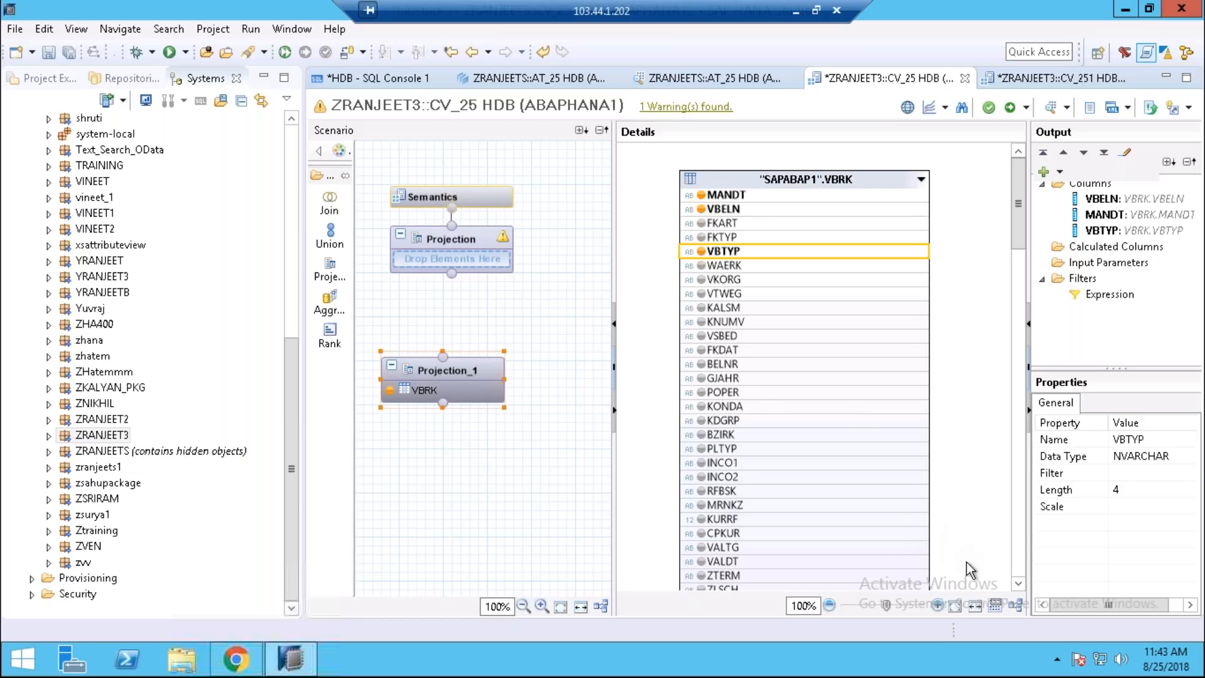
Add TAXK1, TAXK2 and TAXK3 from VBRK to the Projection_1 output and check the properties of output columns TAXK2 and VBTYP
left_click(1018, 584)
left_click(1017, 585)
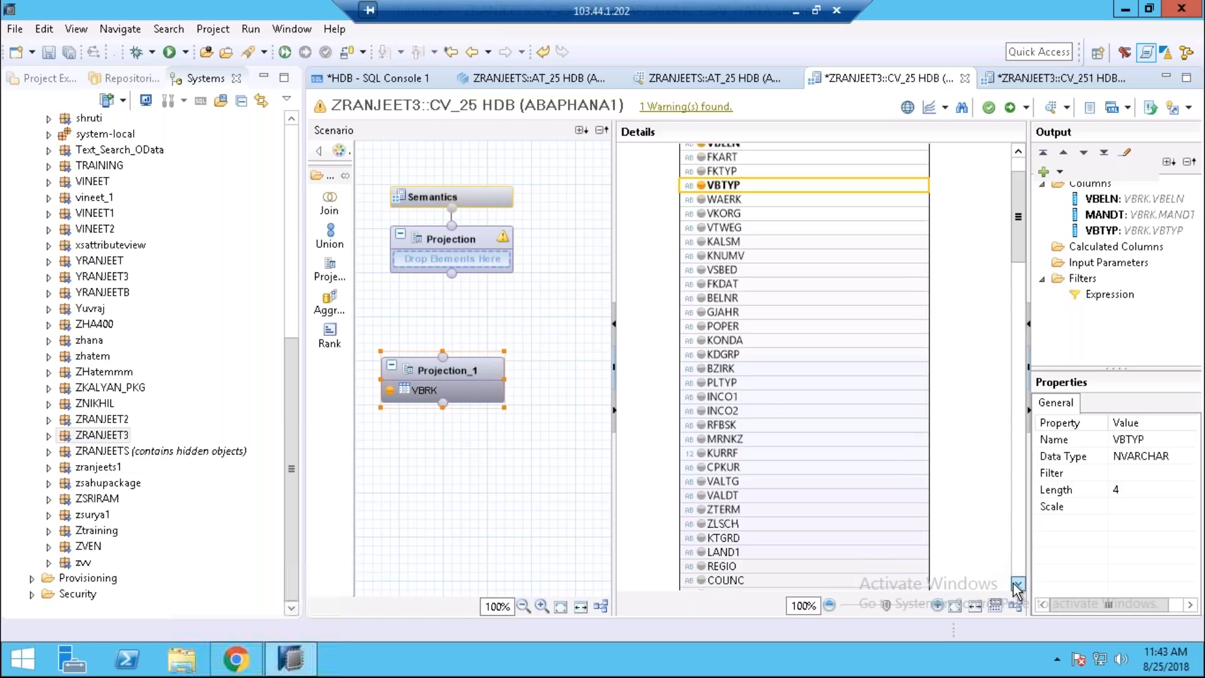
left_click(1018, 585)
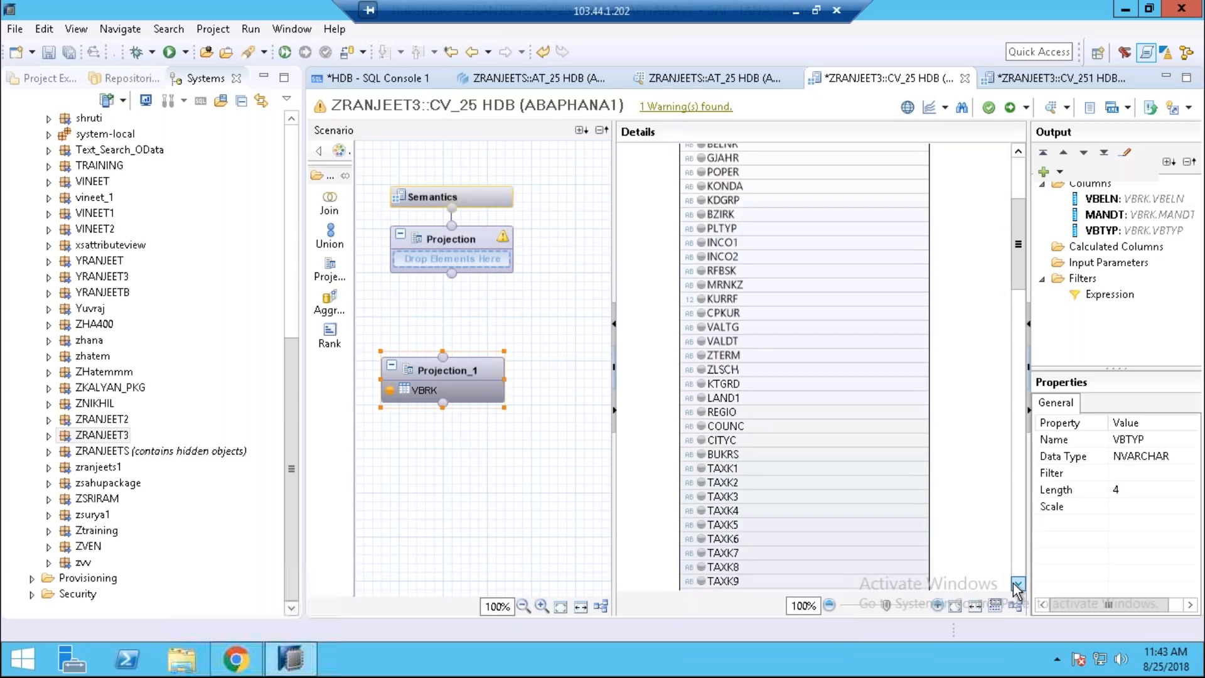
left_click(1018, 586)
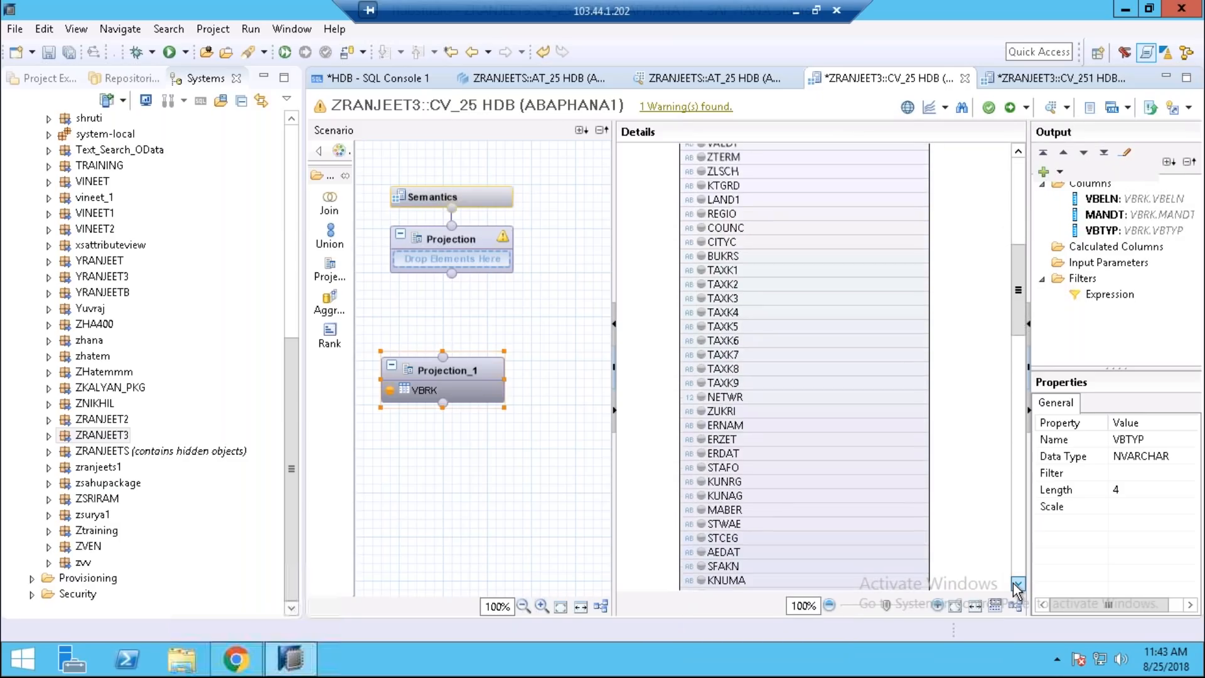
left_click(1018, 585)
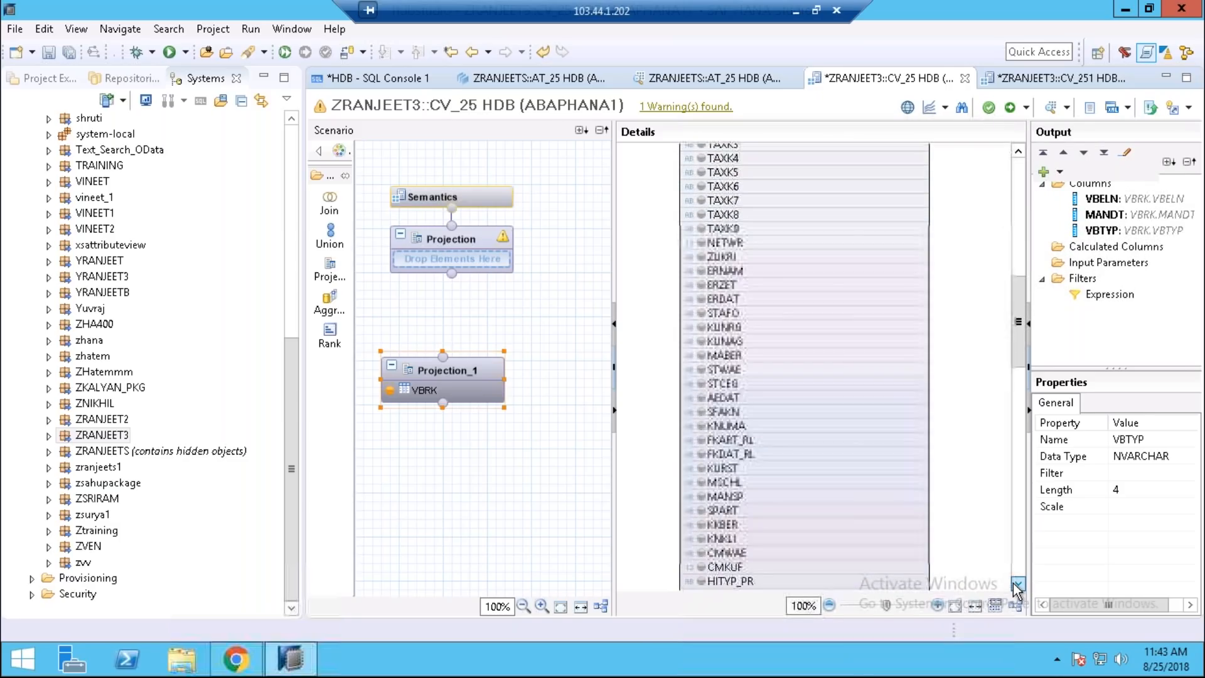
left_click(1018, 586)
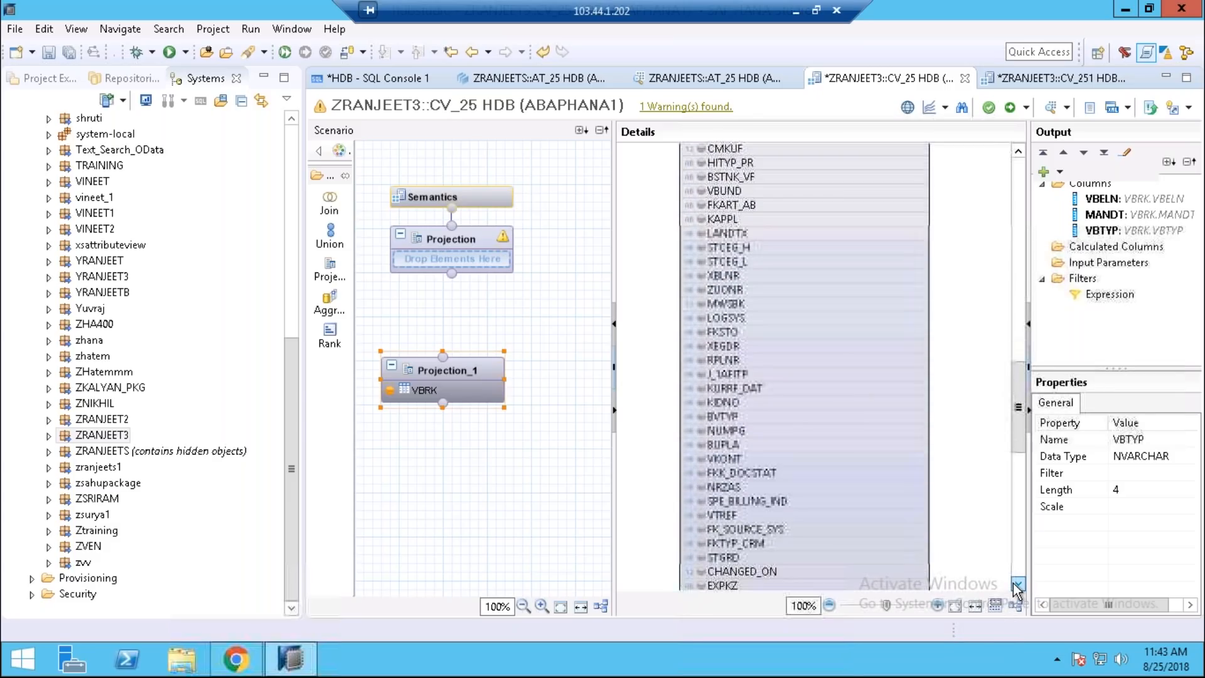
left_click_drag(1018, 386, 1013, 247)
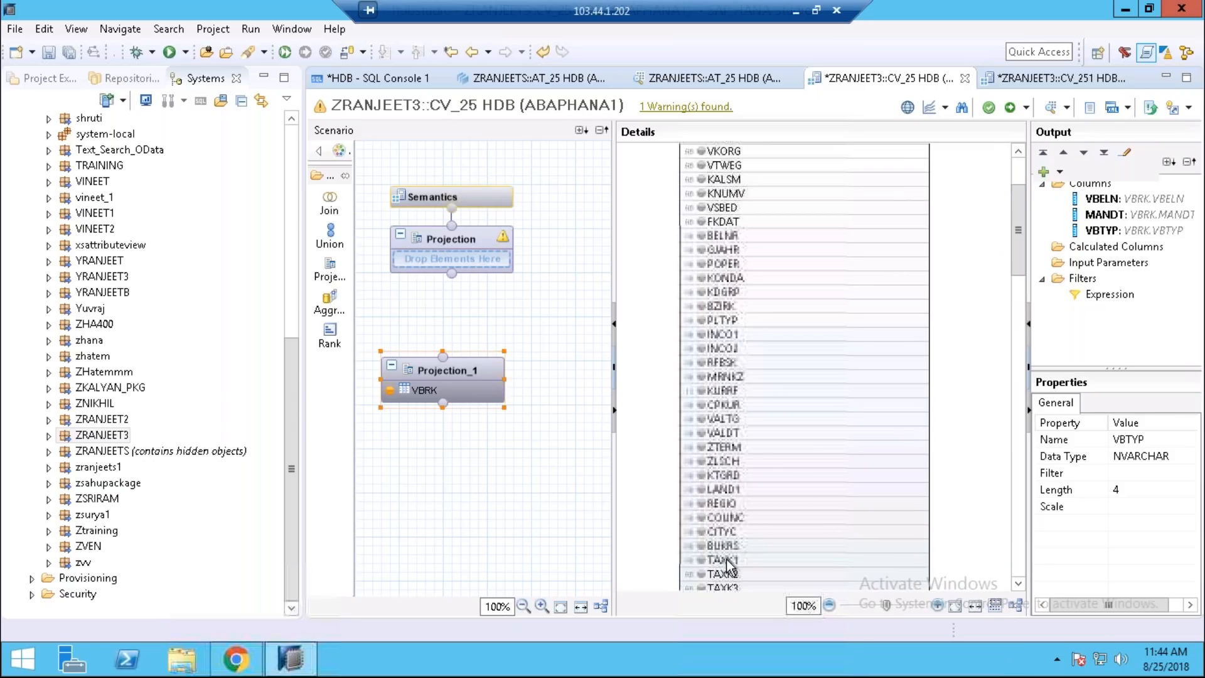
left_click(703, 561)
left_click(702, 573)
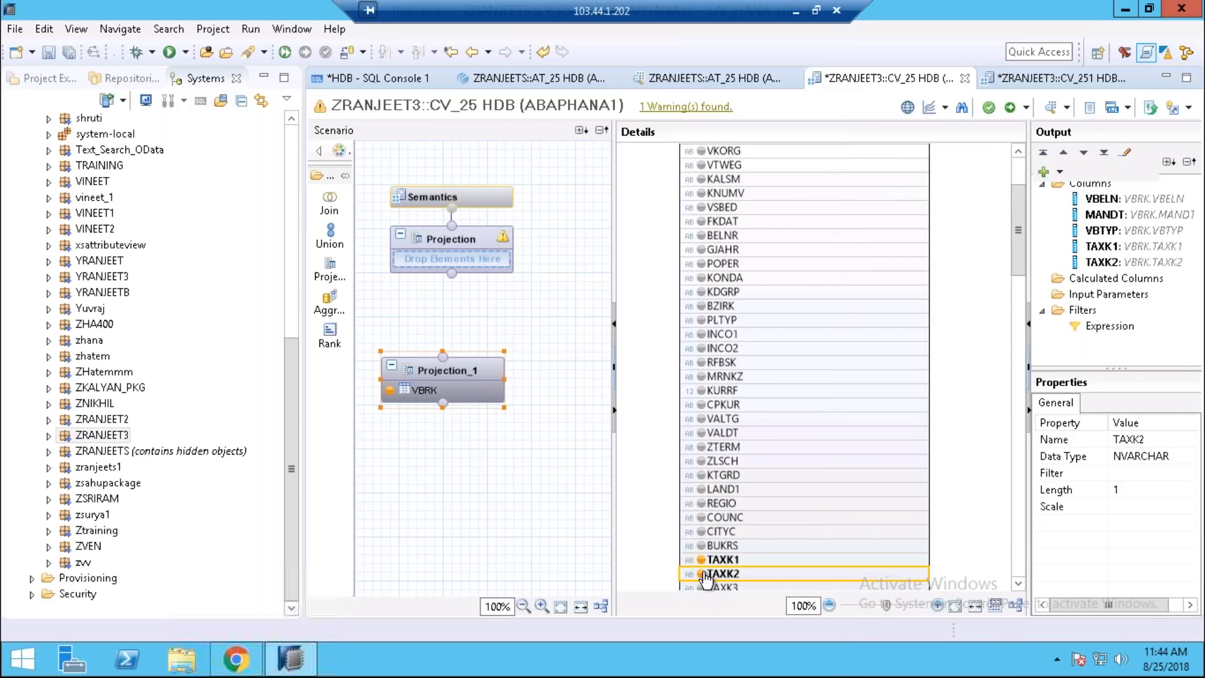
left_click(702, 589)
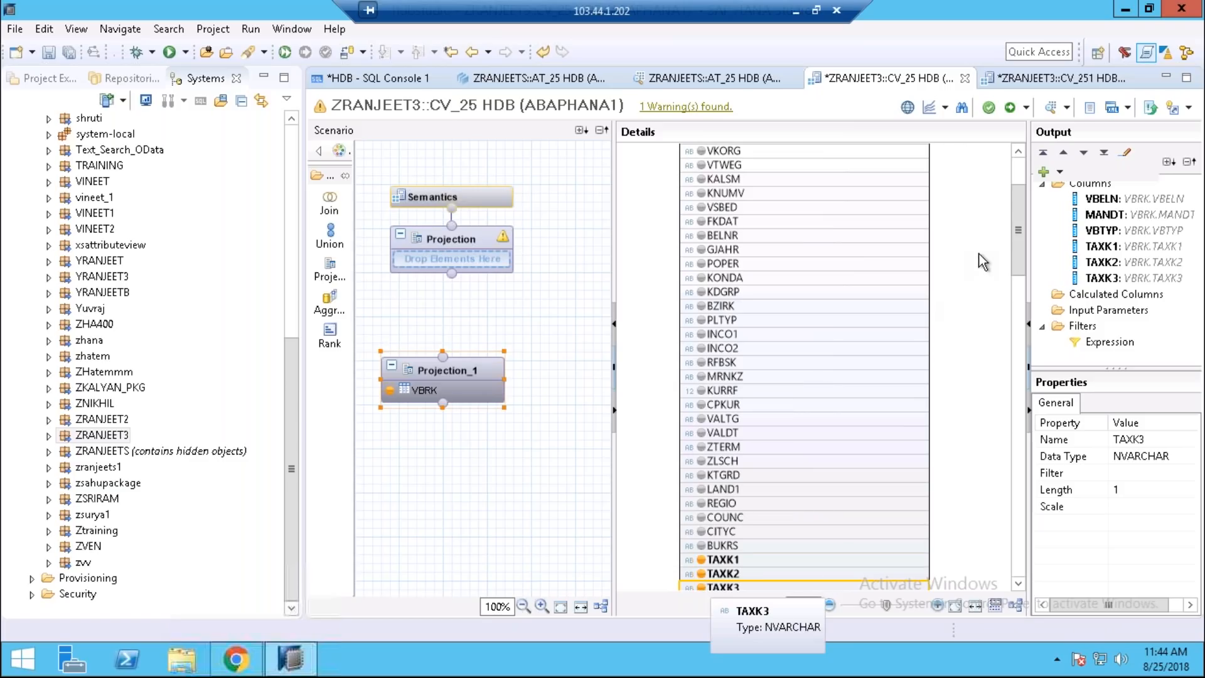
left_click(1113, 262)
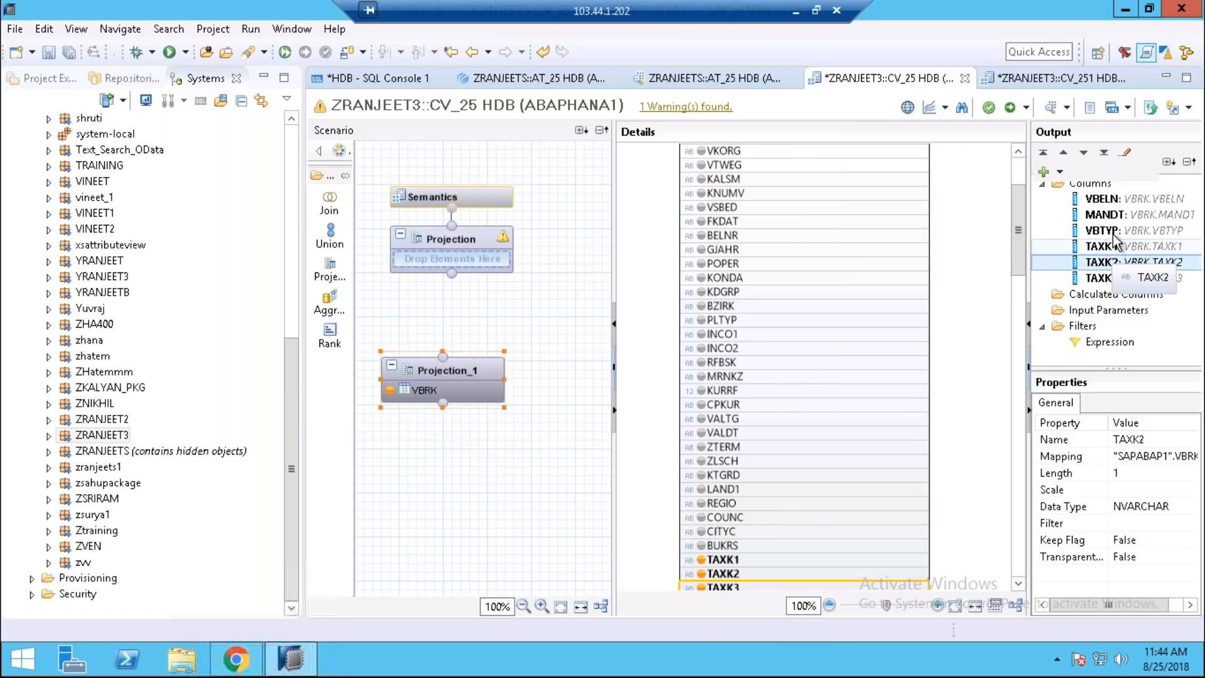
left_click(1112, 231)
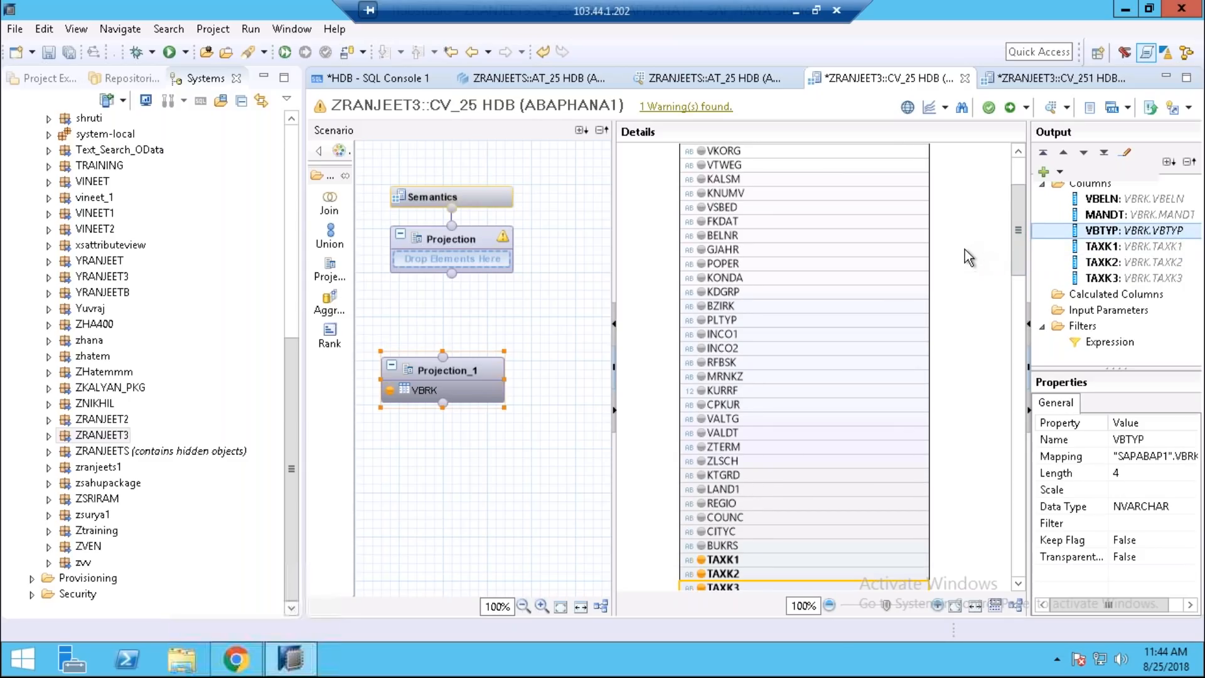
Search the Projection_1 node's VBRK columns for names containing D, also trying the text MM and M
left_click(961, 107)
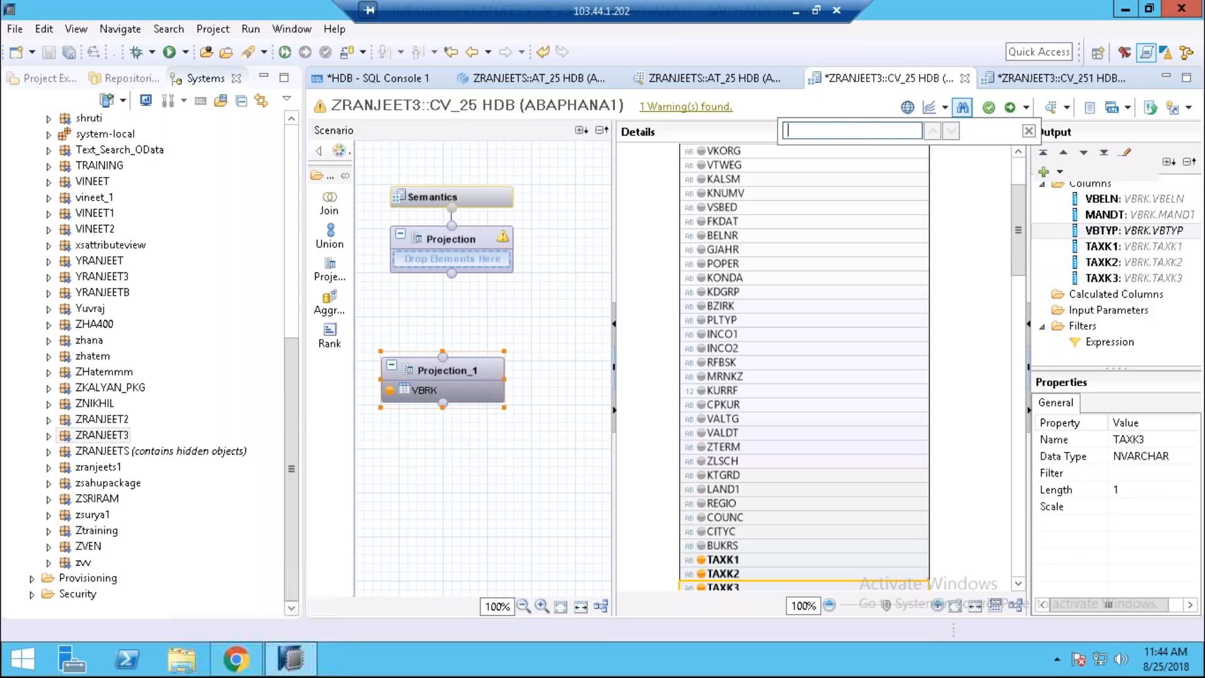
type("D")
key("Return")
type("MM")
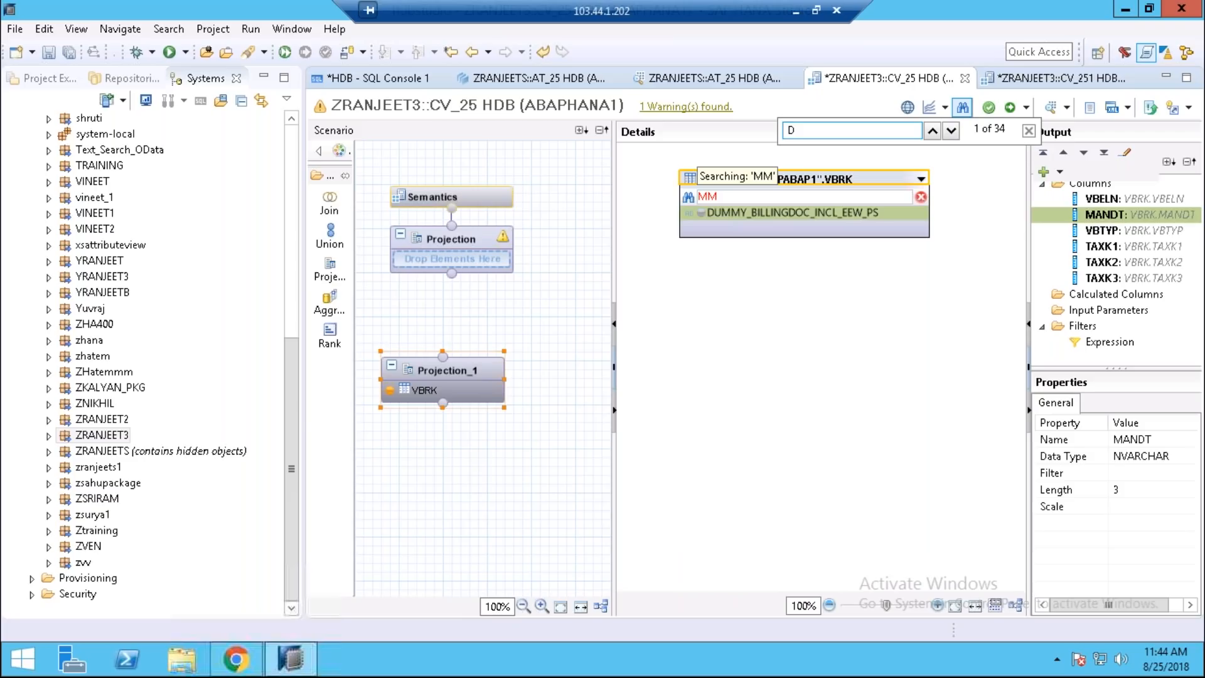
key("BackSpace")
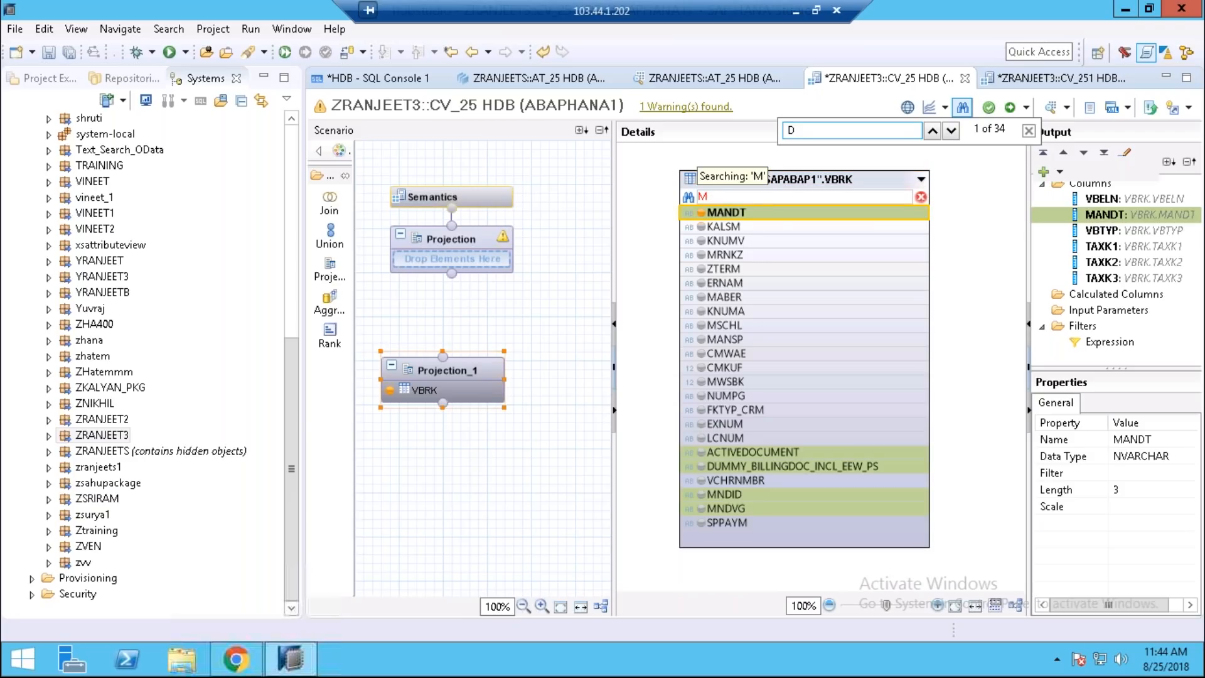
key("Escape")
left_click(828, 130)
key("Return")
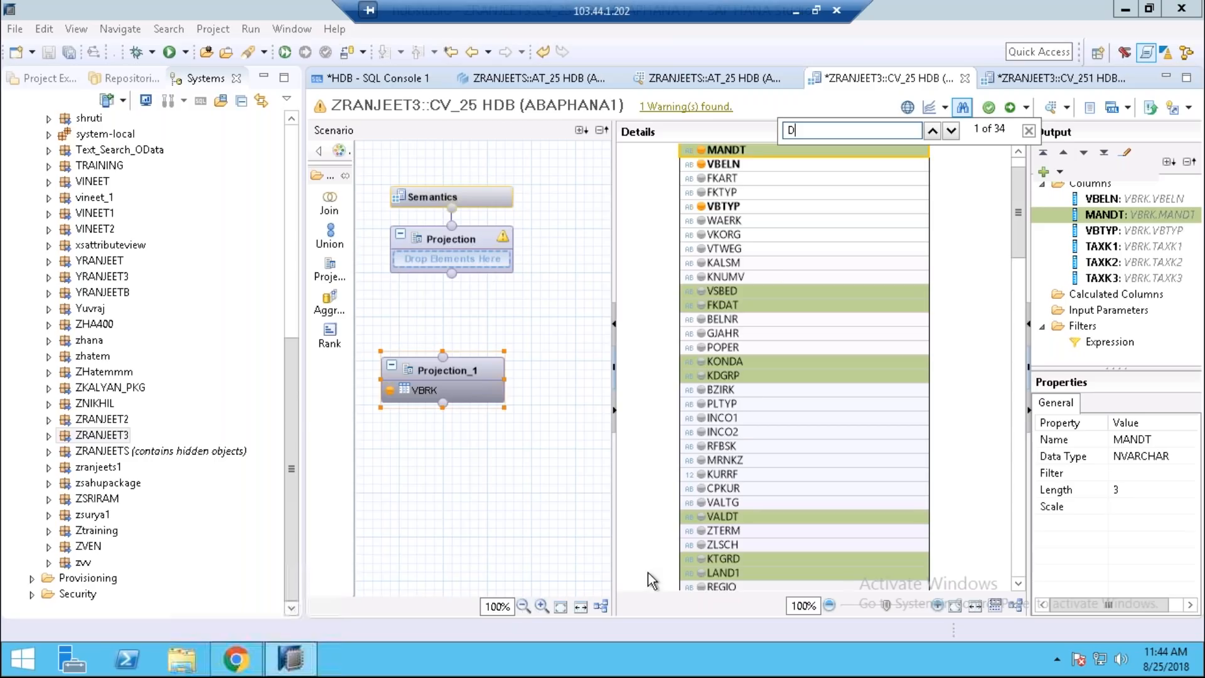
Add VKORG and INCO2 from VBRK to the Projection_1 output
left_click(701, 235)
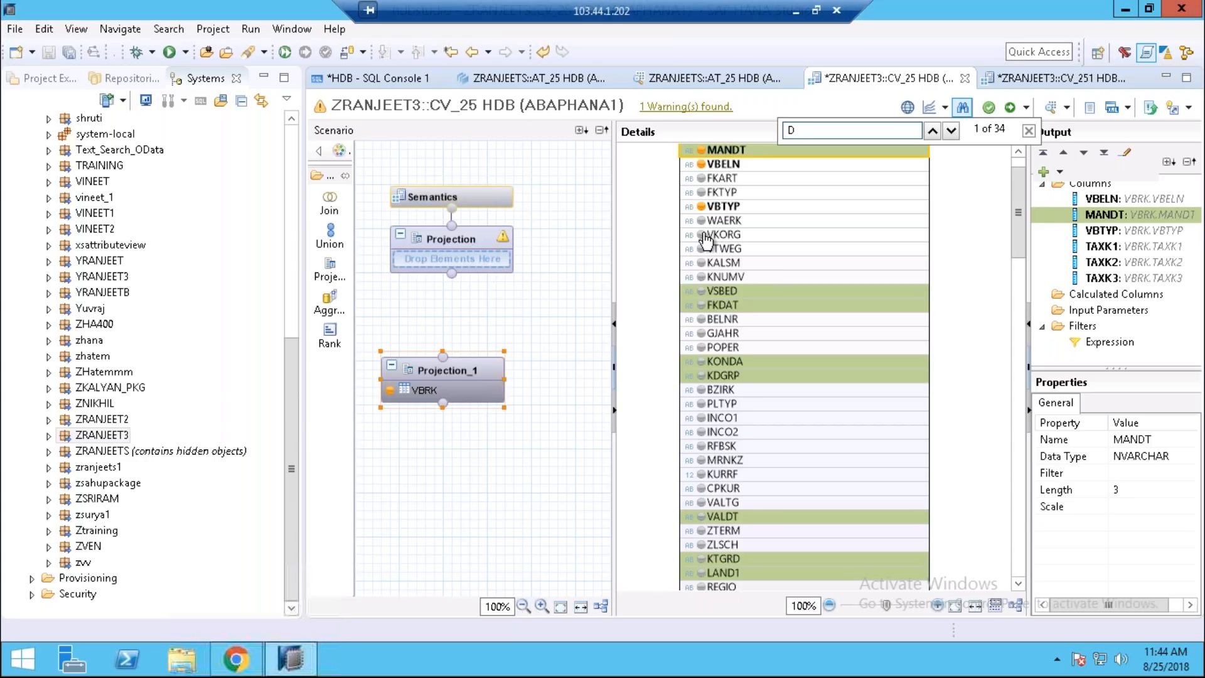
scroll(705, 236, "down", 2)
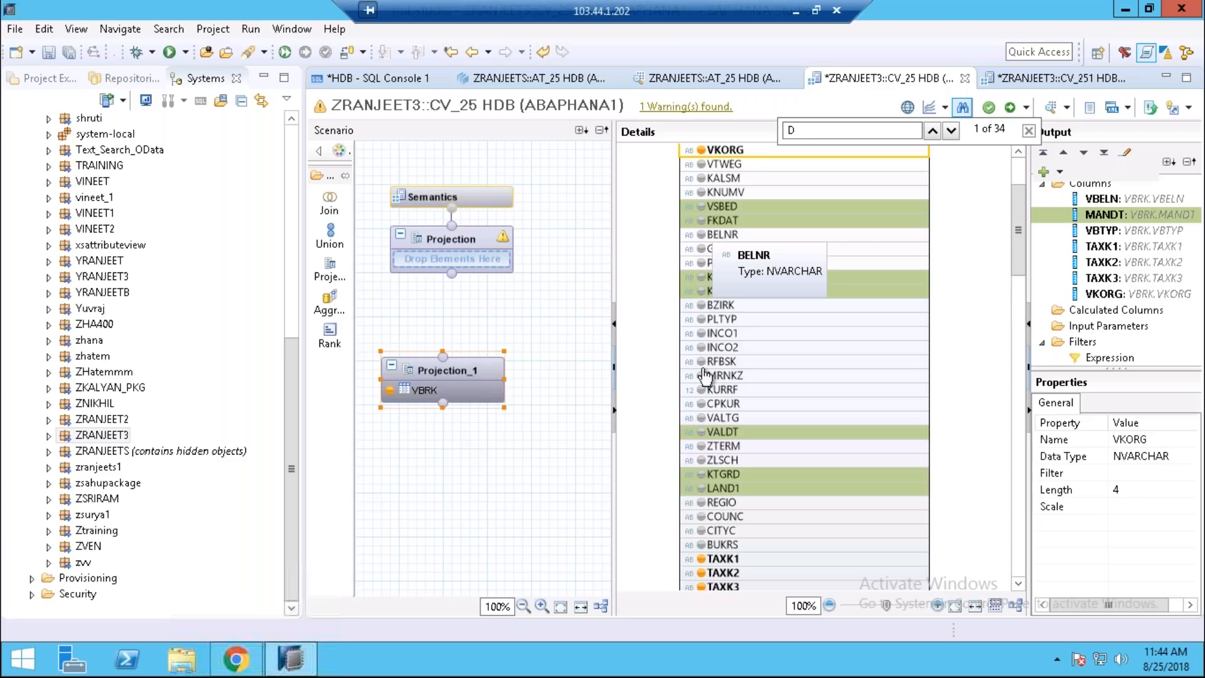
left_click(701, 349)
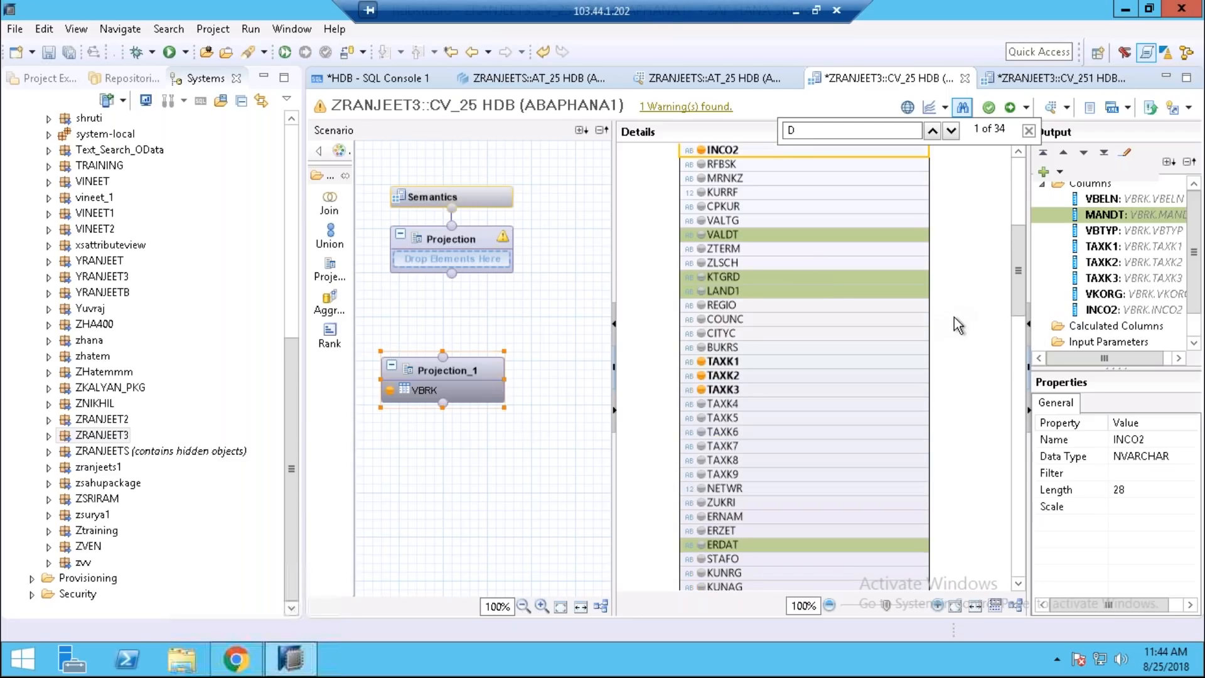
Connect Projection_1 as the input of the upper Projection and add all its columns to that node's output
left_click_drag(444, 356, 451, 271)
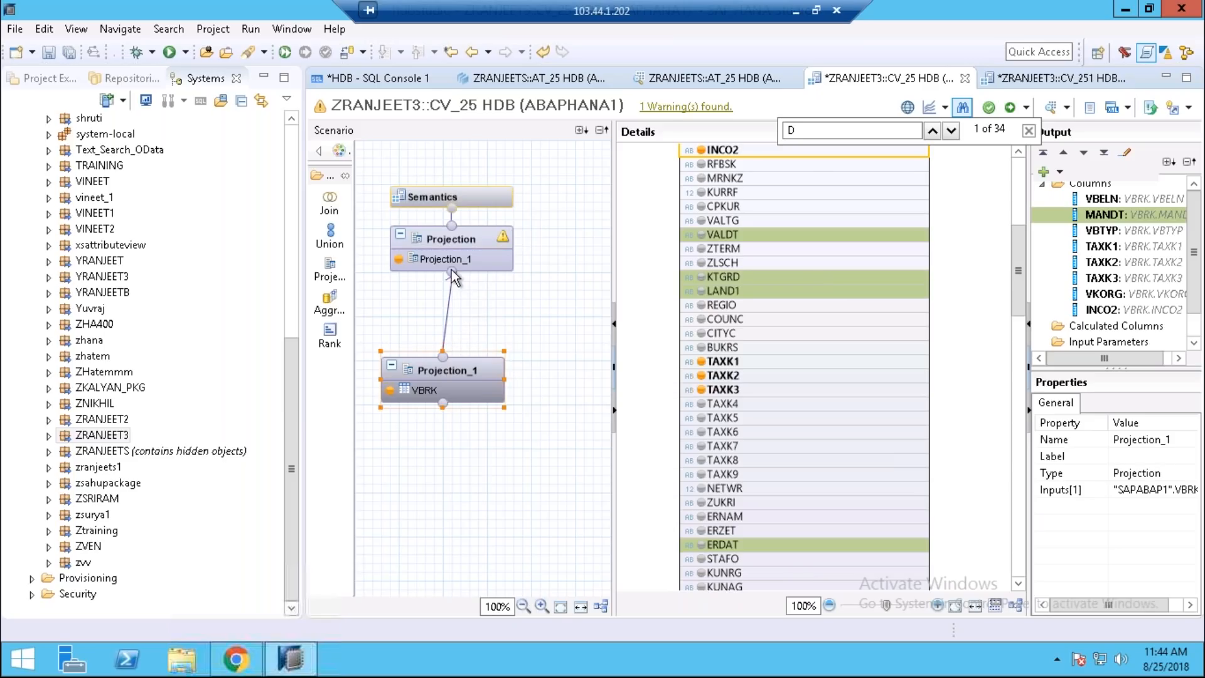
left_click(454, 242)
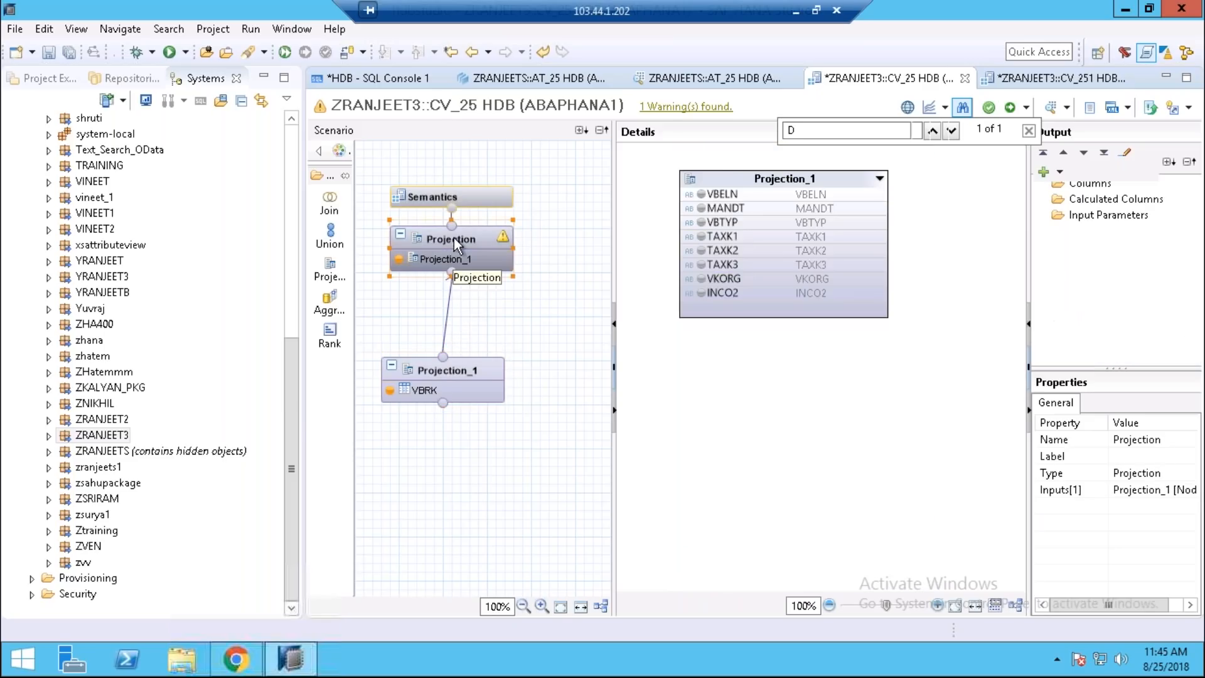
right_click(722, 178)
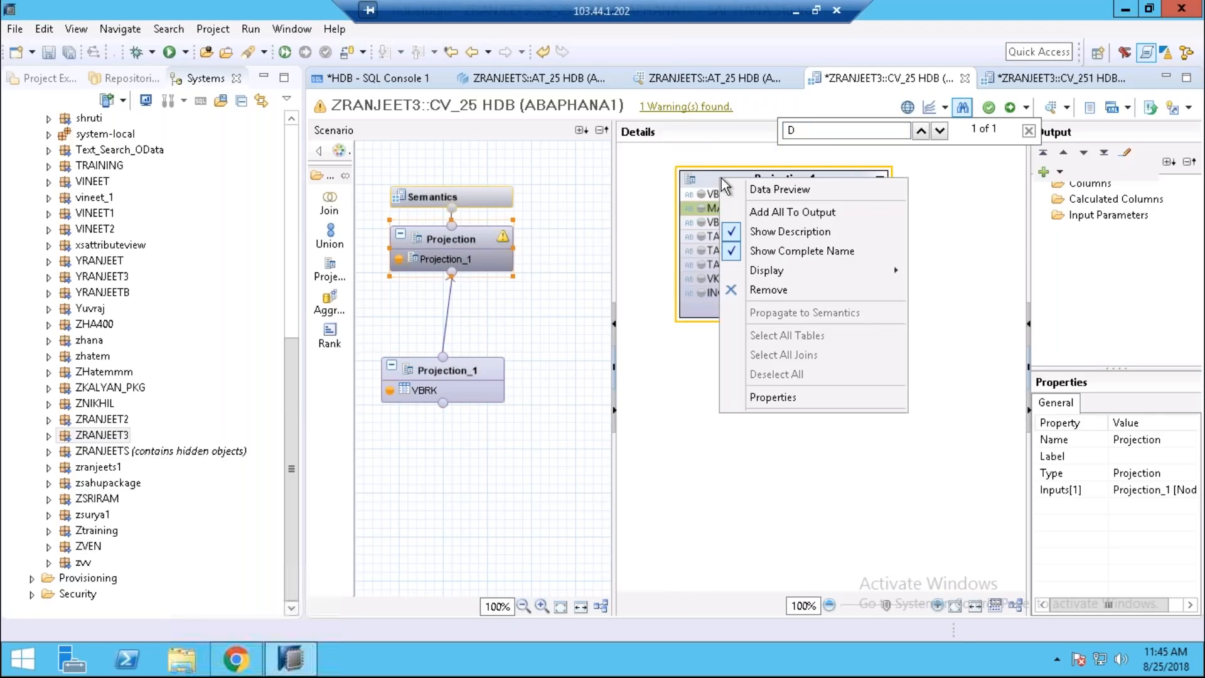
left_click(767, 216)
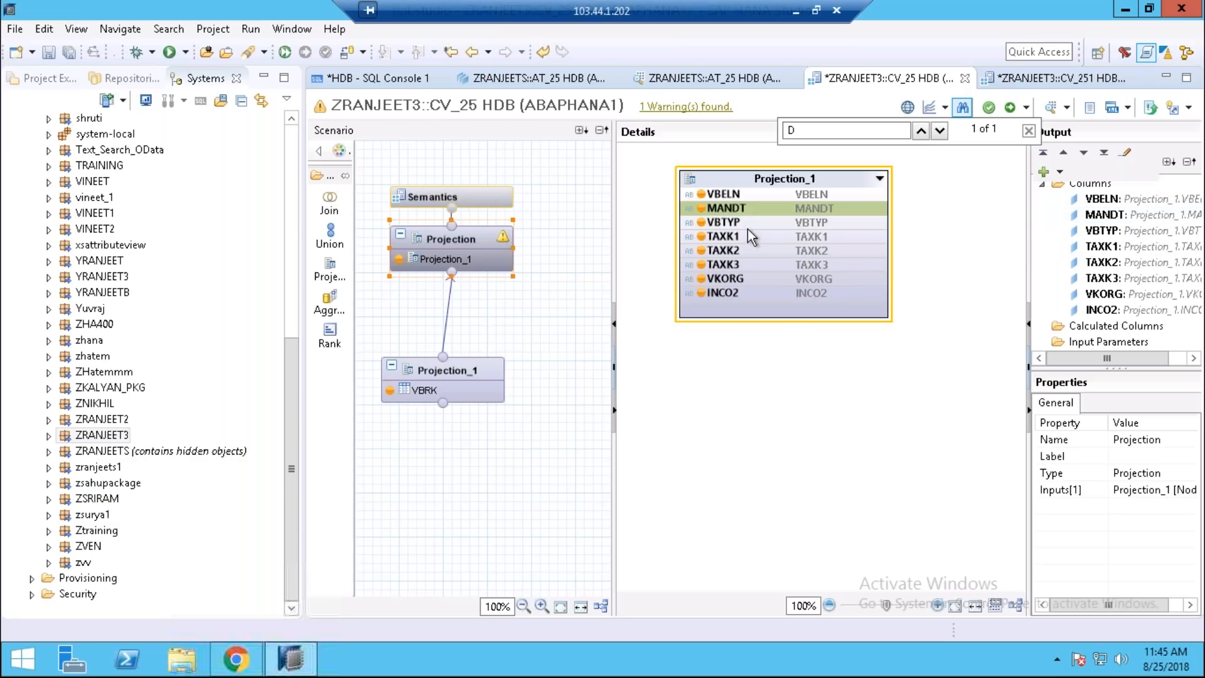
Mark VBELN and MANDT as key columns in the Semantics node of CV_25
left_click(475, 204)
left_click(654, 271)
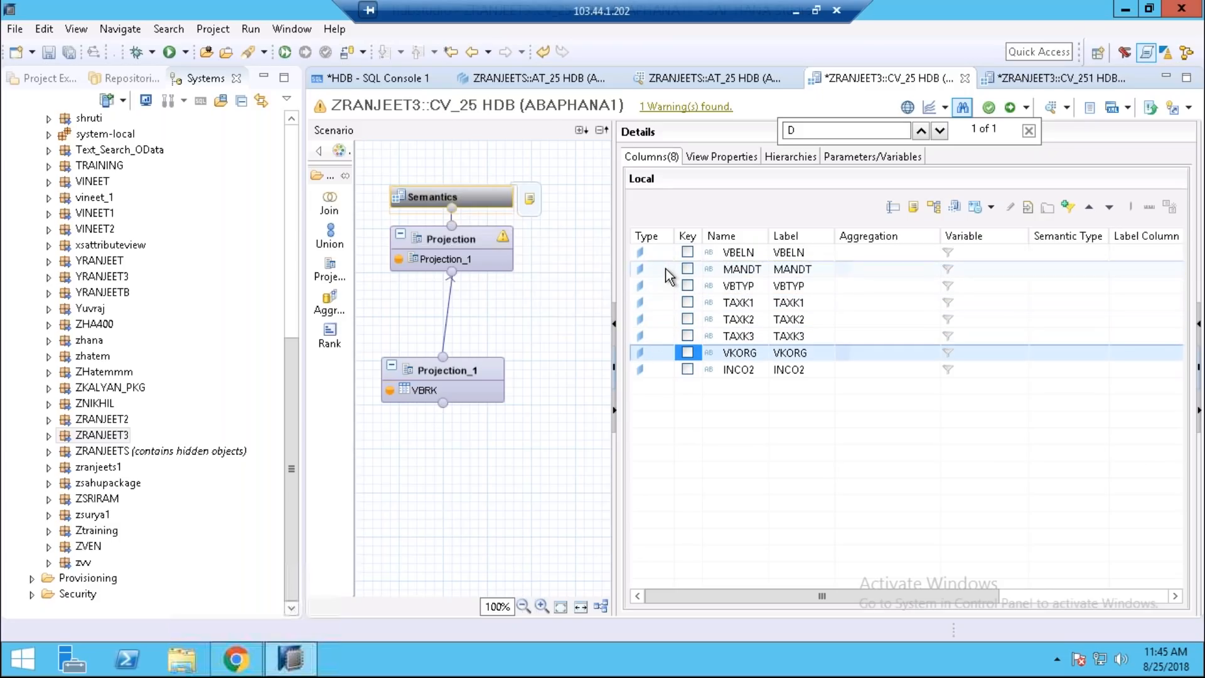
left_click(666, 269)
left_click(661, 372)
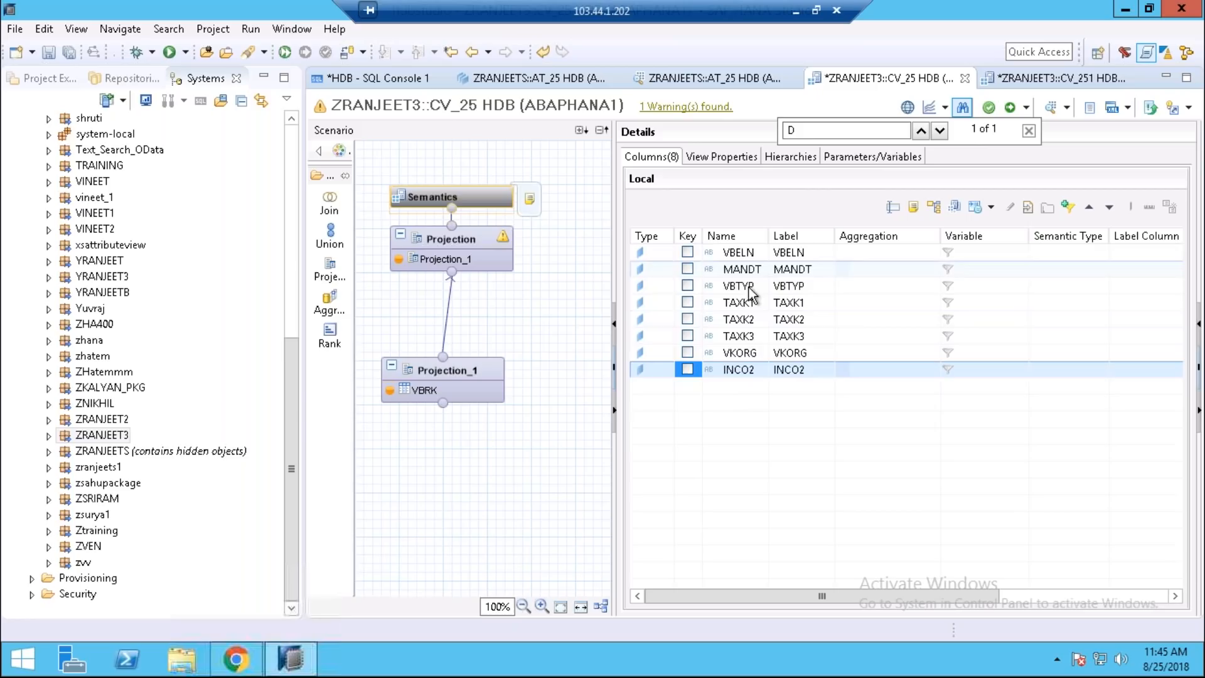
left_click(688, 252)
left_click(687, 269)
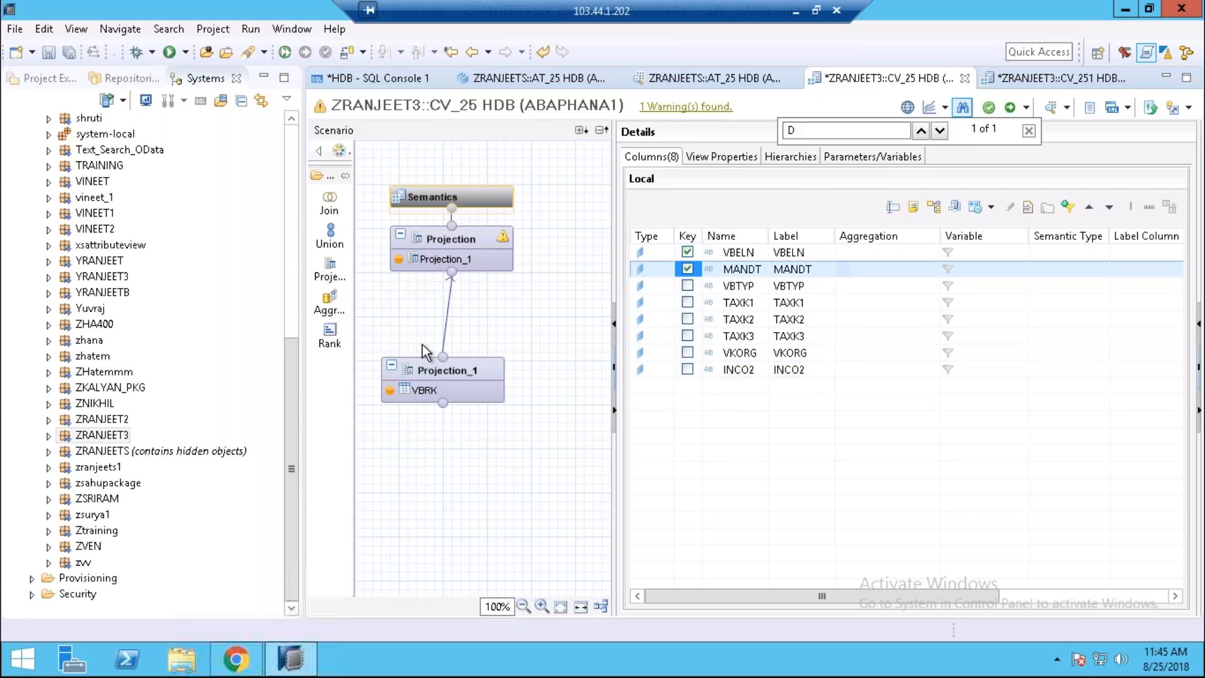
Save and activate calculation view CV_25, then close the job log
left_click(465, 195)
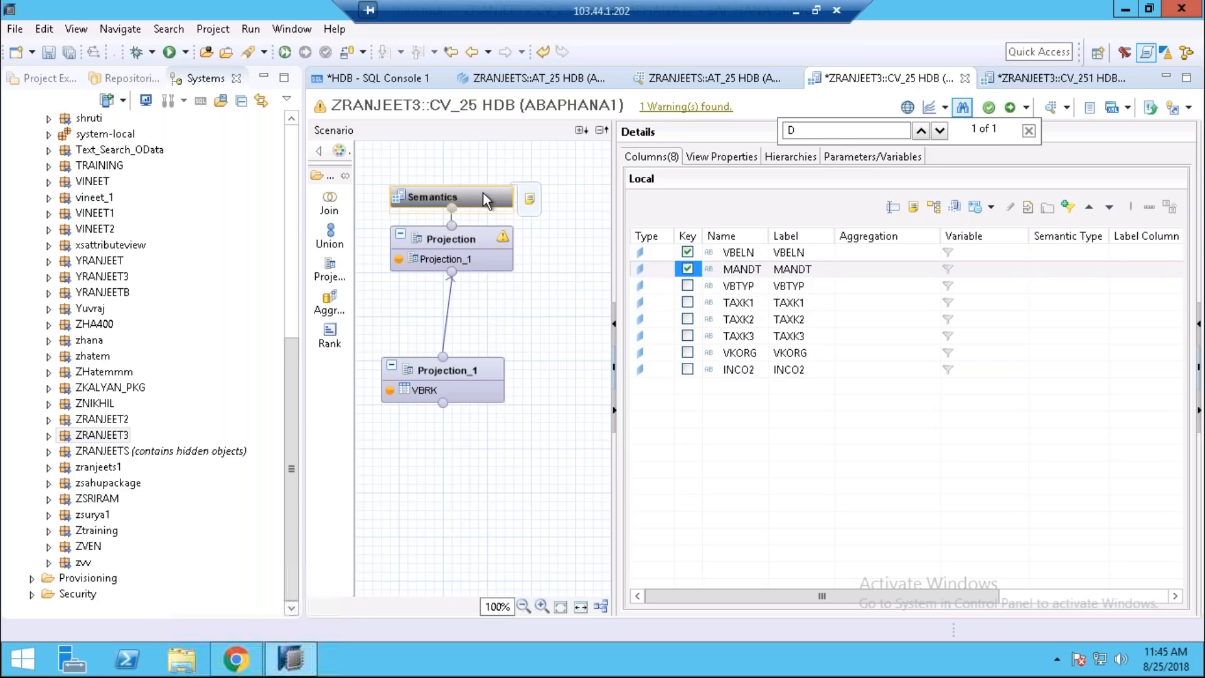
left_click(1012, 109)
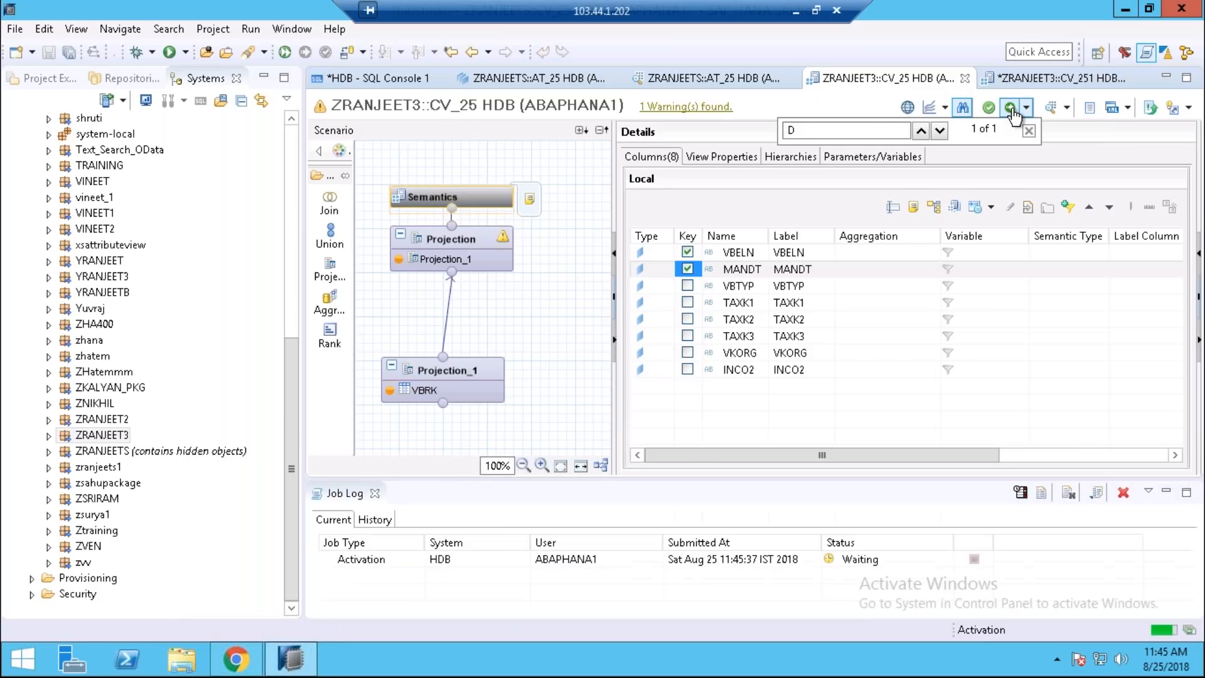
left_click(376, 495)
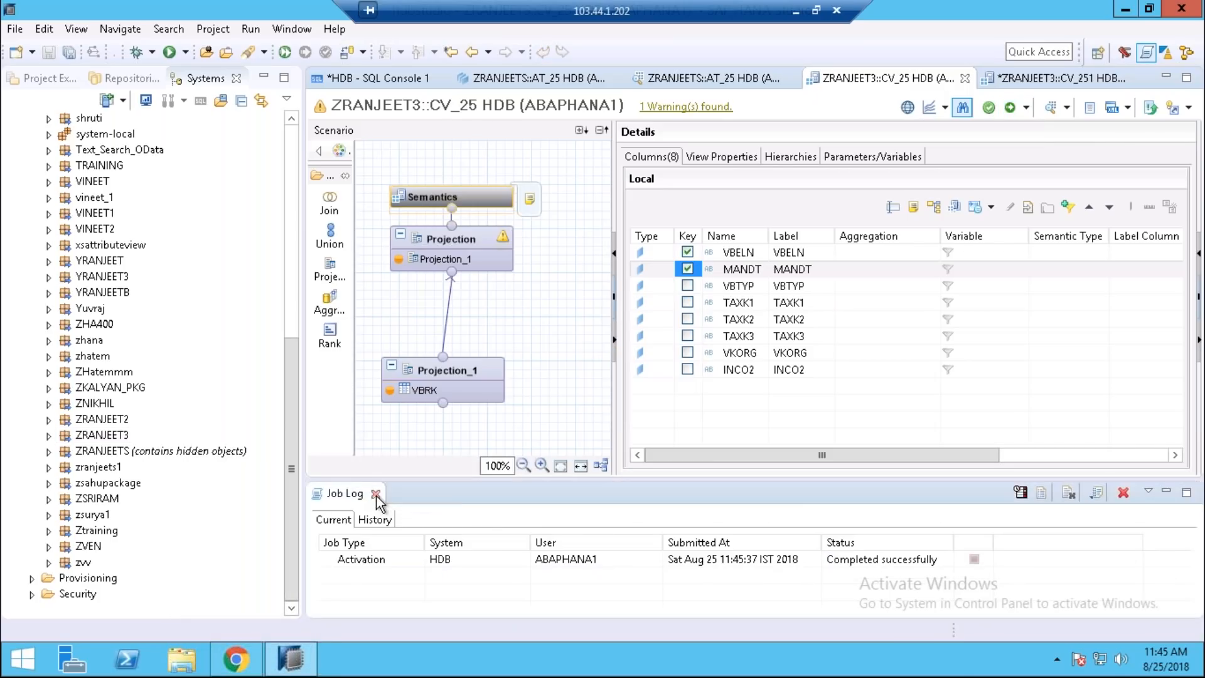
left_click(375, 494)
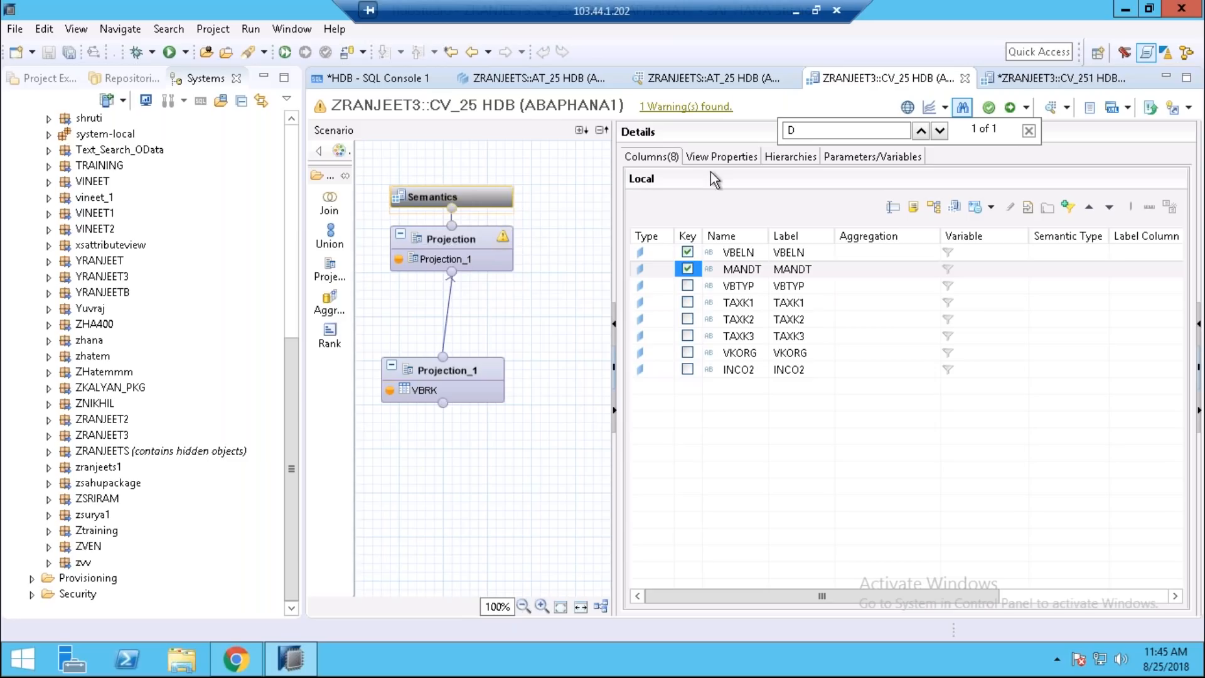
Preview the raw data of CV_25 and close the preview
left_click(1053, 116)
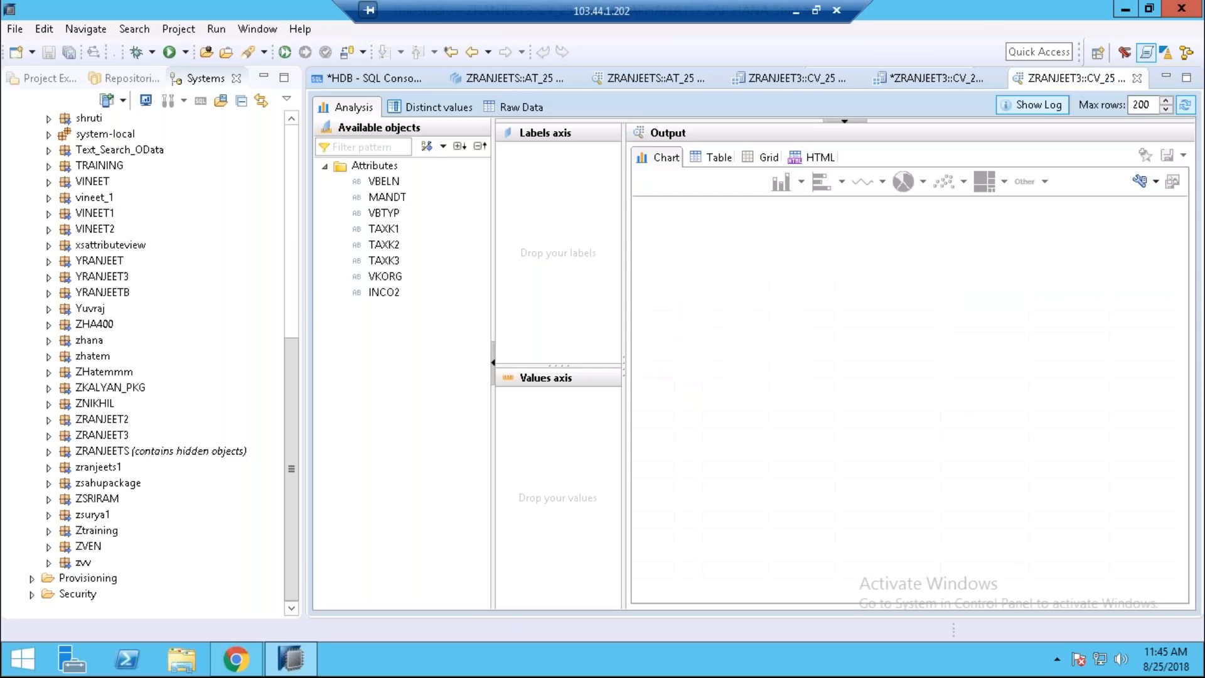
left_click(512, 109)
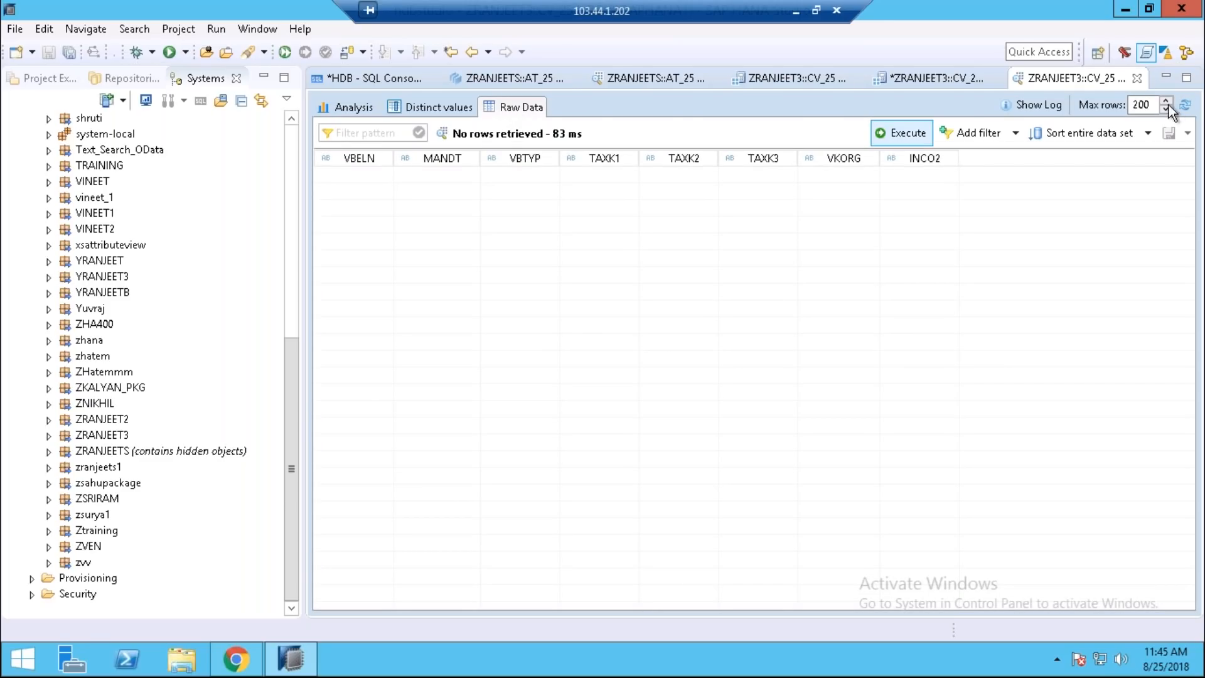
left_click(1139, 76)
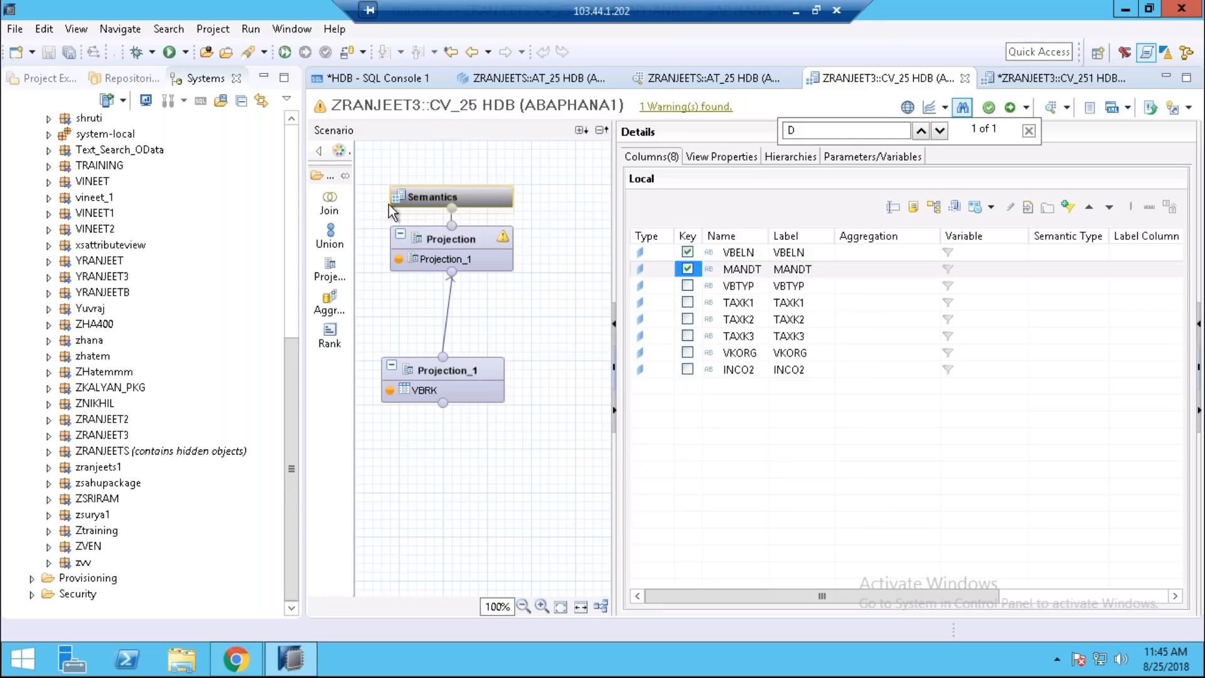
Remove the Union_1 node from calculation view CV_251
left_click(1017, 82)
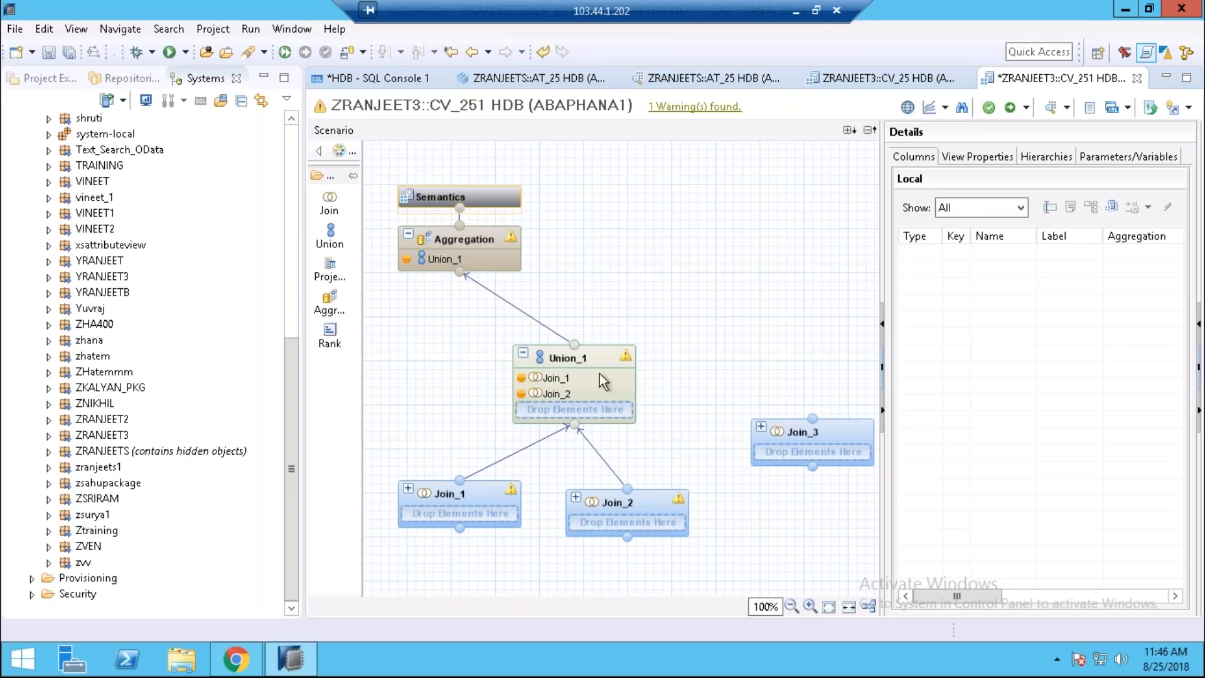
right_click(556, 359)
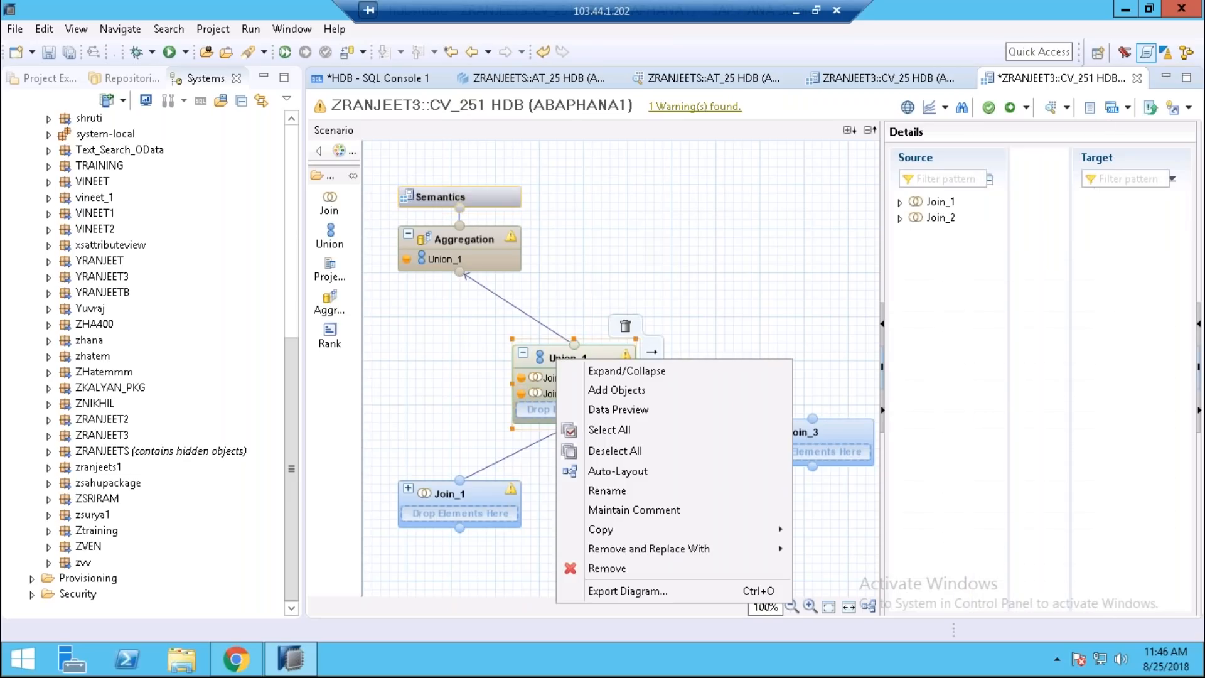
left_click(606, 568)
left_click(702, 334)
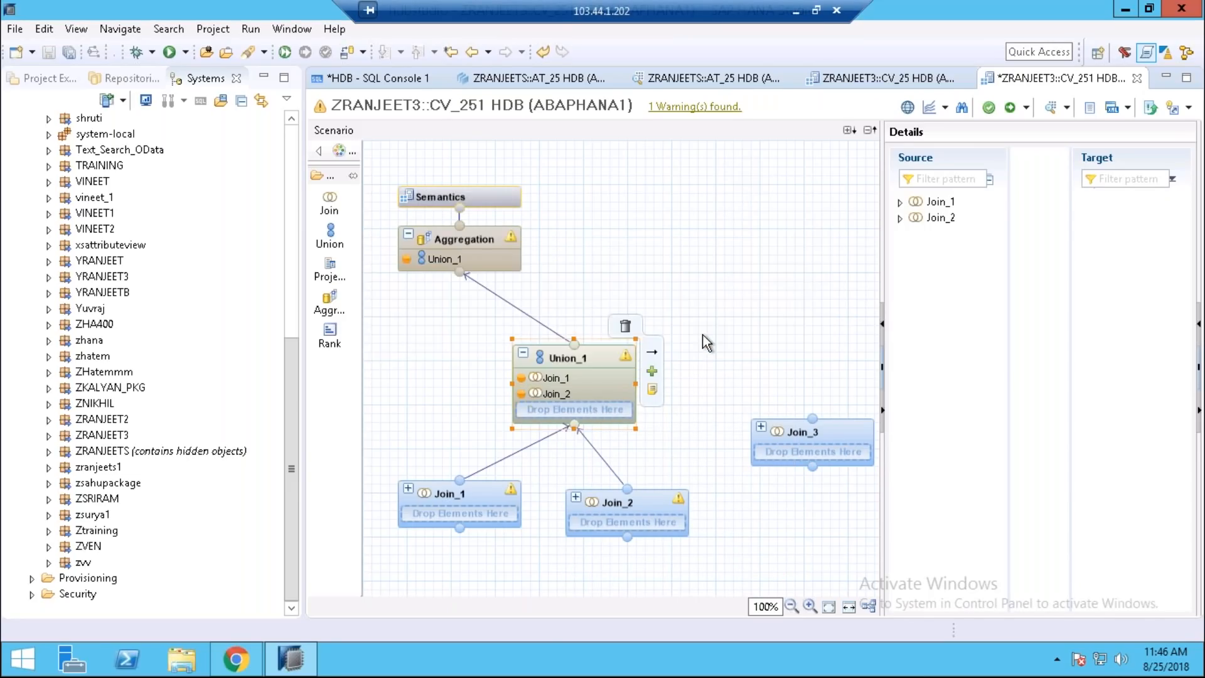
Remove the Join_1 and Join_2 nodes from the CV_251 scenario
left_click(477, 489)
right_click(476, 502)
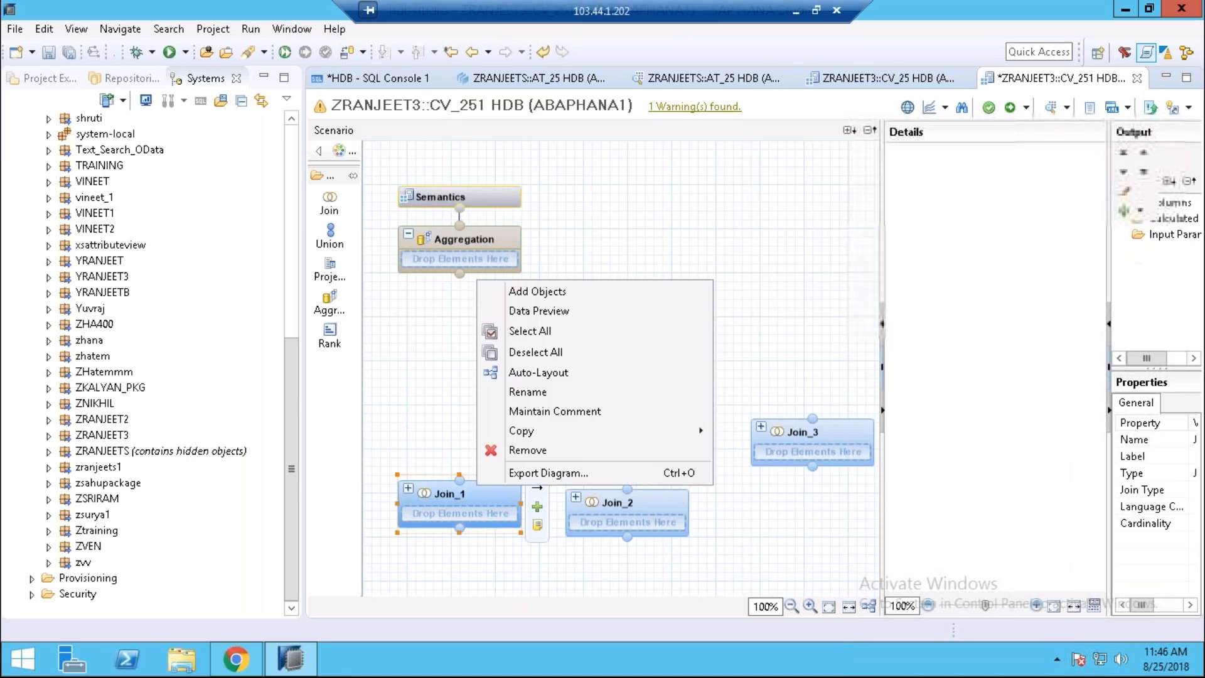
left_click(540, 455)
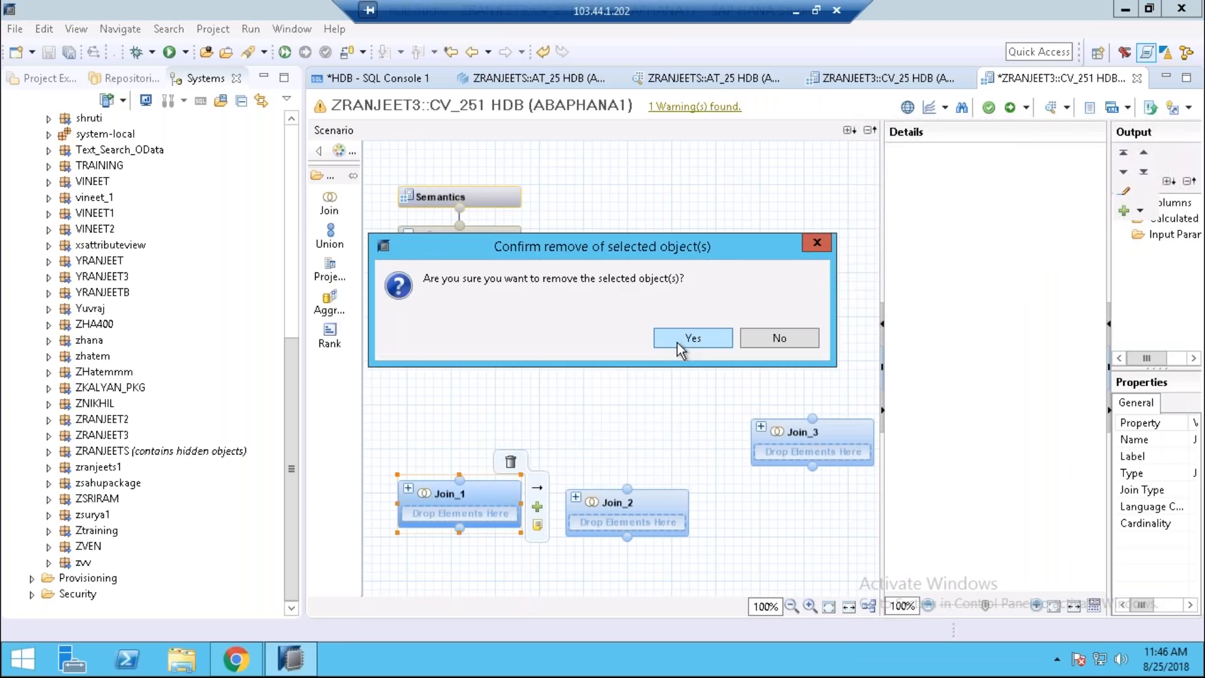
left_click(684, 338)
left_click_drag(603, 512, 473, 410)
right_click(503, 396)
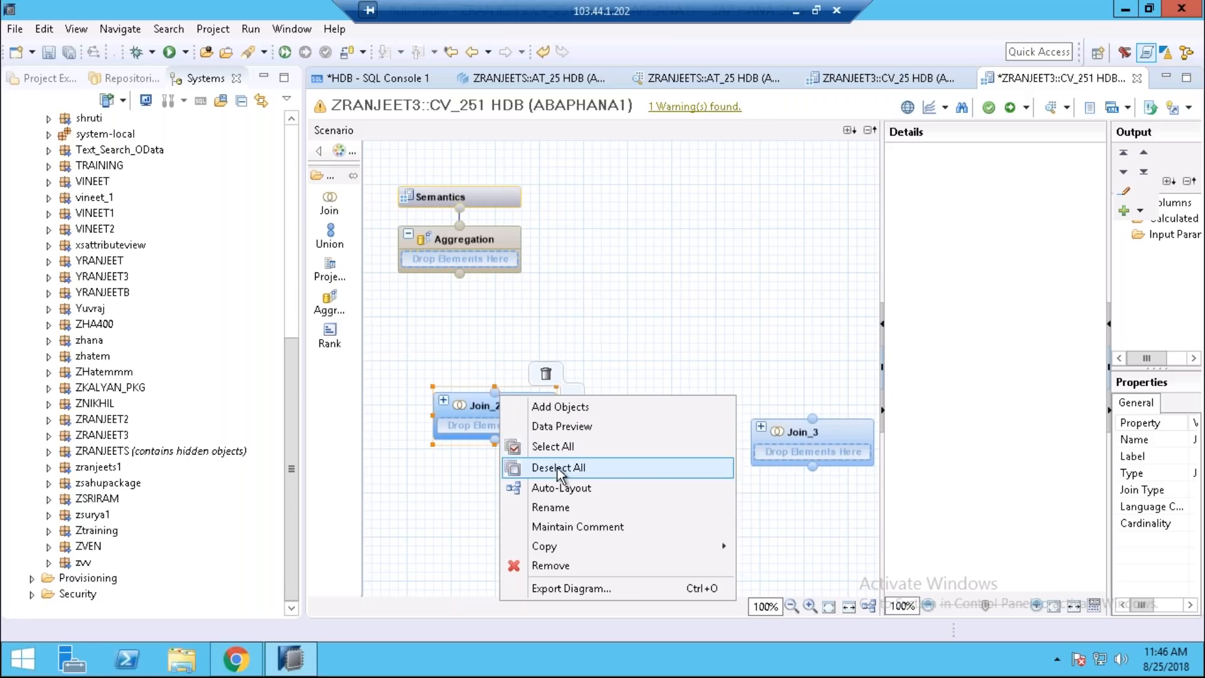
left_click(557, 567)
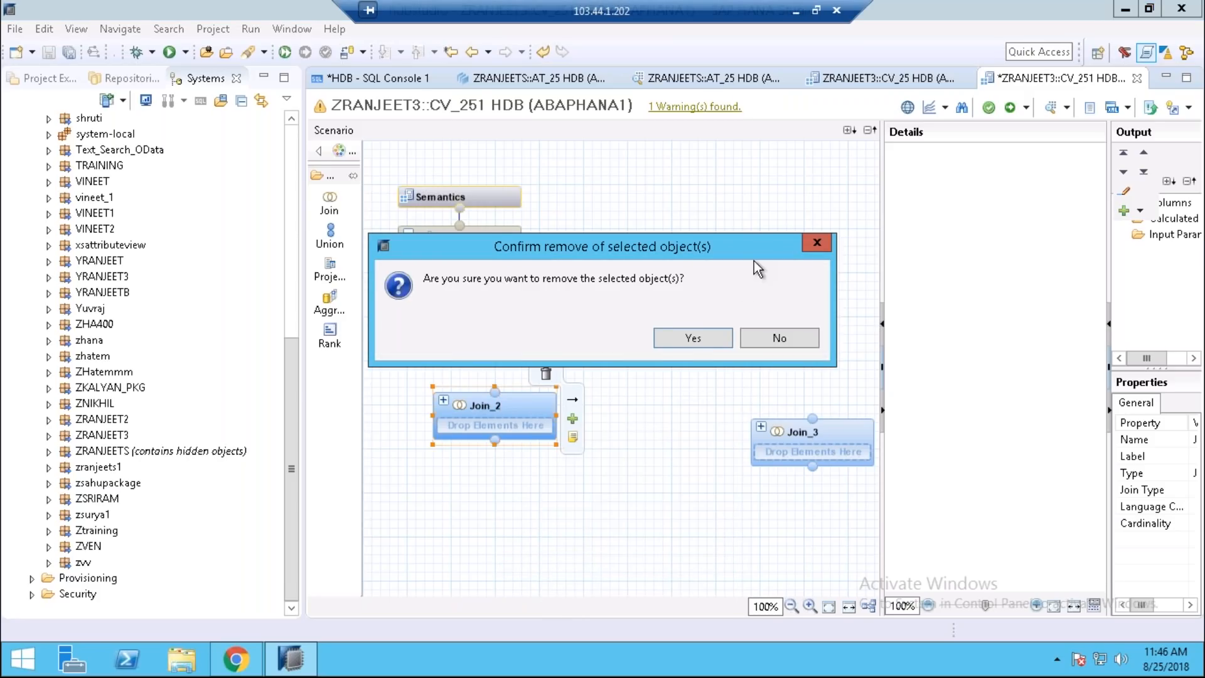
left_click(697, 332)
Remove the remaining Join_3 node from the CV_251 scenario
left_click(782, 435)
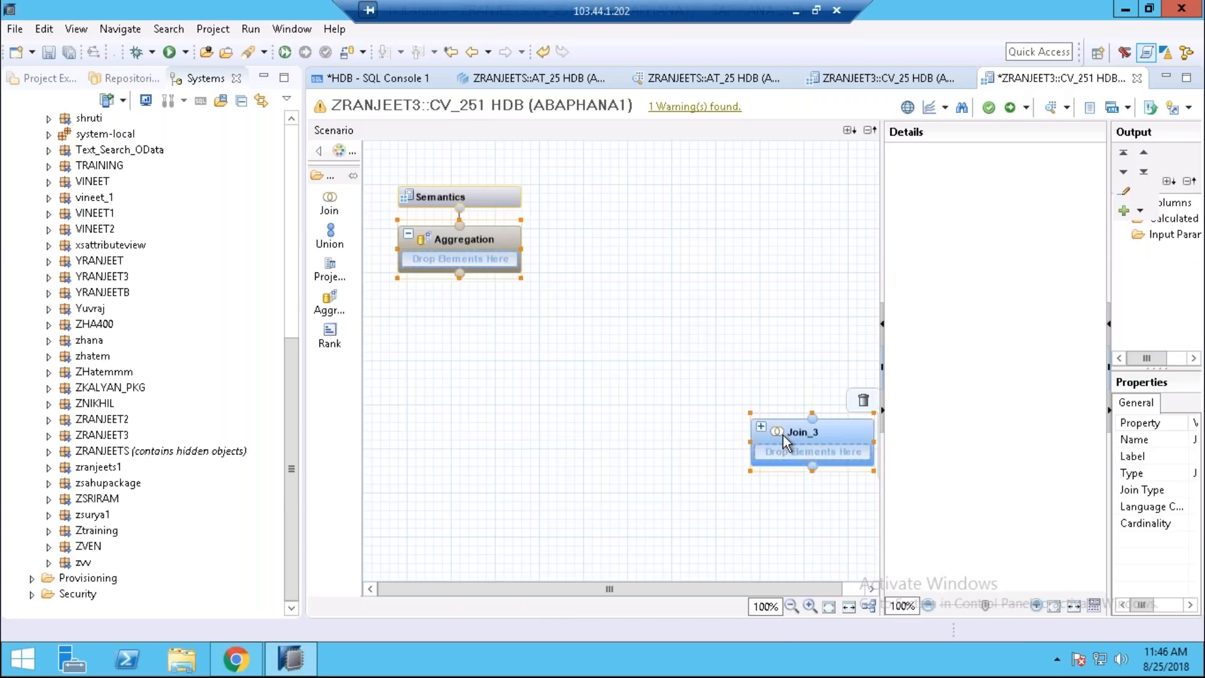
right_click(782, 435)
left_click(831, 606)
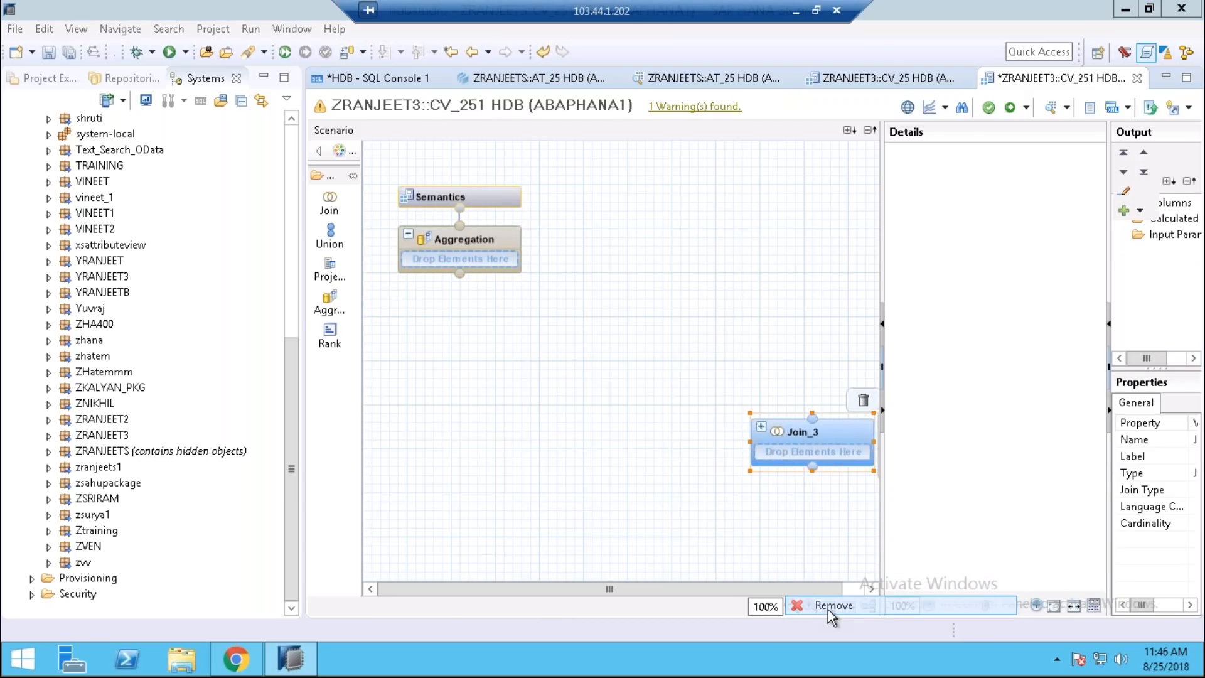
left_click(687, 337)
Add a Projection node below Aggregation in CV_251 with the VBAK table from SAPABAP1 as its data source
left_click(447, 239)
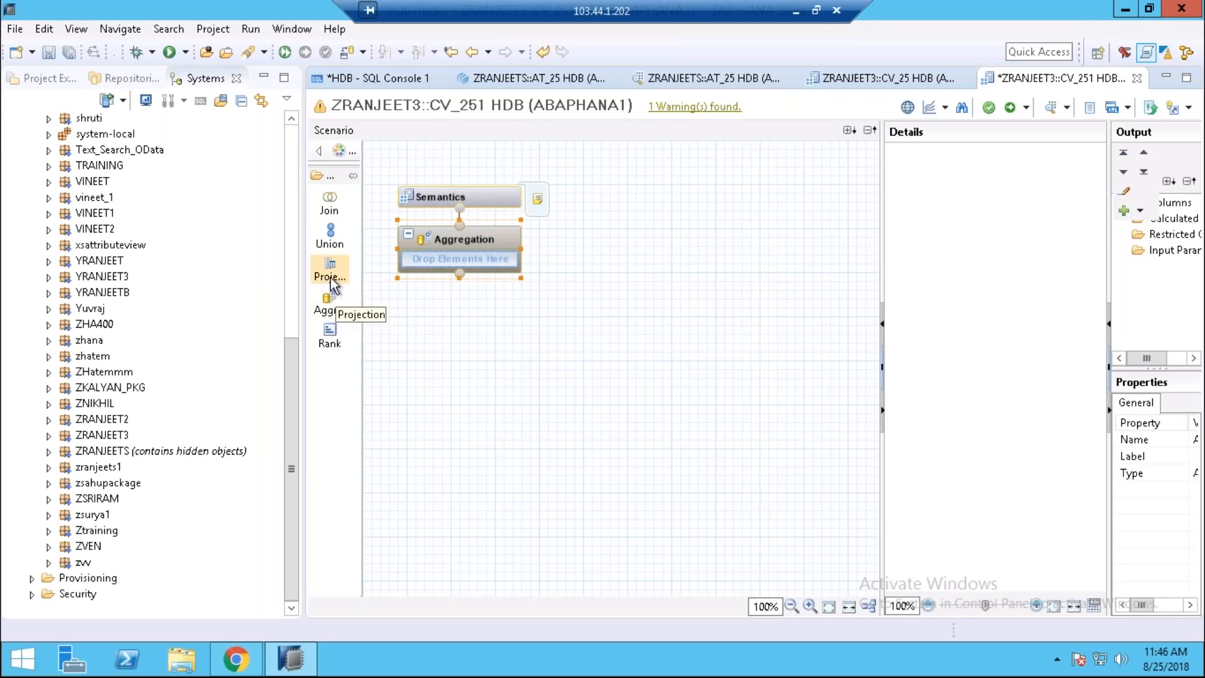
left_click_drag(329, 271, 451, 389)
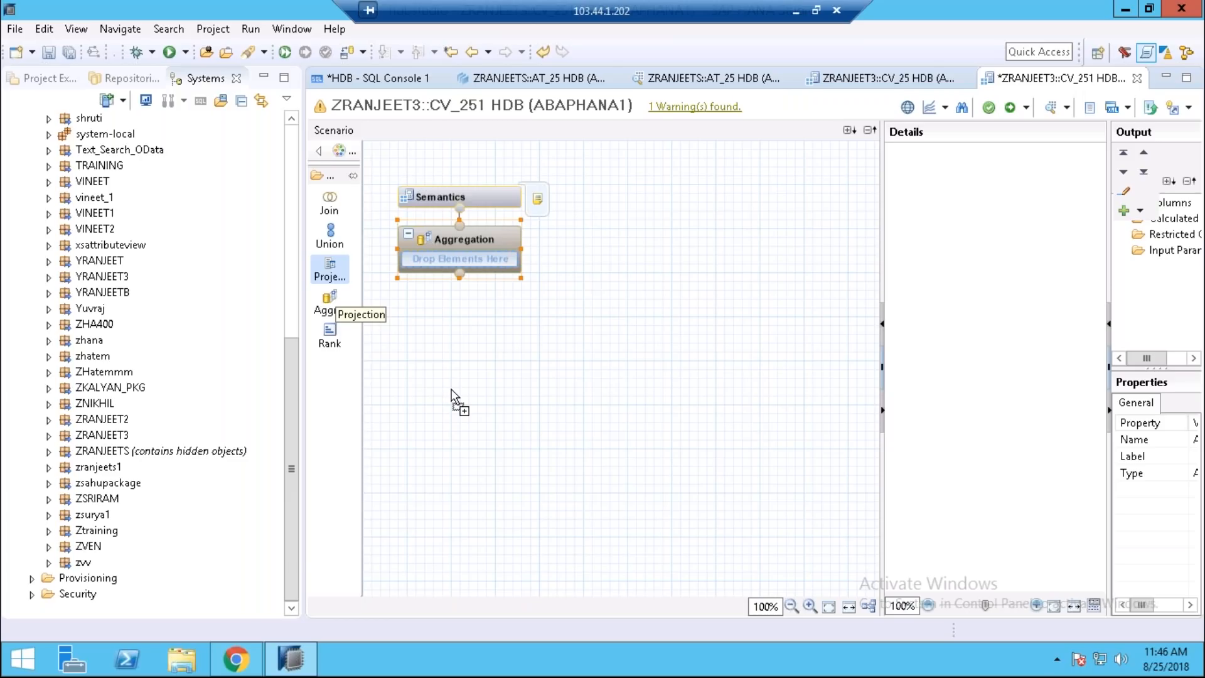
left_click(452, 395)
key("Return")
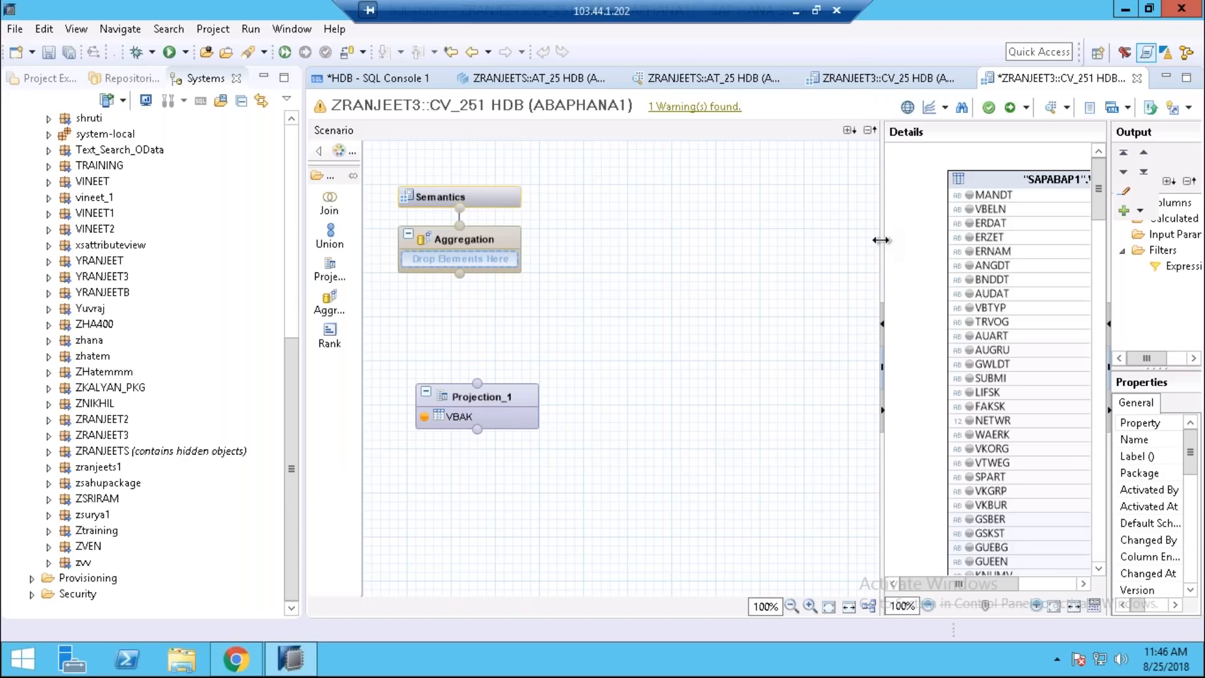
Add the VBELN and NETWR columns of VBAK to the output of Projection_1
left_click_drag(881, 240, 793, 240)
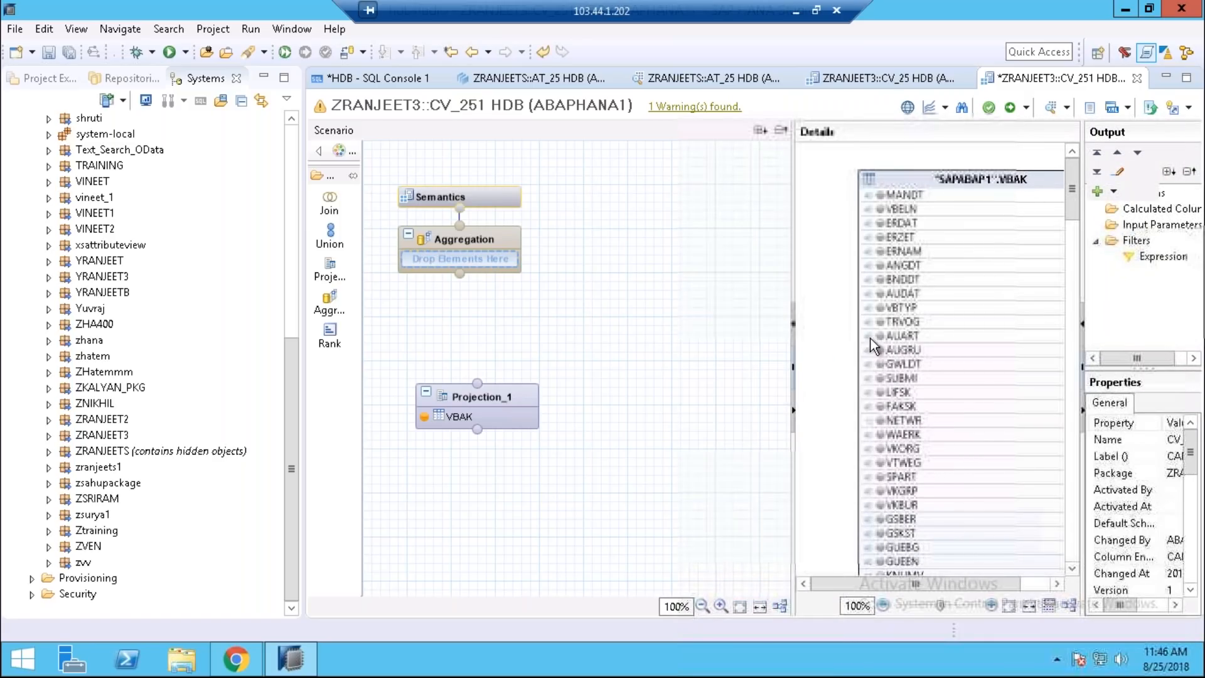
left_click(882, 210)
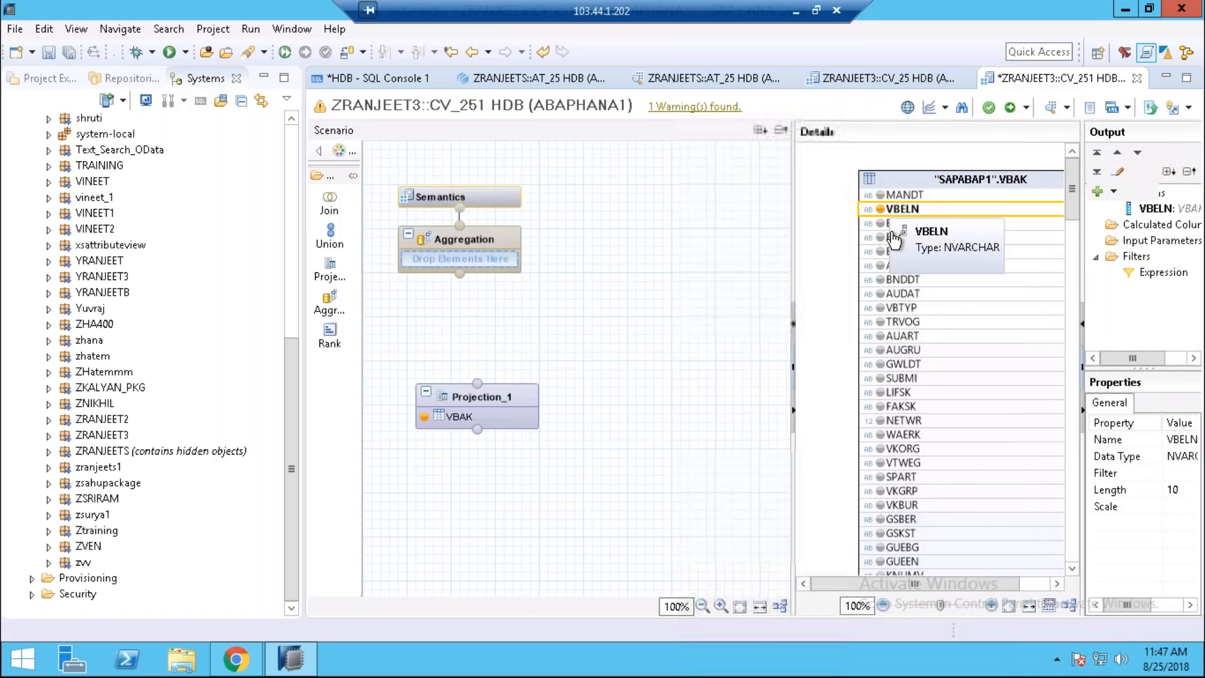
left_click(880, 422)
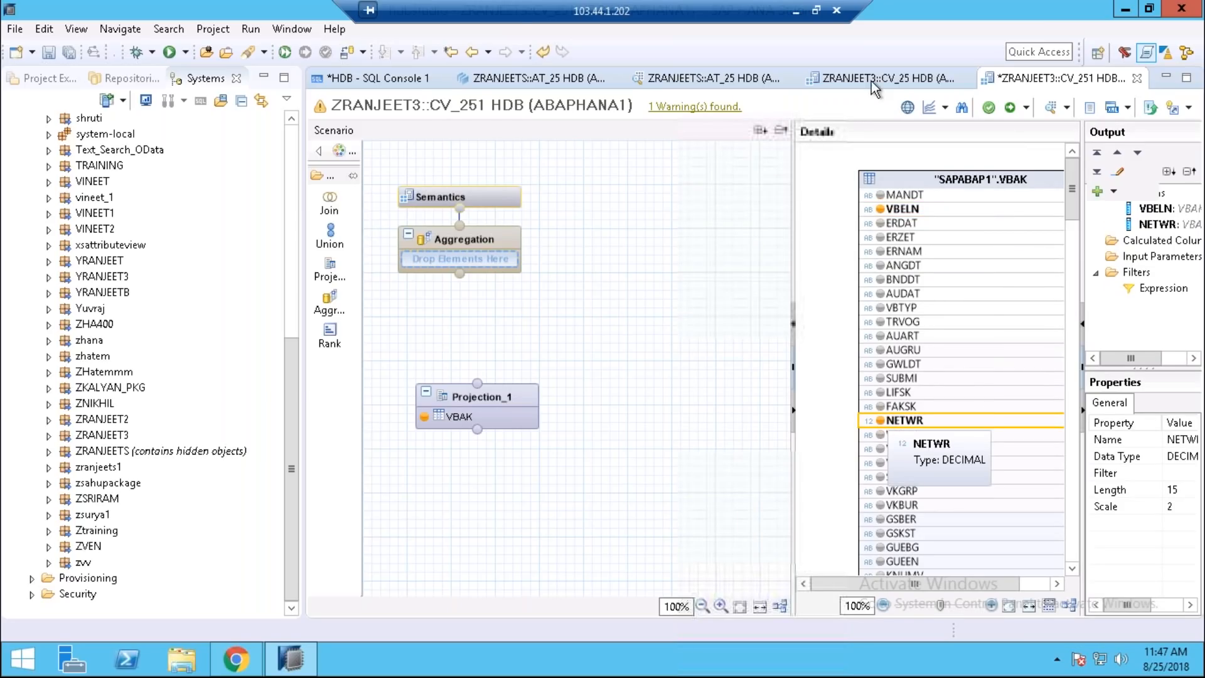
Connect Projection_1 to the Aggregation node and add all of its columns to the Aggregation output
left_click_drag(477, 381, 470, 255)
left_click(472, 259)
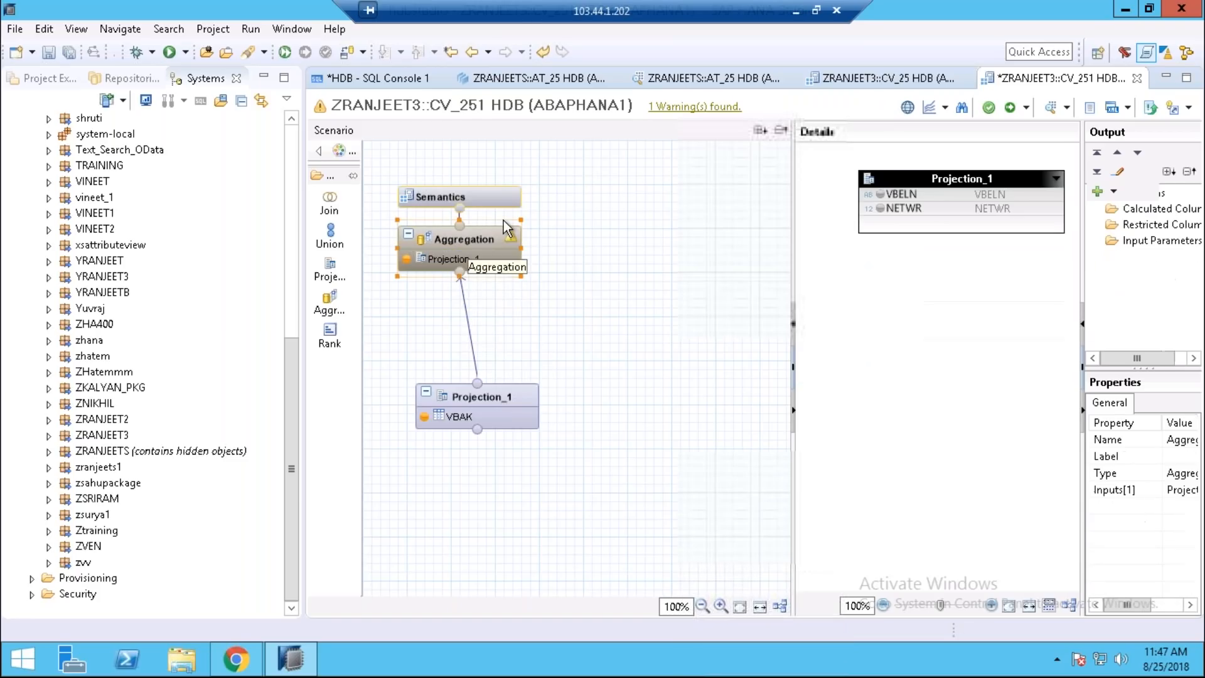
right_click(906, 174)
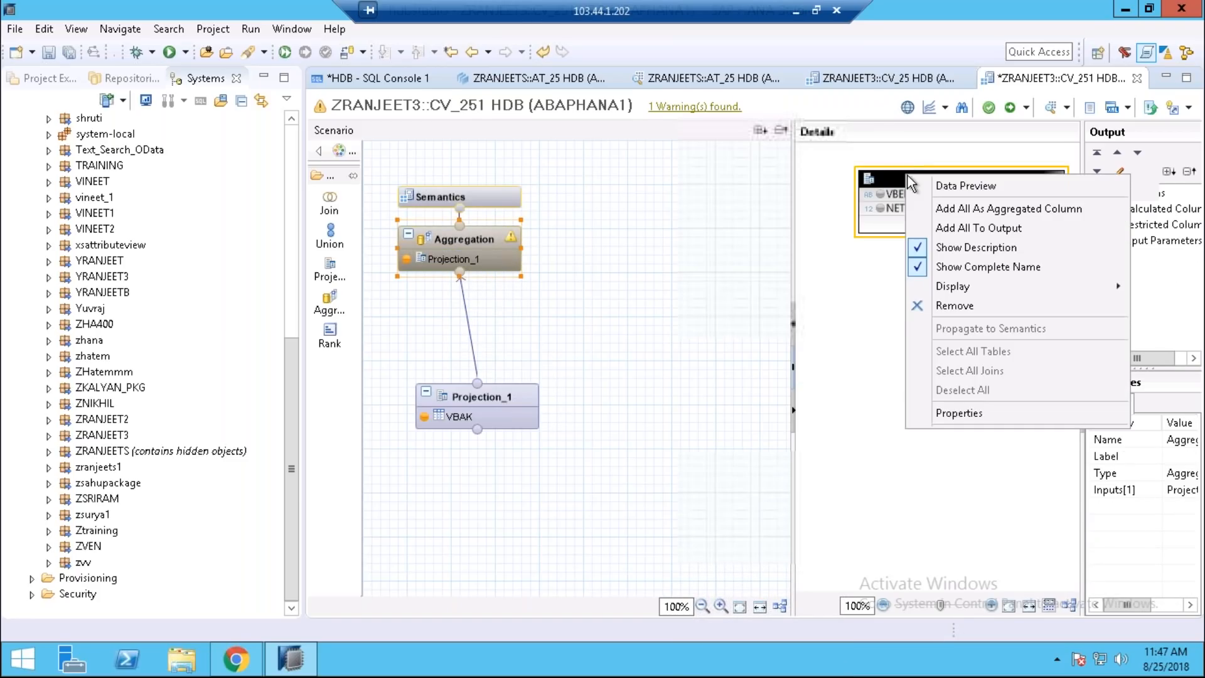
left_click(958, 228)
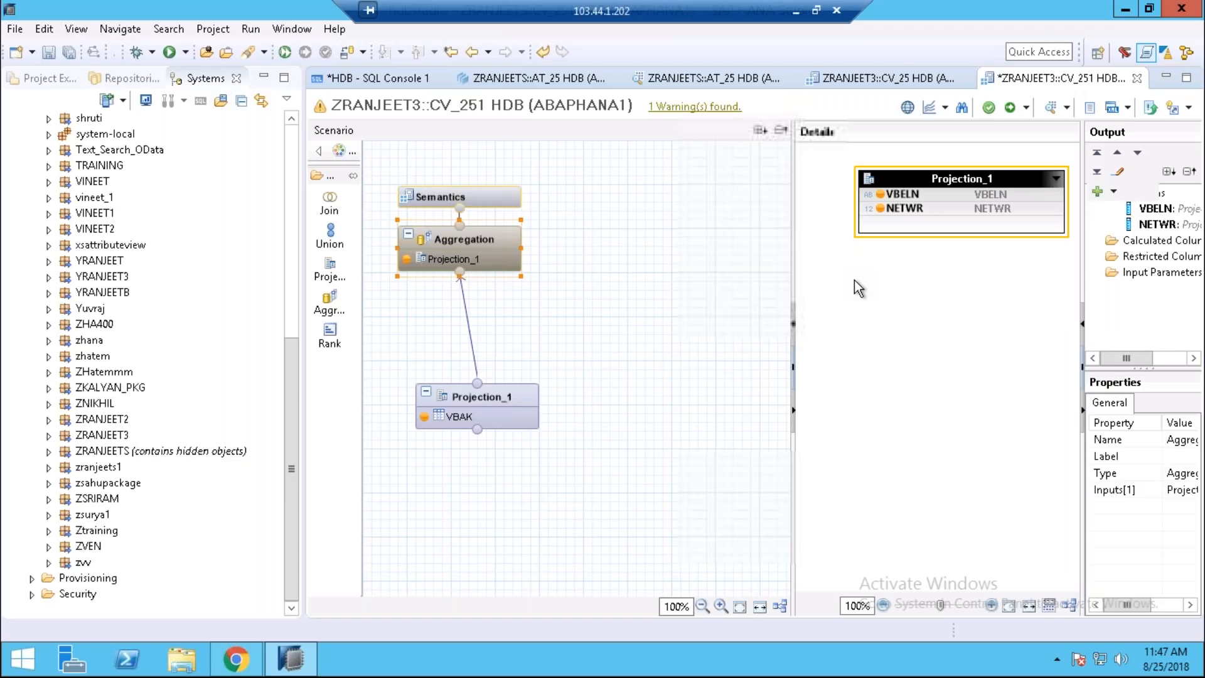
In the Semantics node, set the column type of VBELN to Attribute and NETWR to Measure
left_click(464, 196)
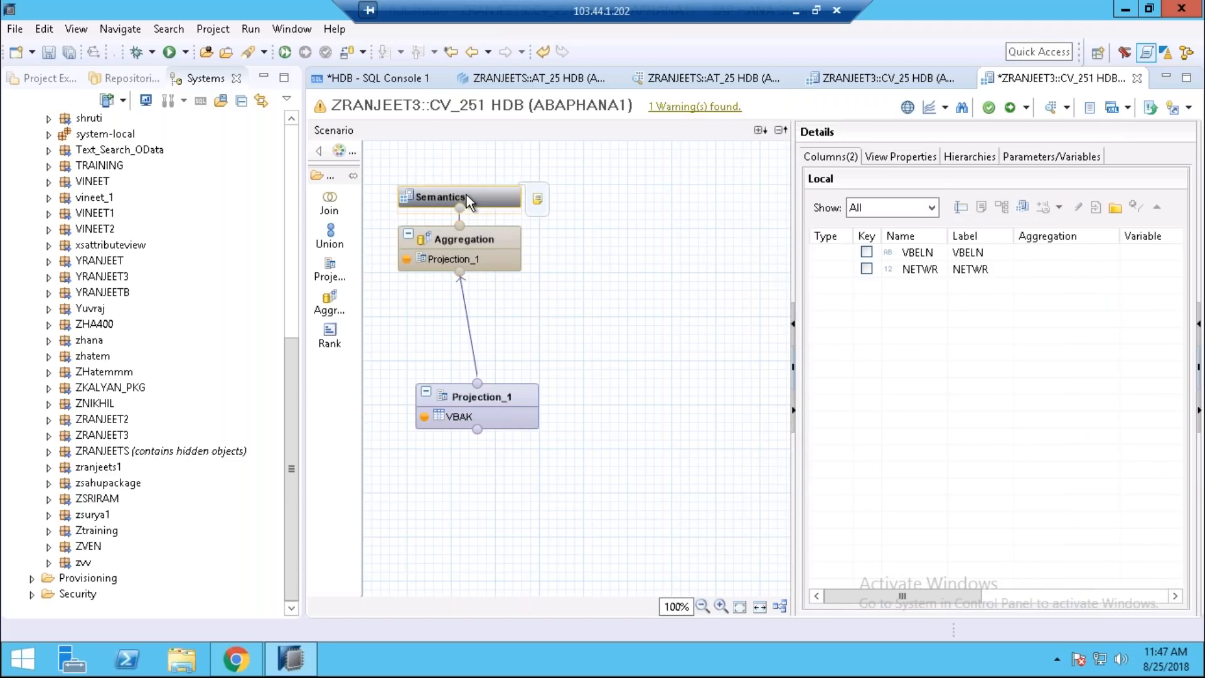
left_click(834, 254)
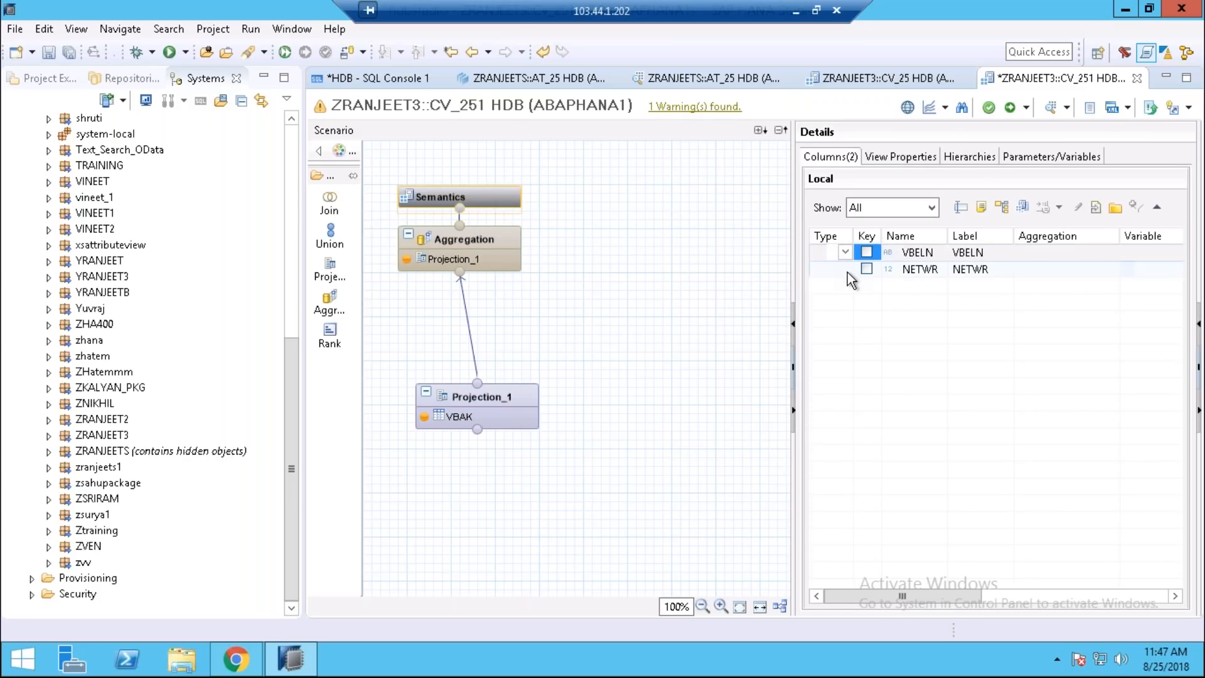
left_click(845, 252)
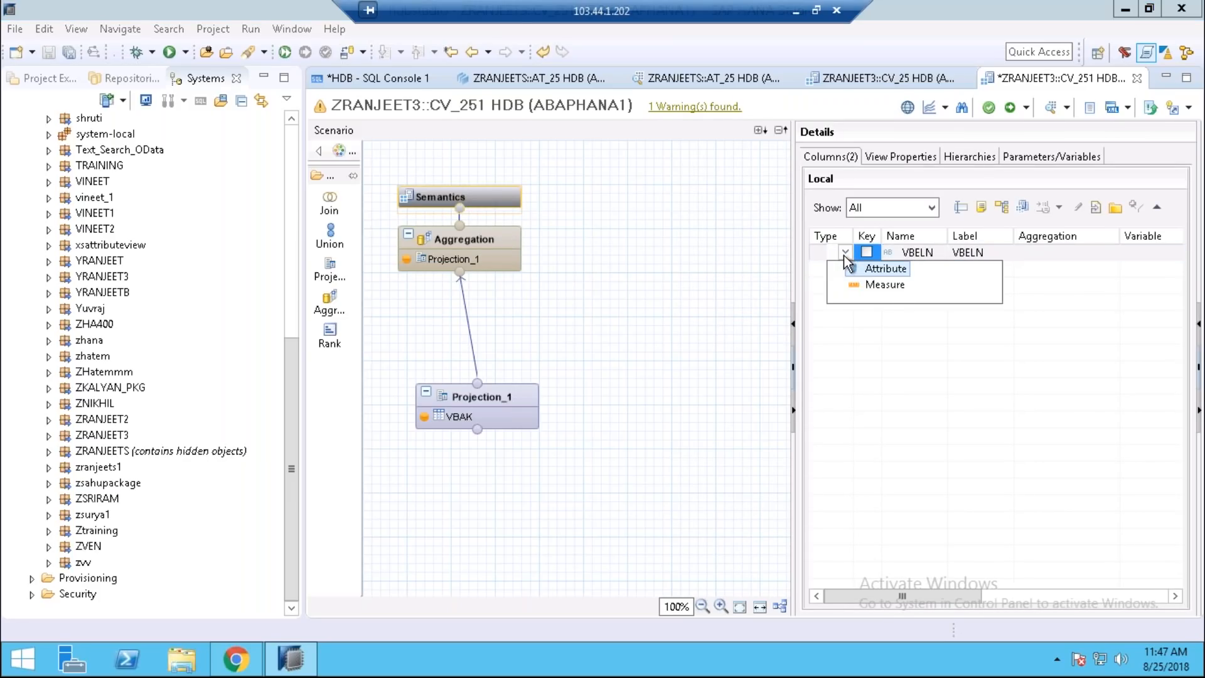
left_click(875, 272)
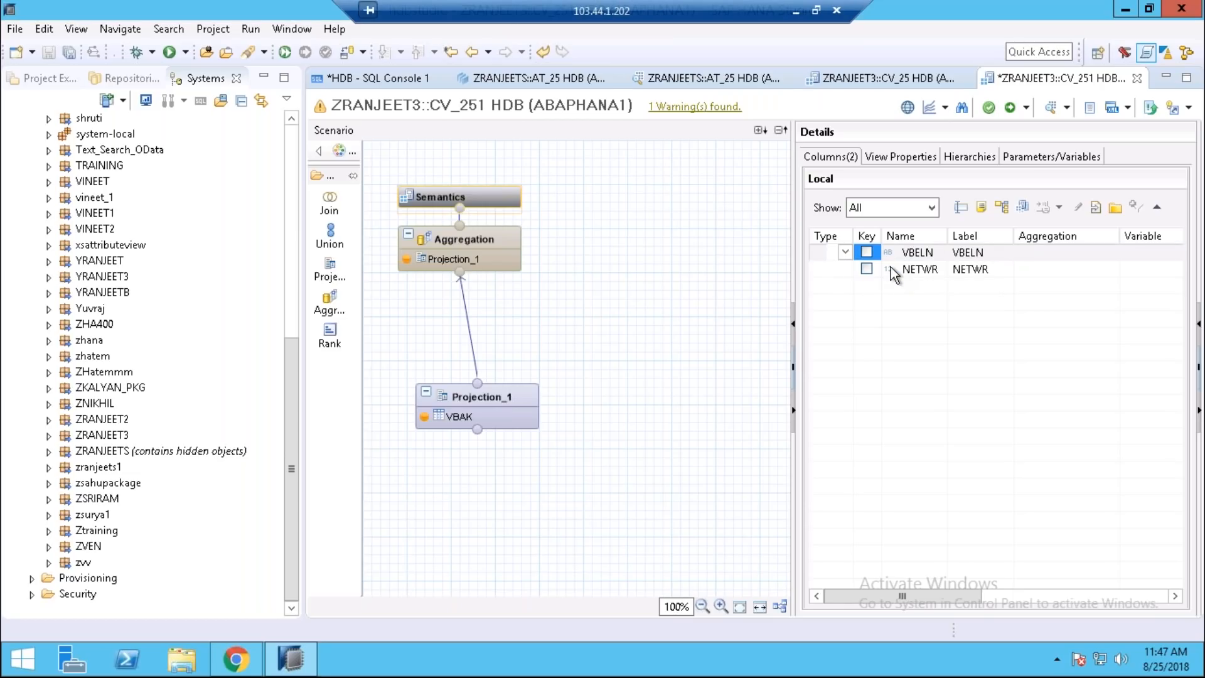
left_click(830, 277)
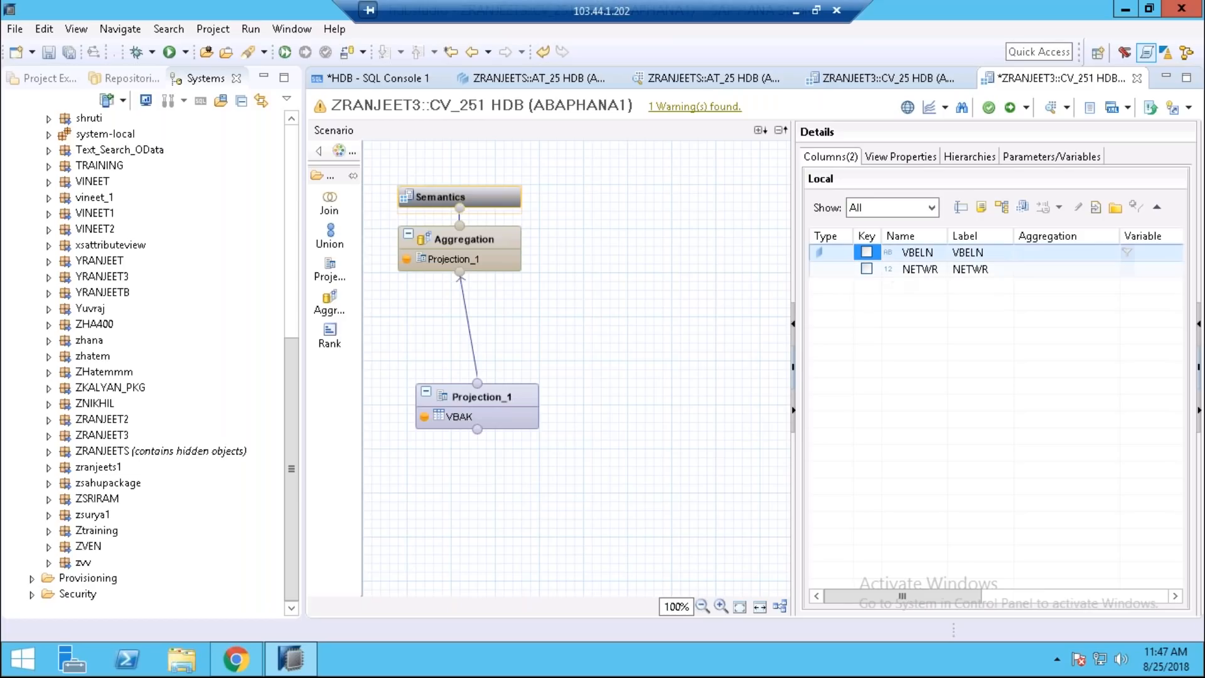
left_click(827, 270)
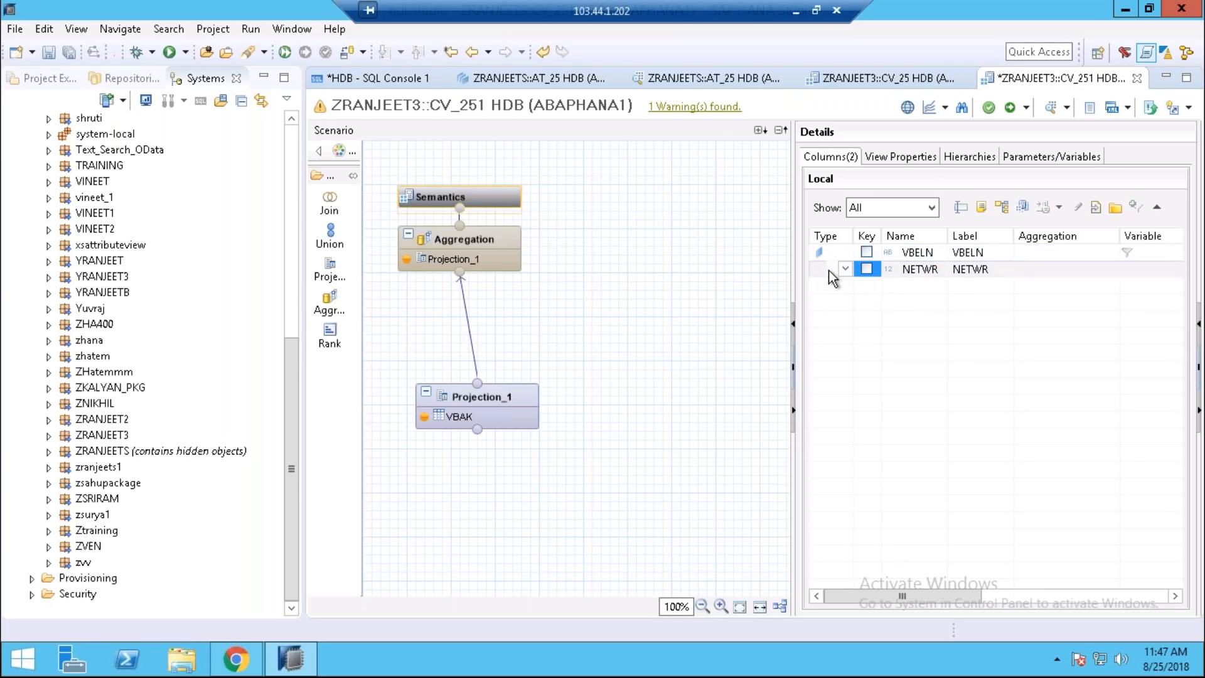
left_click(841, 270)
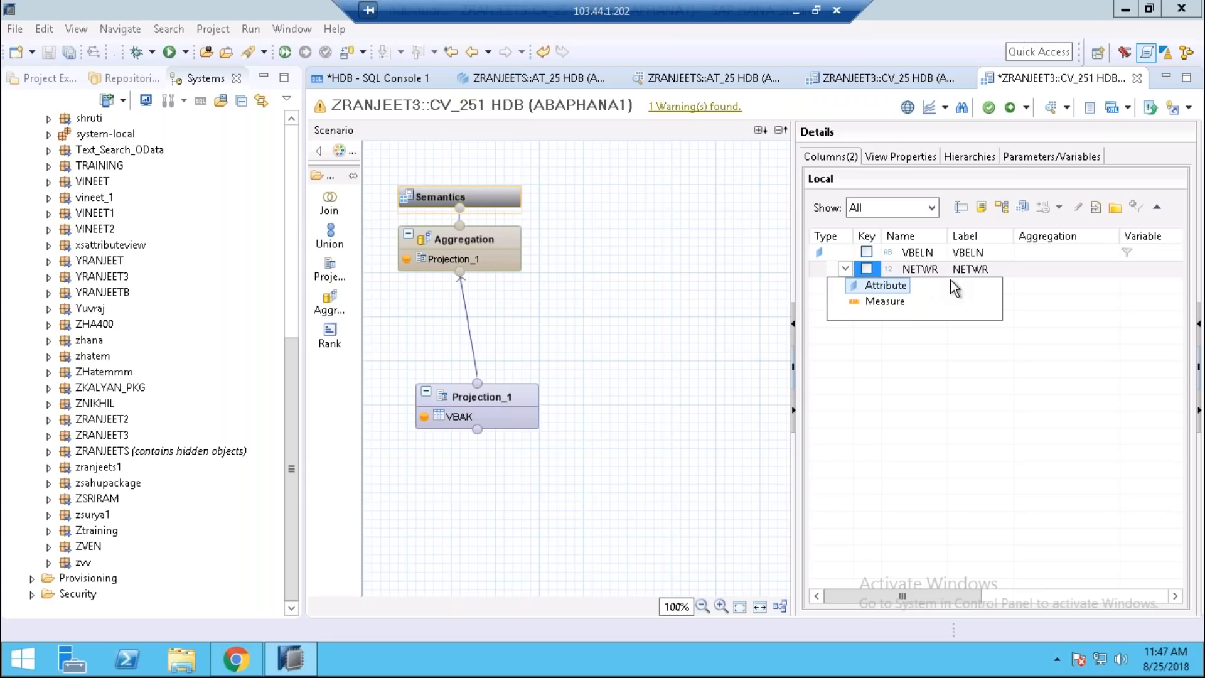
left_click(878, 305)
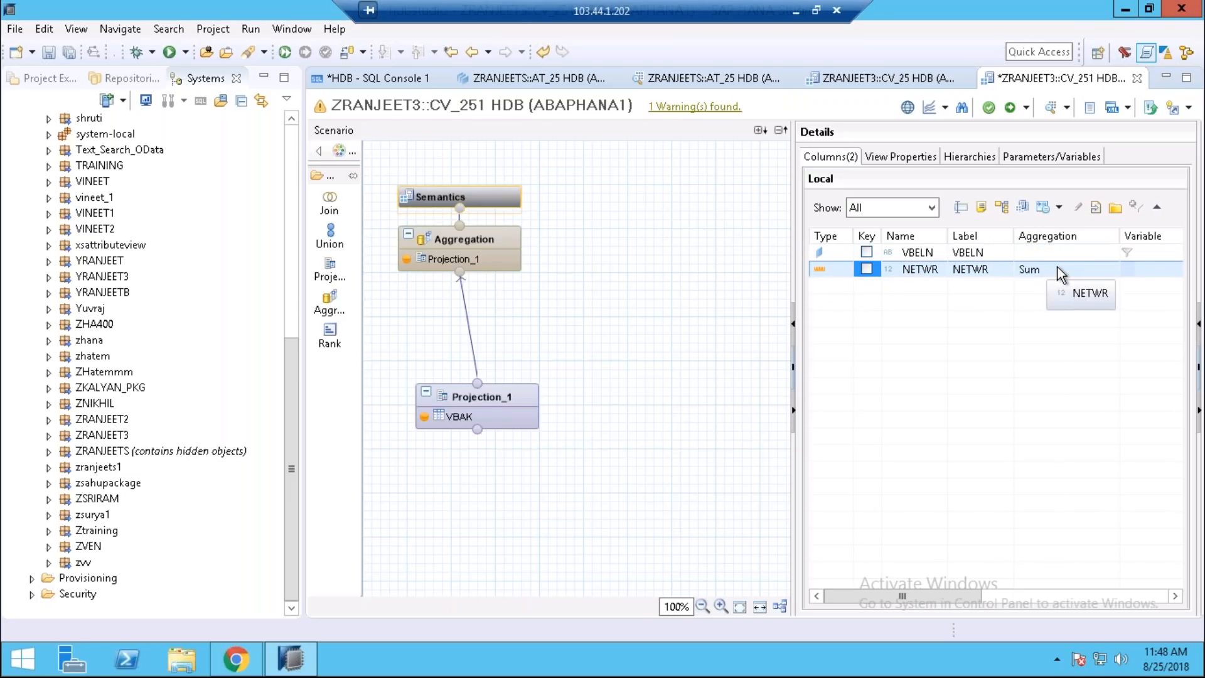
Mark VBELN as the key column in the semantics, then save and activate CV_251
left_click(1059, 268)
left_click(1112, 269)
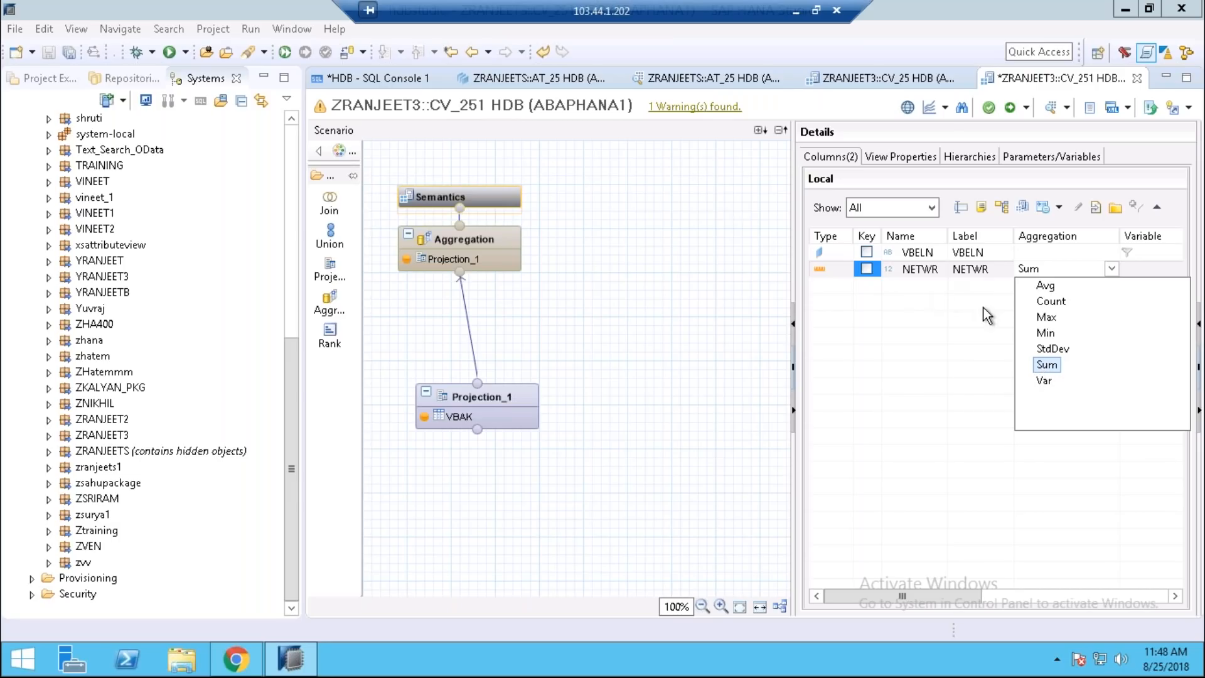
left_click(867, 252)
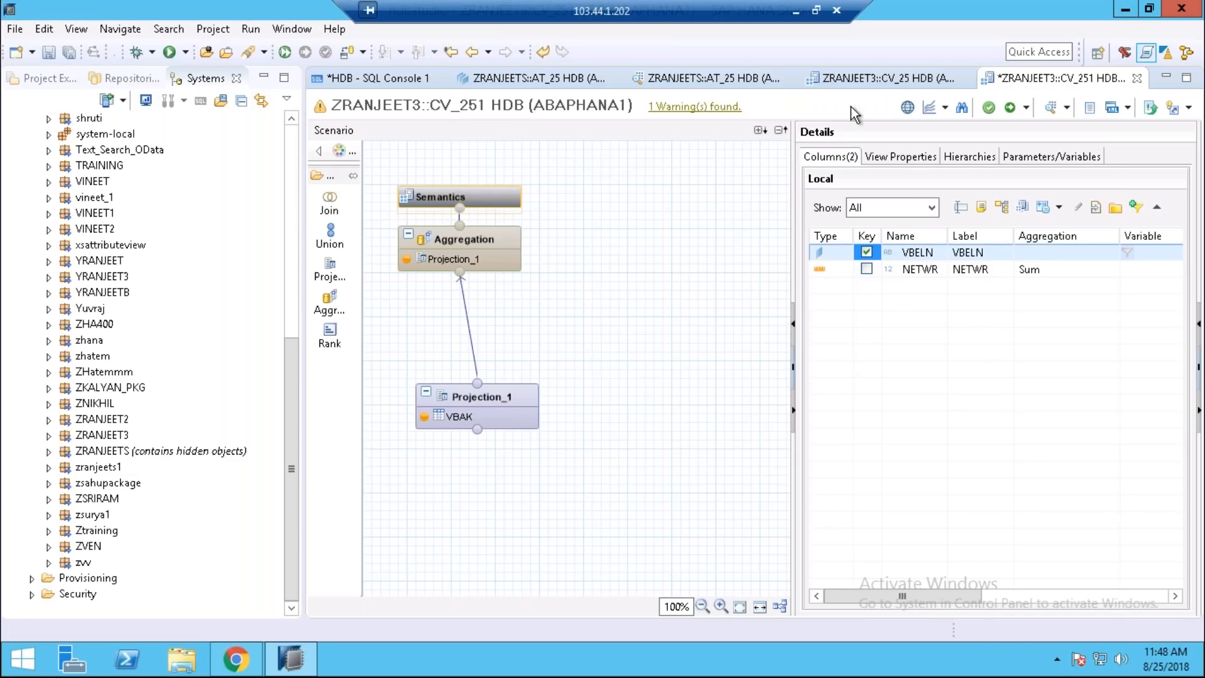
left_click(1010, 109)
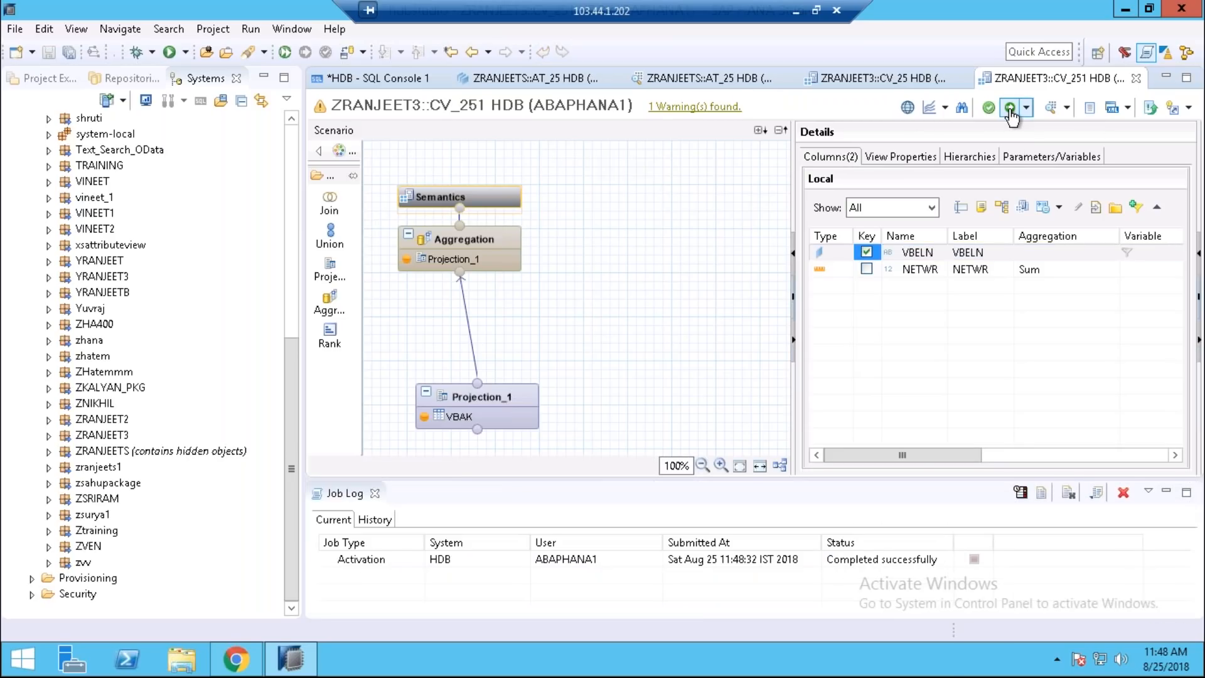
Preview the data of CV_251, check its analysis and distinct values views, then return to the model and close the job log
left_click(1052, 110)
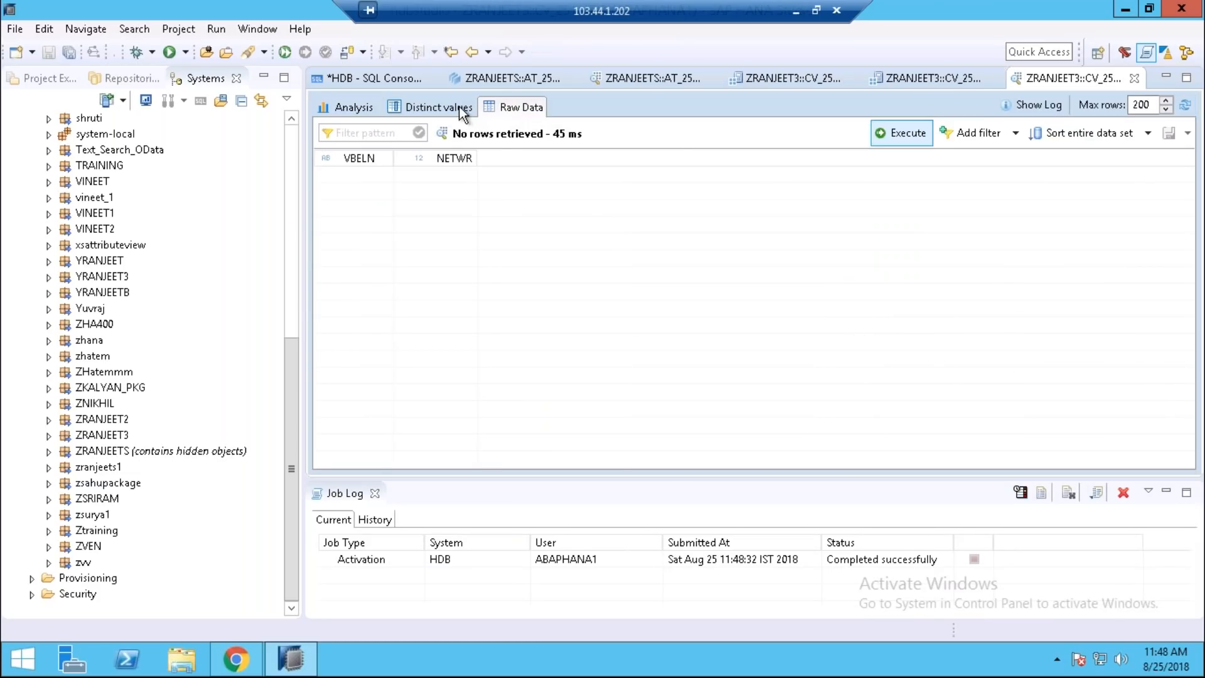
left_click(367, 107)
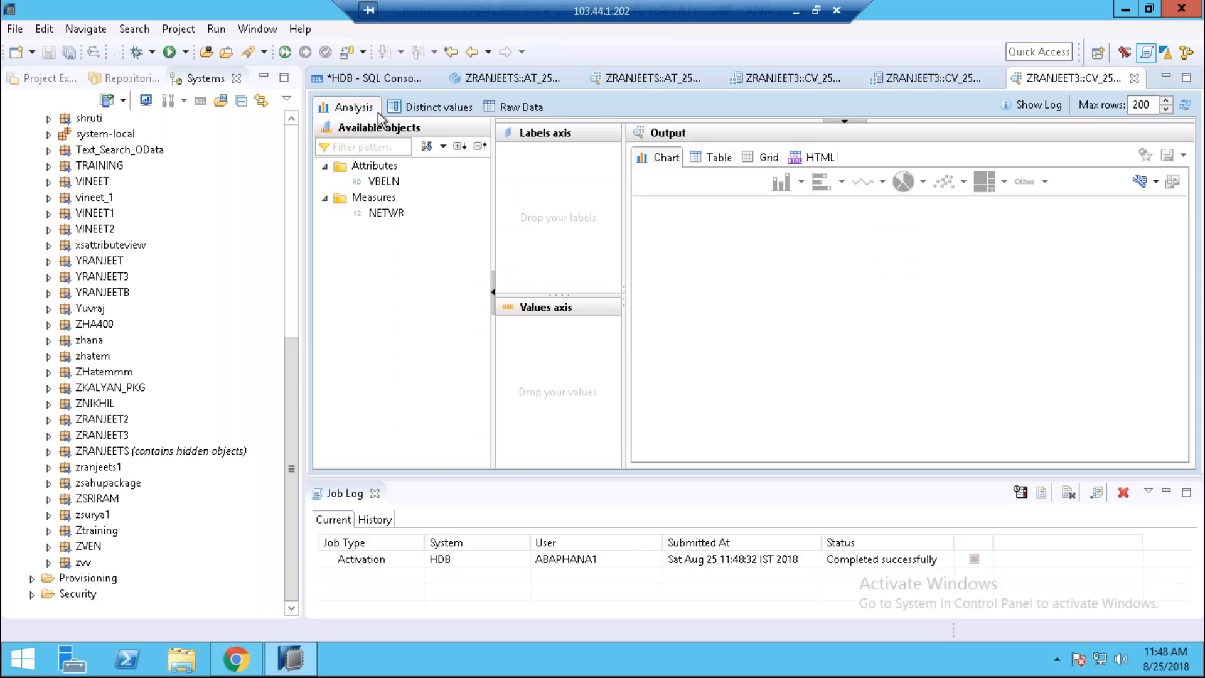
left_click(426, 113)
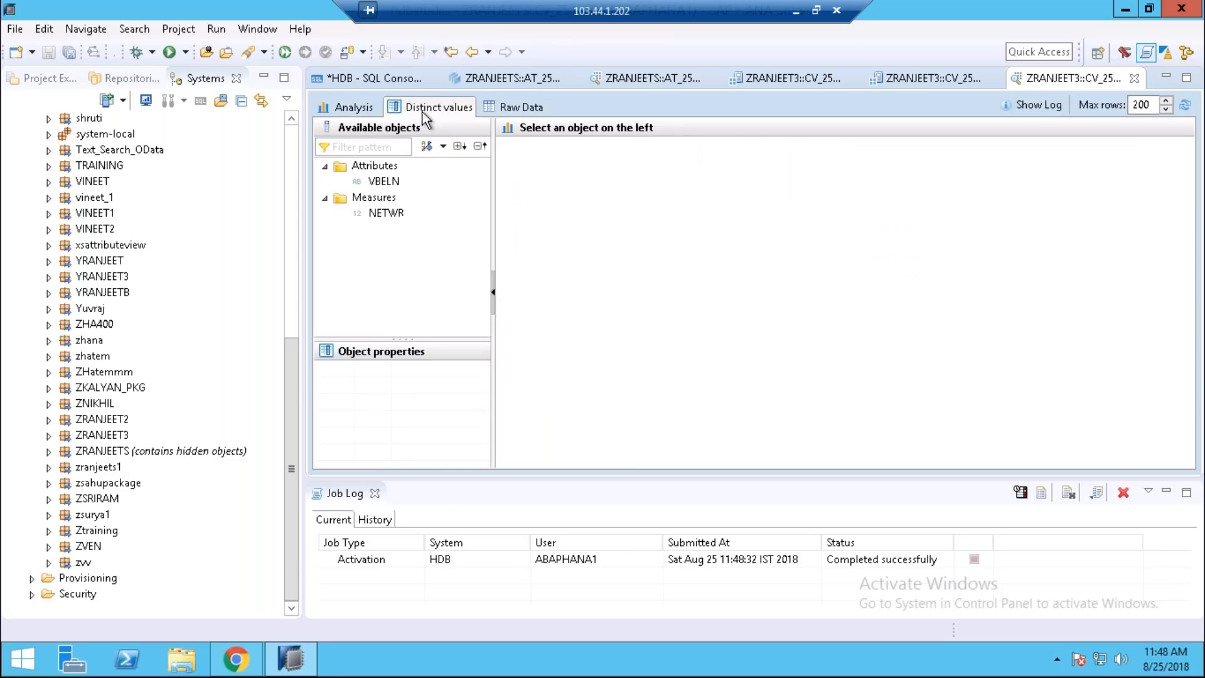
left_click(909, 77)
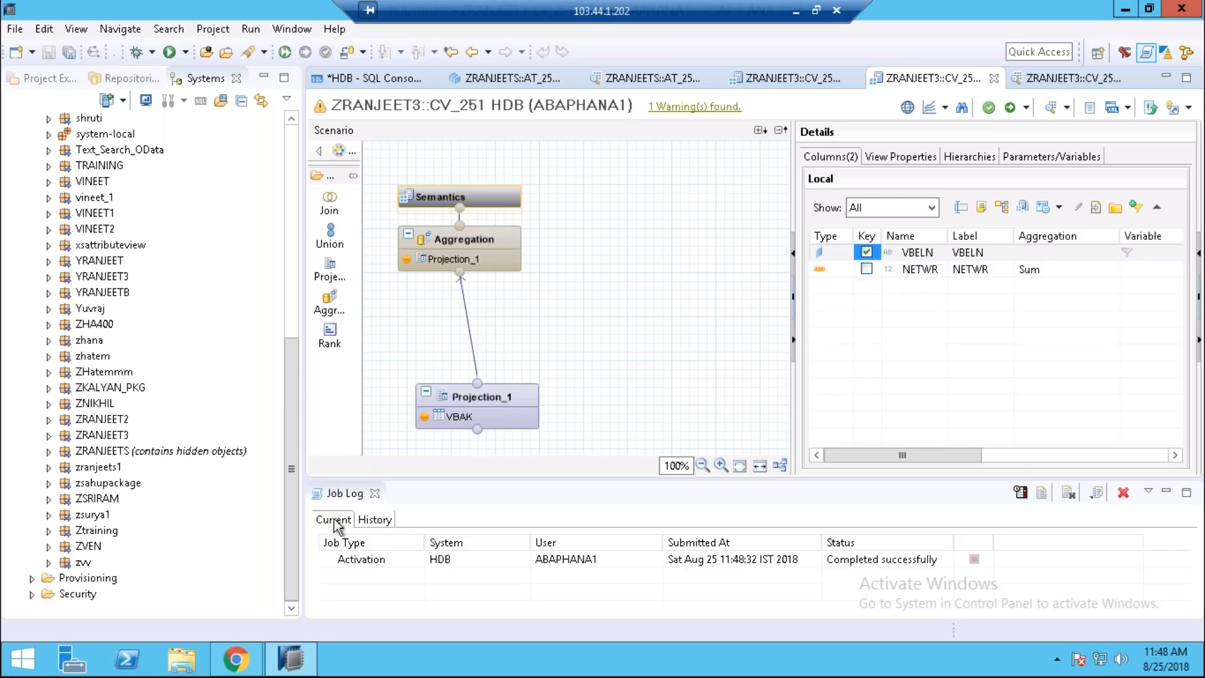
left_click(375, 494)
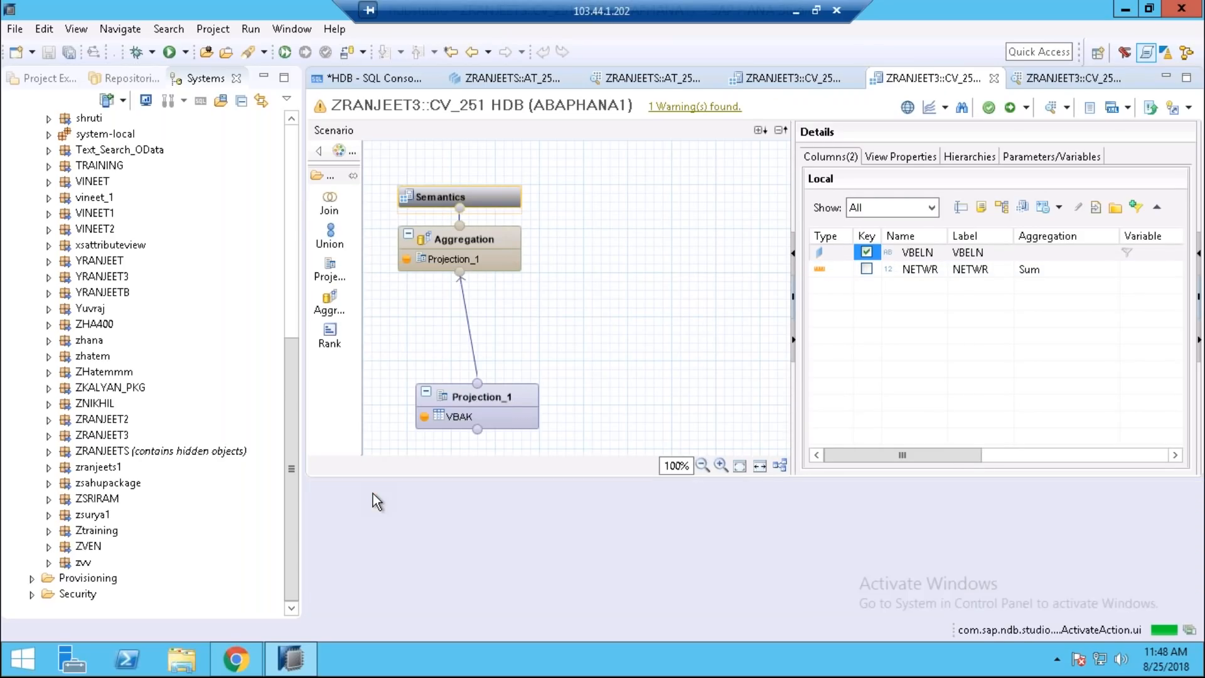
Move Projection_1 closer to Aggregation, add a Rank node below it, and show its settings in a wider details area
mouse_move(469, 389)
left_click_drag(469, 389, 461, 332)
left_click(330, 334)
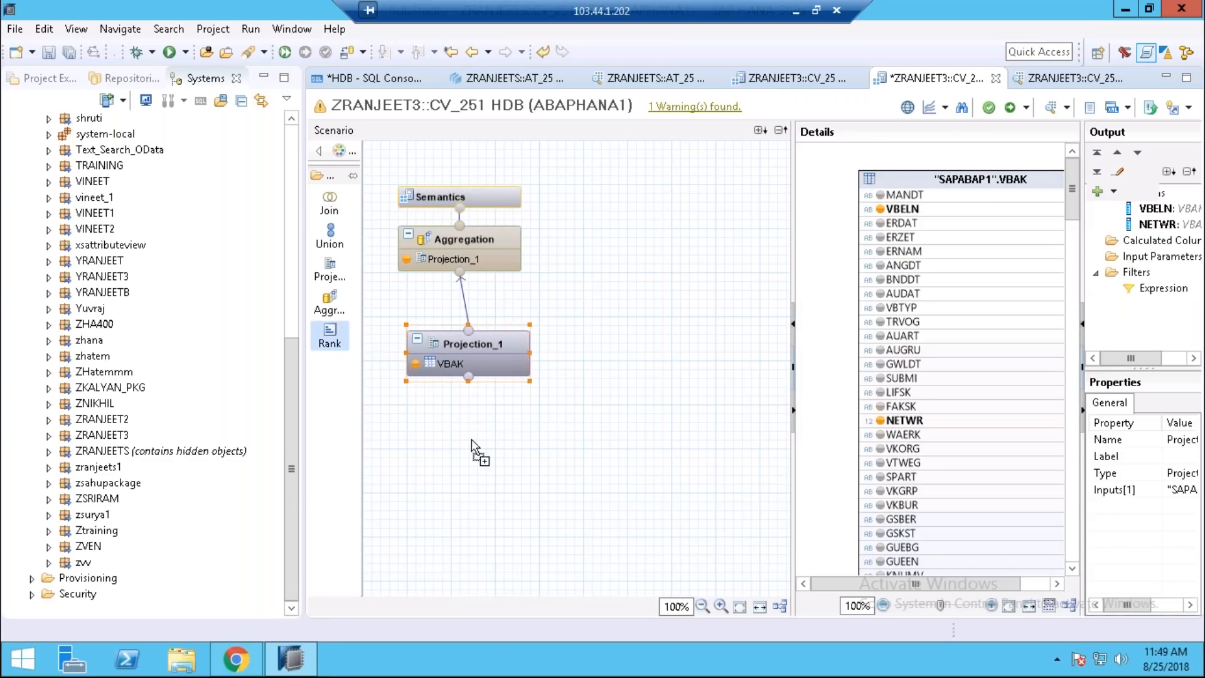
left_click(493, 452)
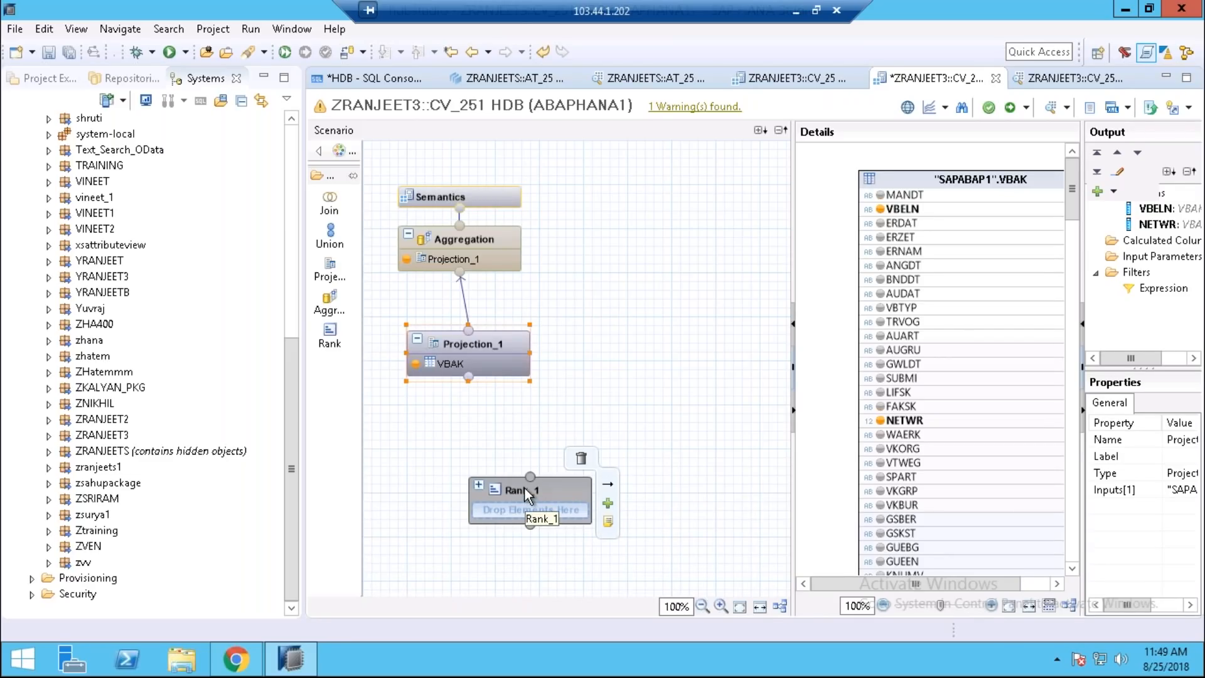
left_click(525, 487)
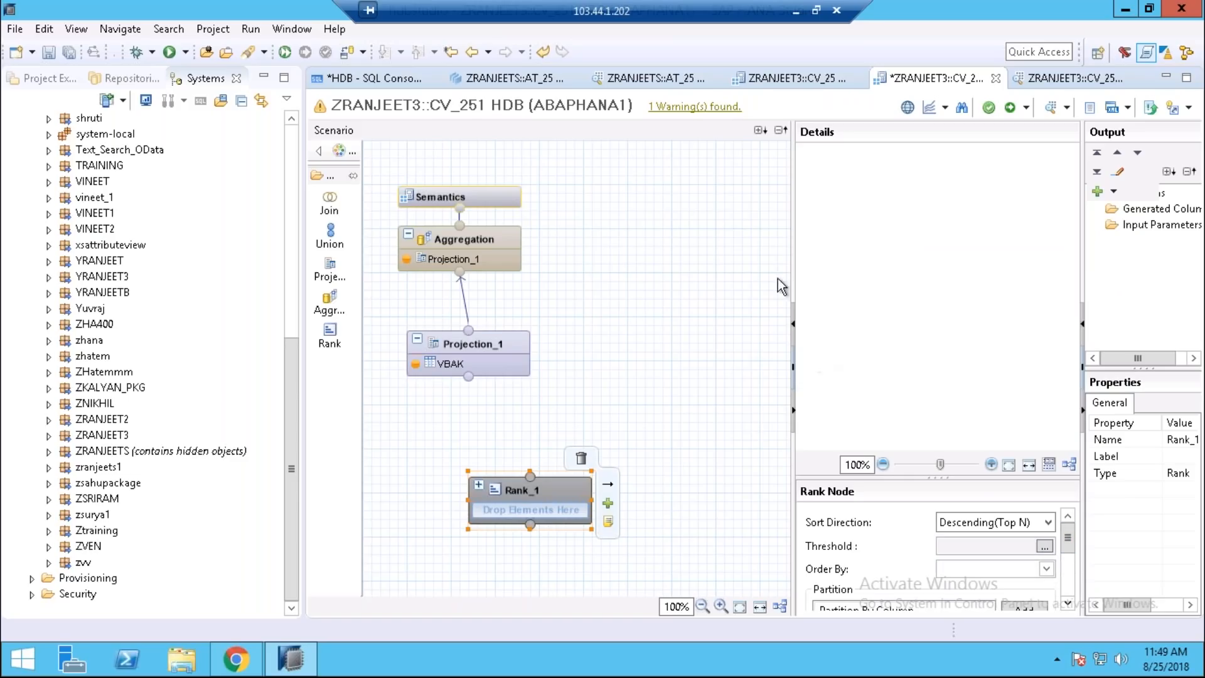
left_click_drag(791, 249, 722, 229)
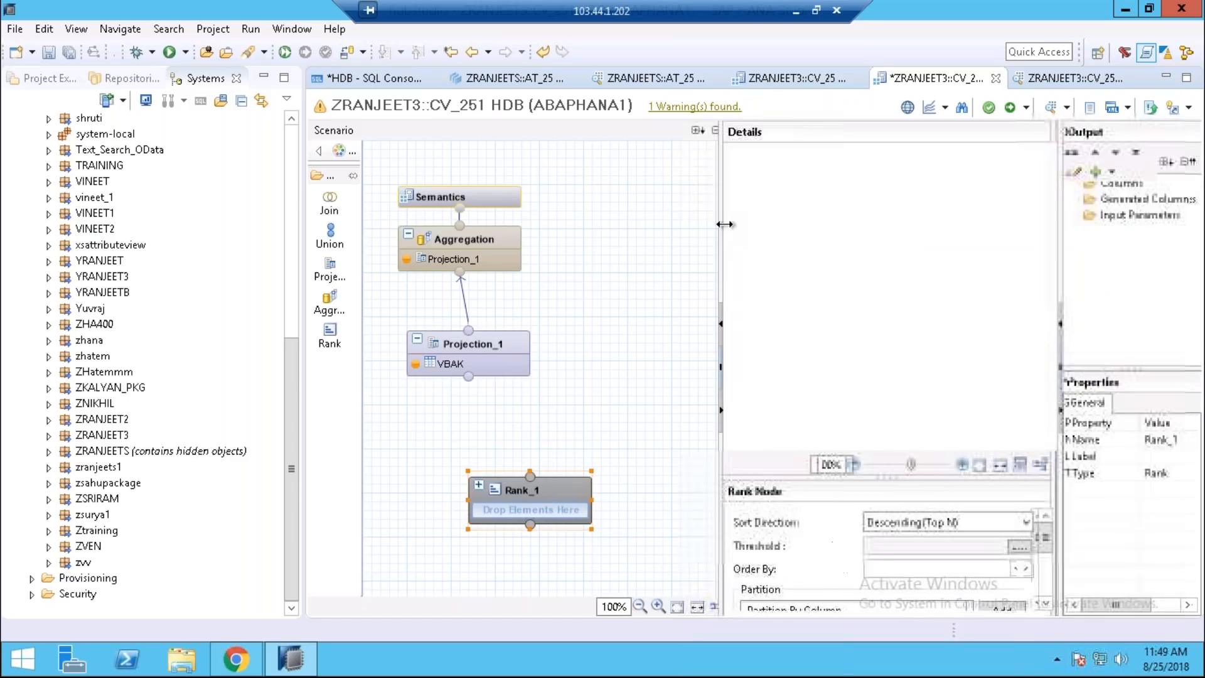
mouse_move(1049, 543)
left_mouse_down()
mouse_move(1049, 563)
mouse_move(1047, 545)
left_mouse_up()
left_click(1023, 534)
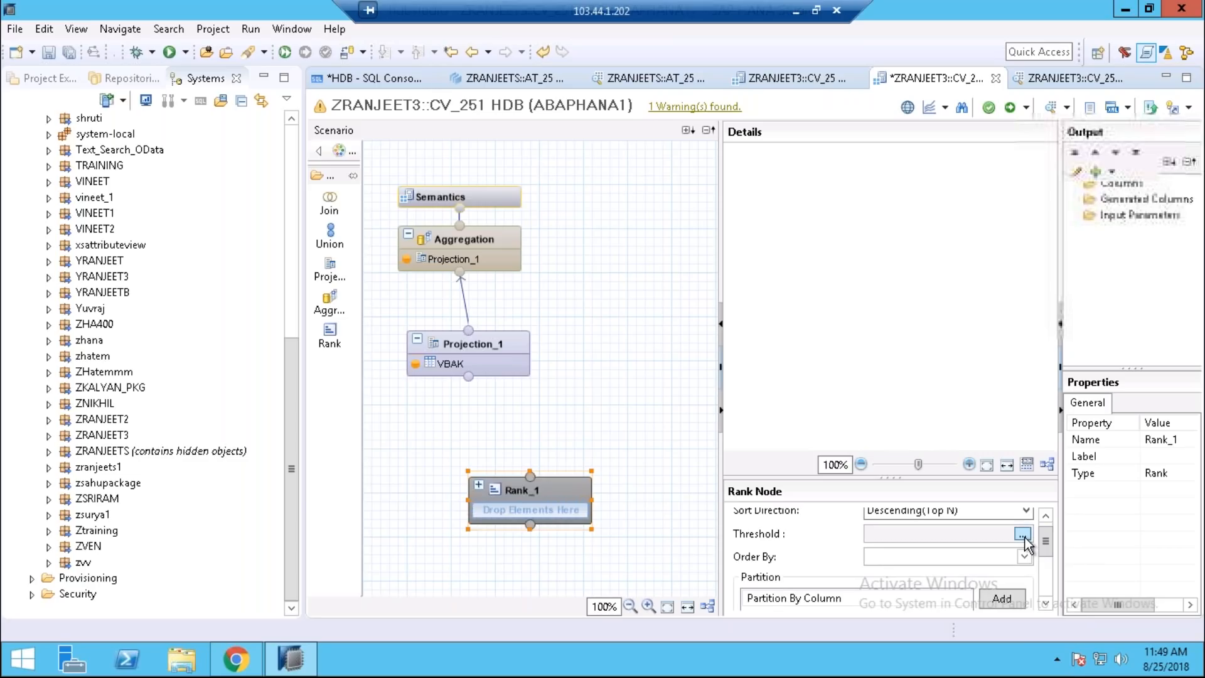
left_click(482, 282)
type("111111")
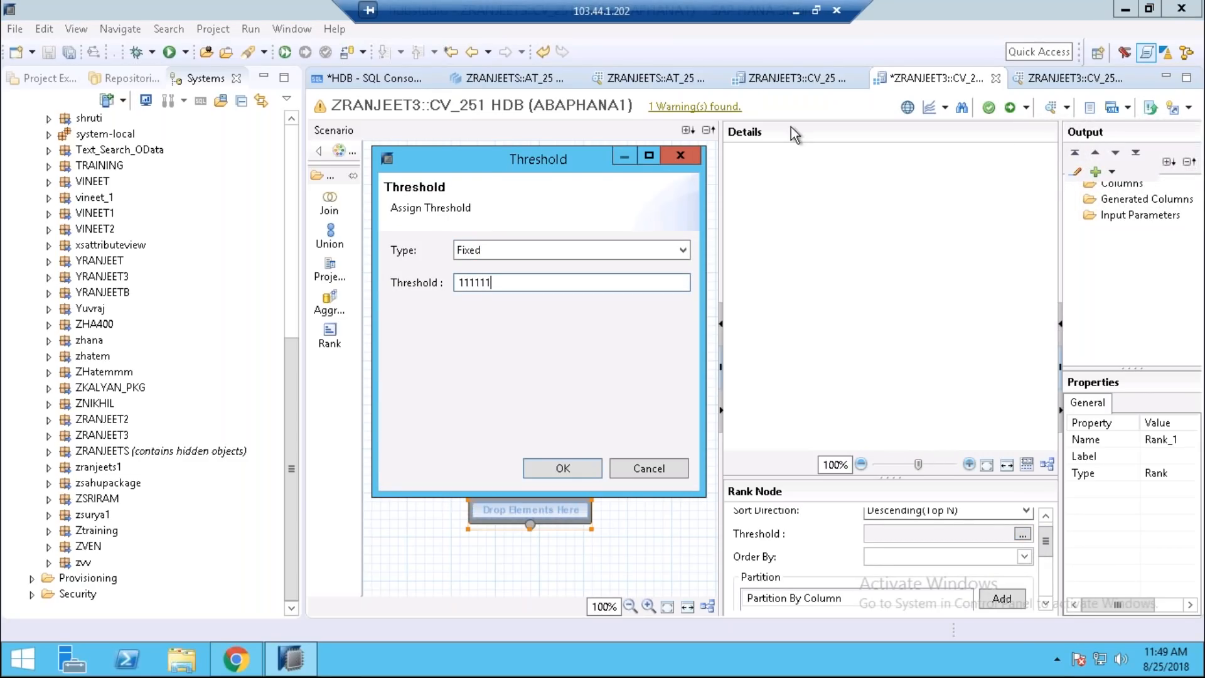
left_click(678, 155)
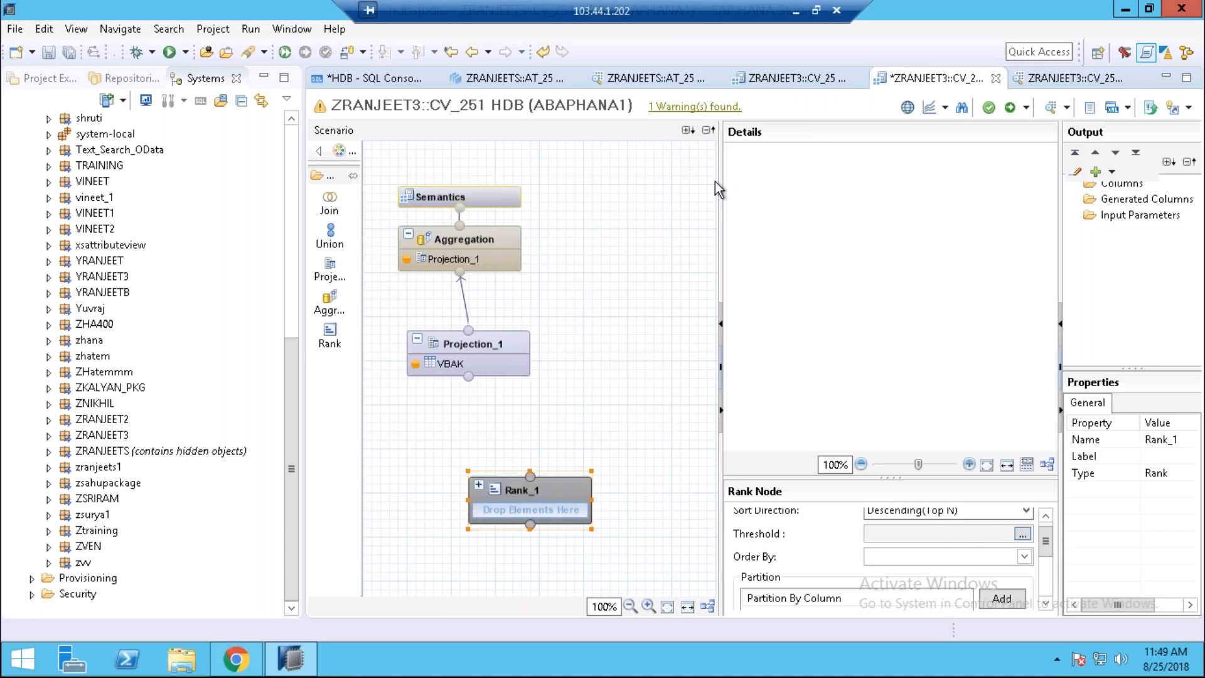
Examine the Order By, partition column, dynamic partition and generated rank column settings of the Rank_1 node
left_click(1025, 558)
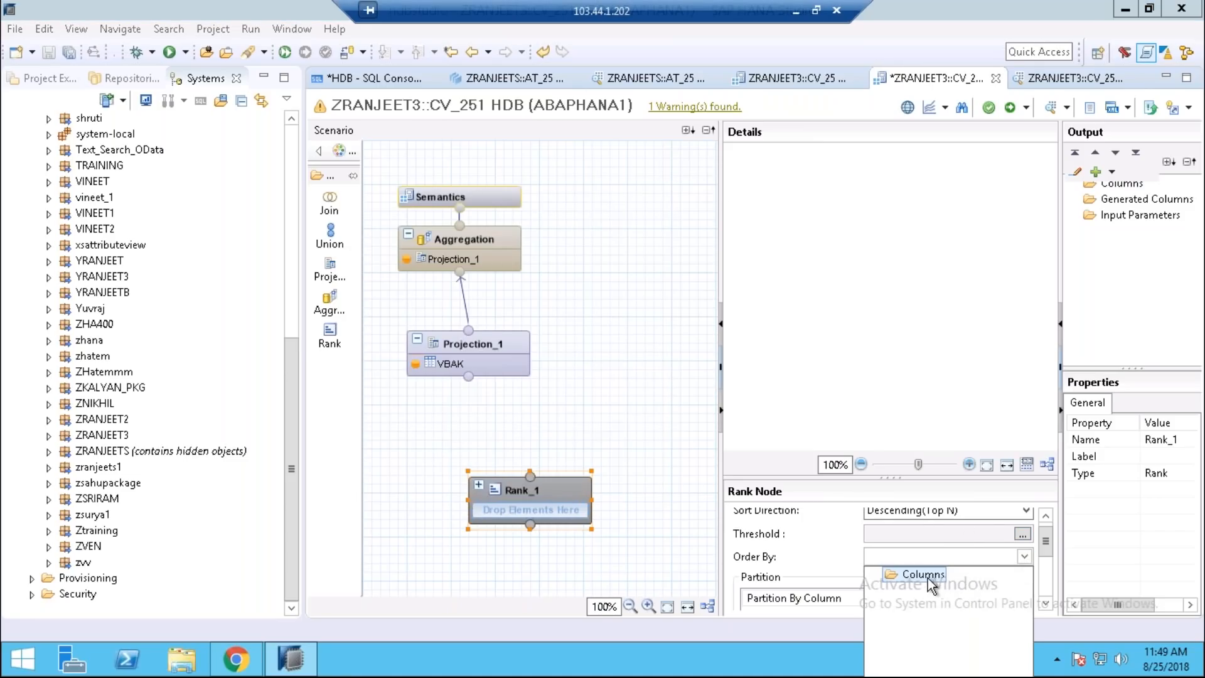
left_click(565, 491)
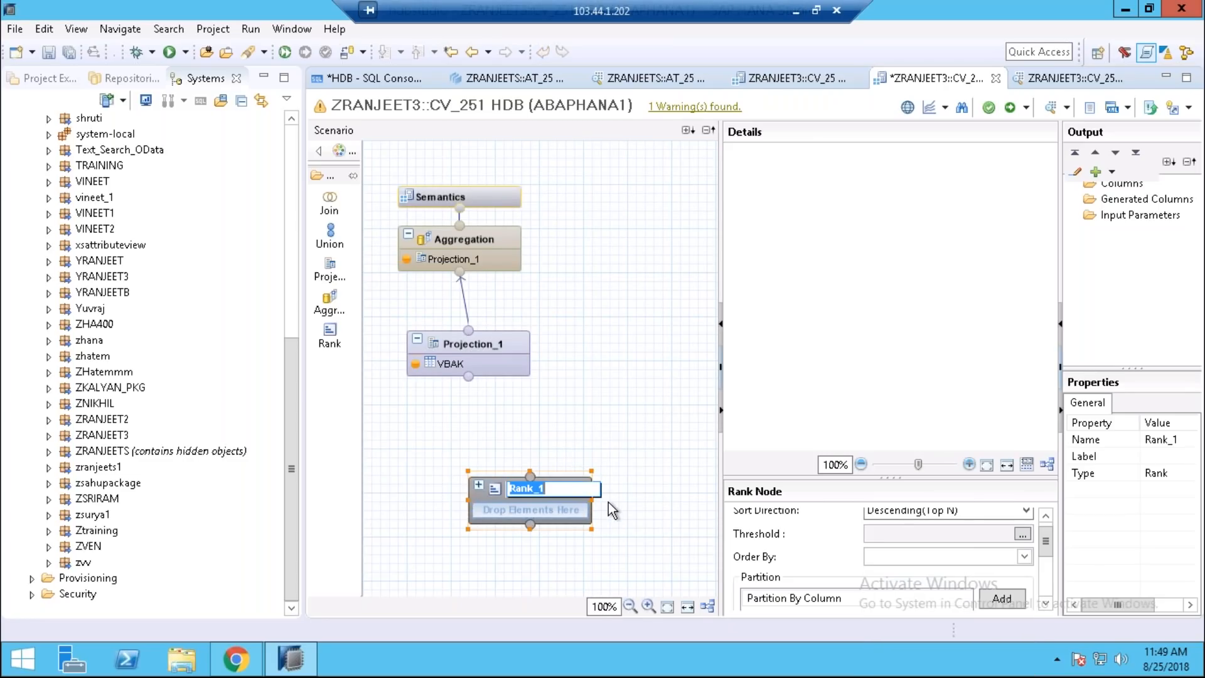
left_click(653, 525)
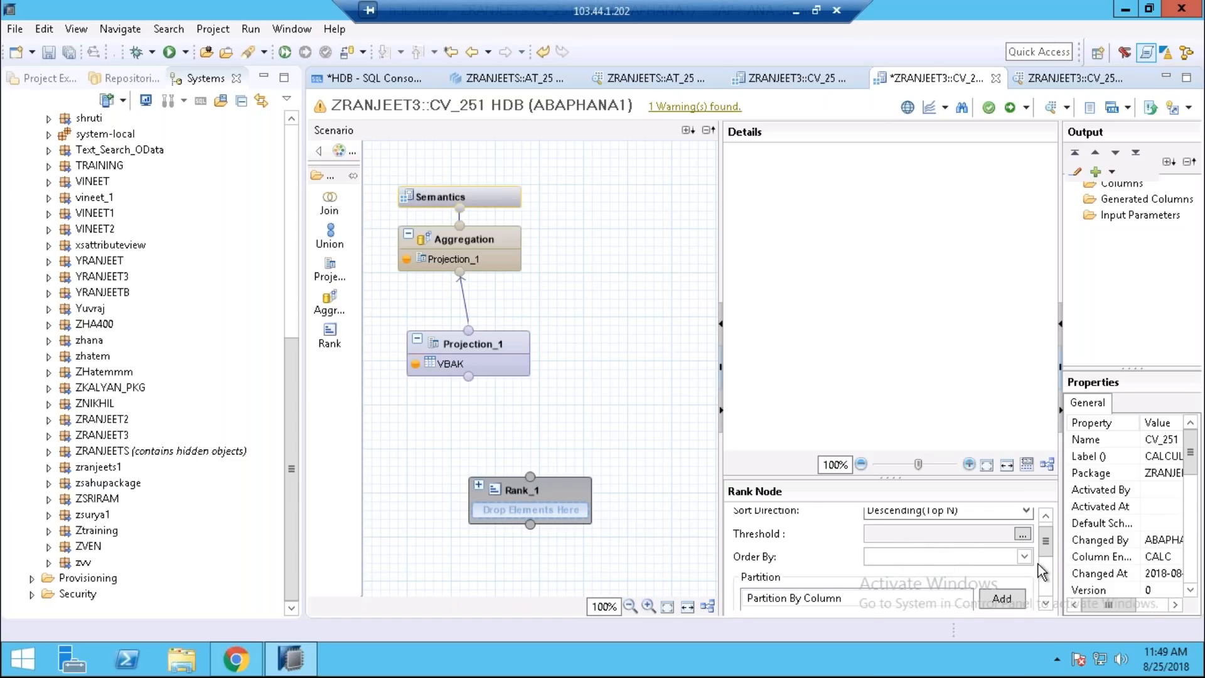
left_click(1046, 582)
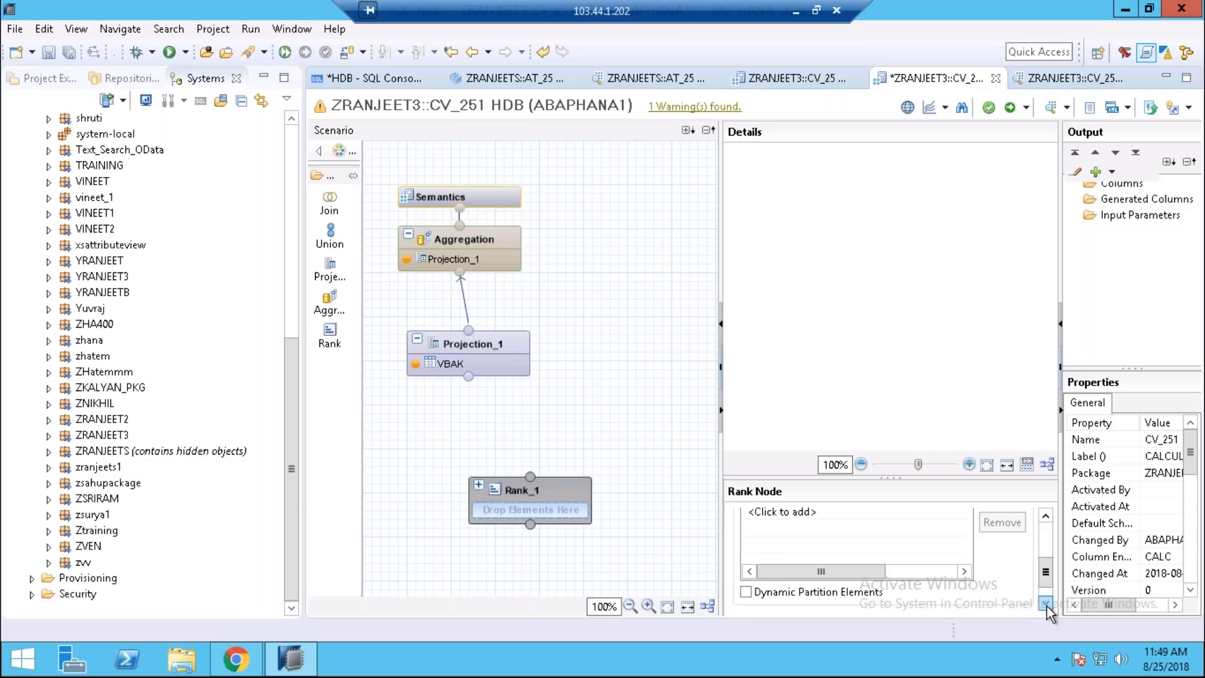
left_click(1046, 605)
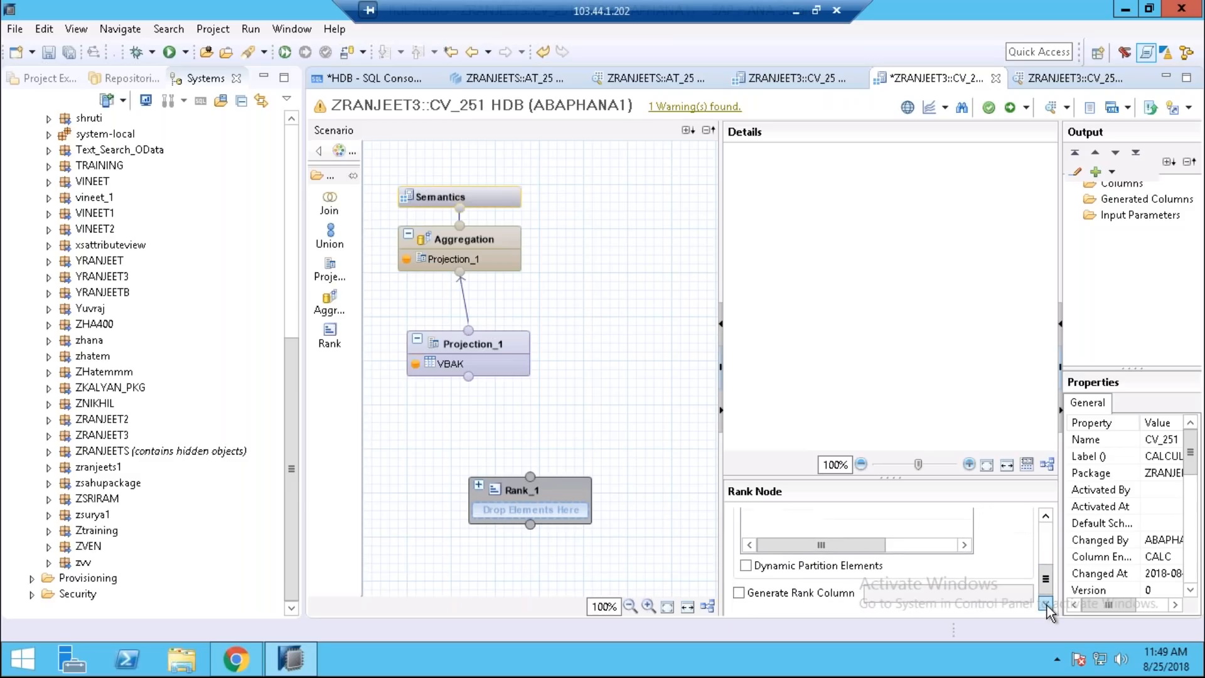
left_click(1047, 516)
left_click(1047, 516)
left_click(1046, 516)
left_click(1046, 516)
left_click(1046, 515)
left_click(1046, 515)
left_click(1047, 515)
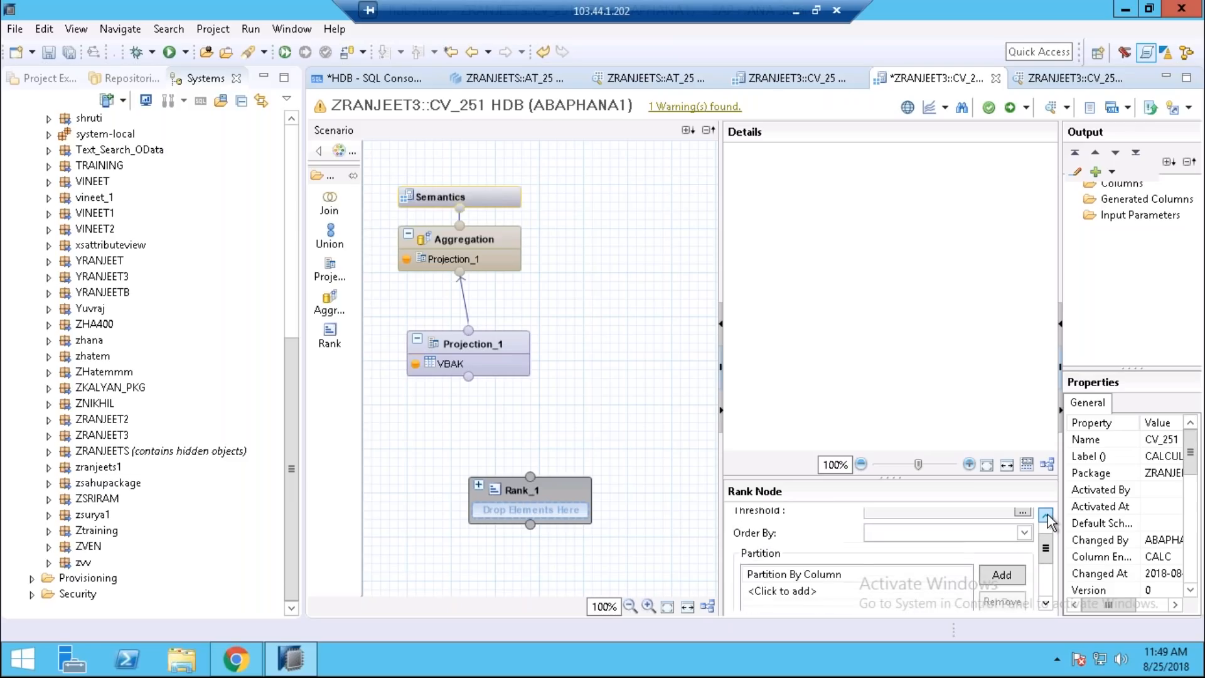
Start a new calculated column named S_VBELN in the Projection_1 node
left_click(1046, 515)
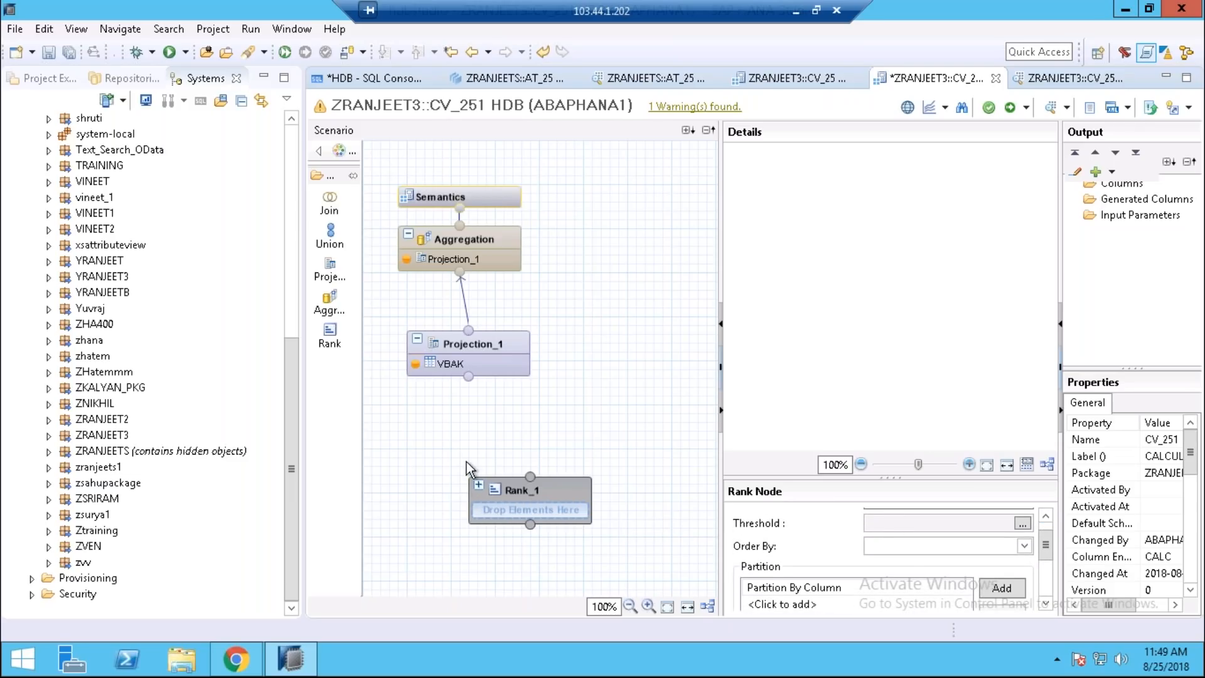
mouse_move(505, 482)
left_click(1126, 194)
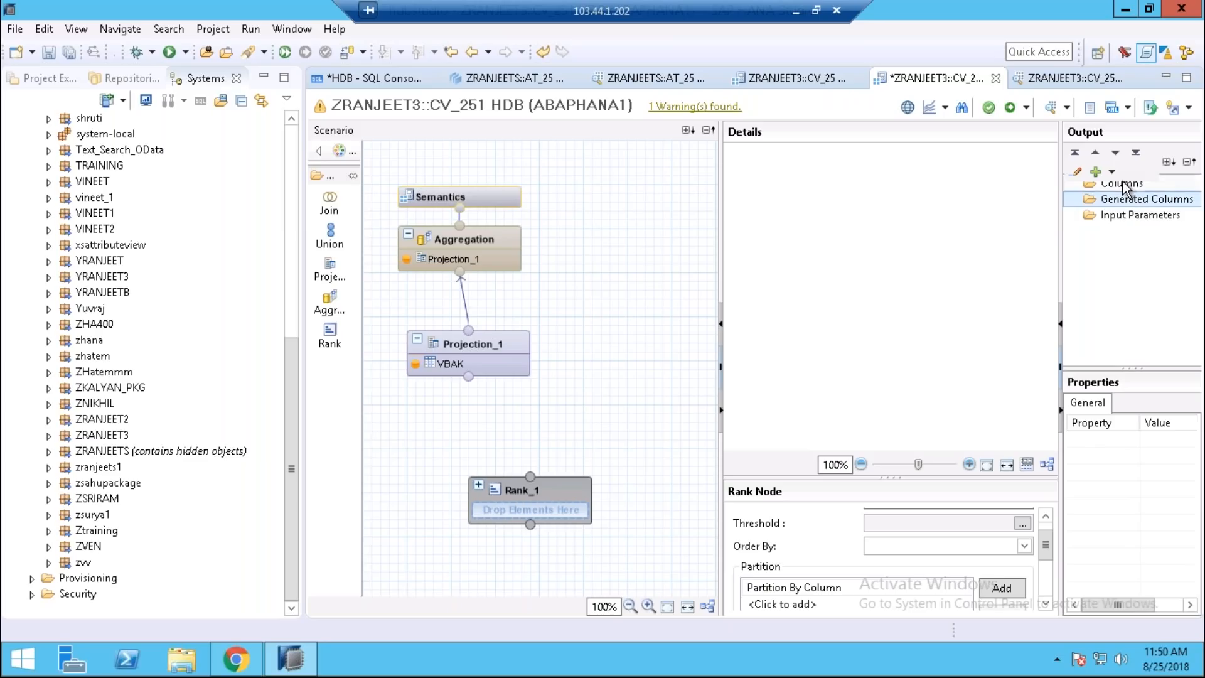
left_click(499, 363)
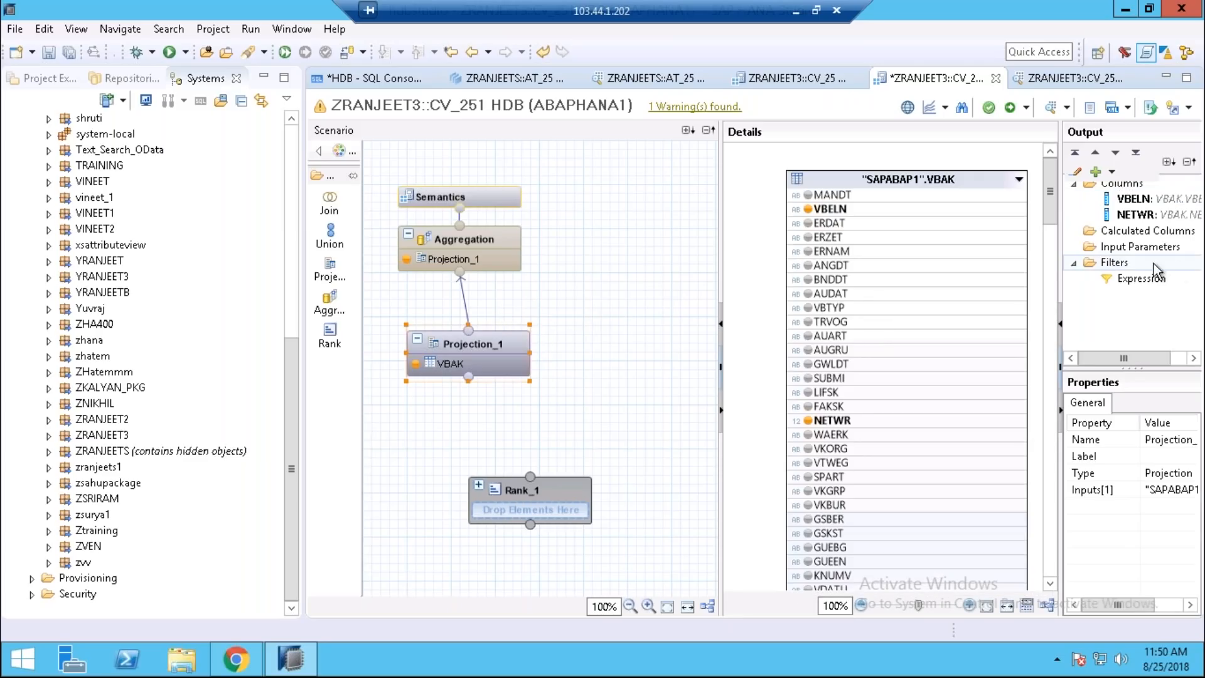
right_click(1124, 233)
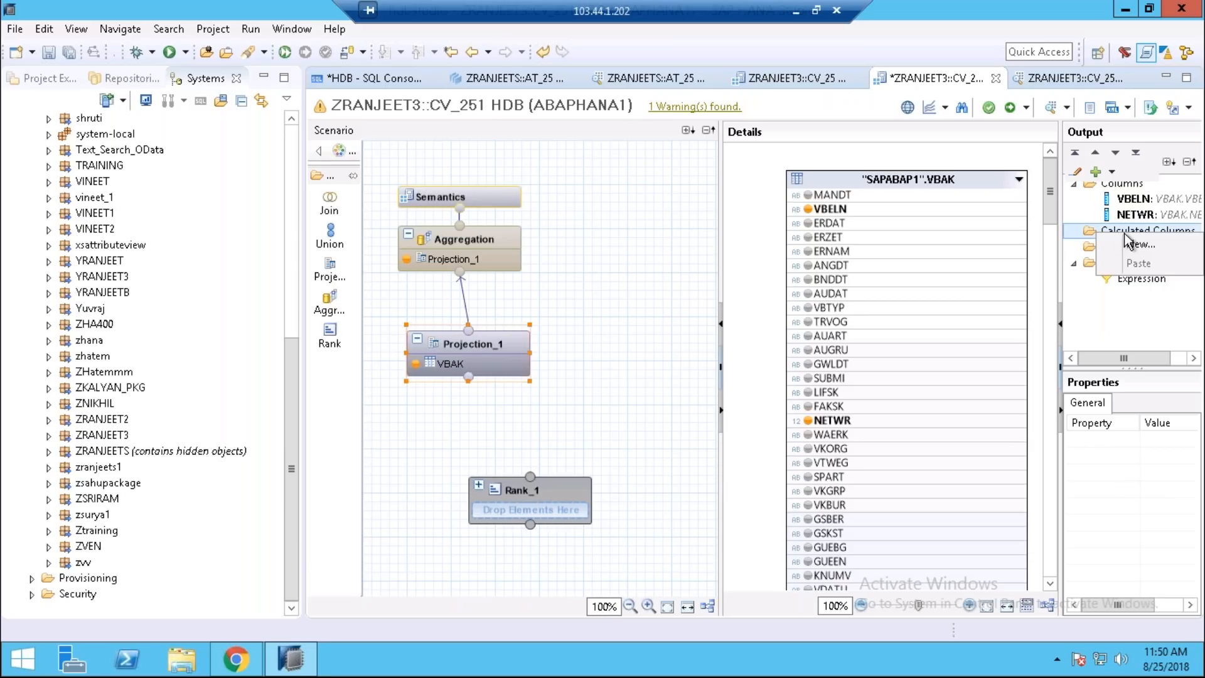
left_click(1139, 245)
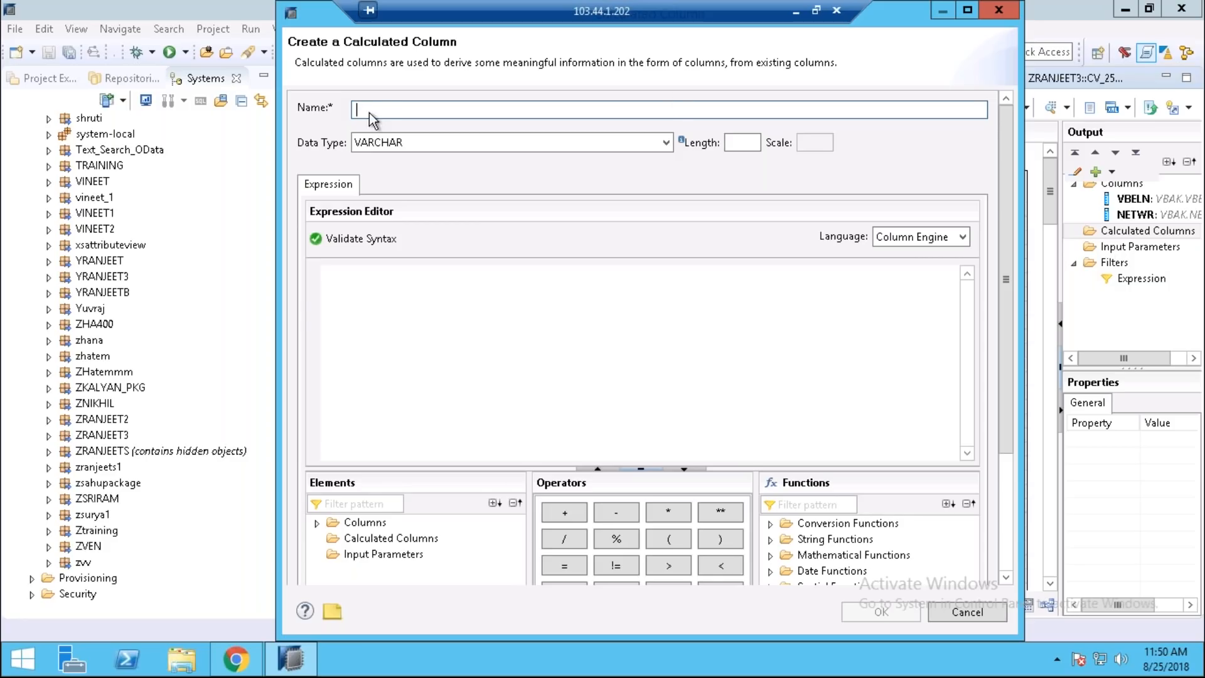
type("S_VBE")
type("LN")
Examine the data types available for the calculated column, without choosing a different one
left_click(667, 142)
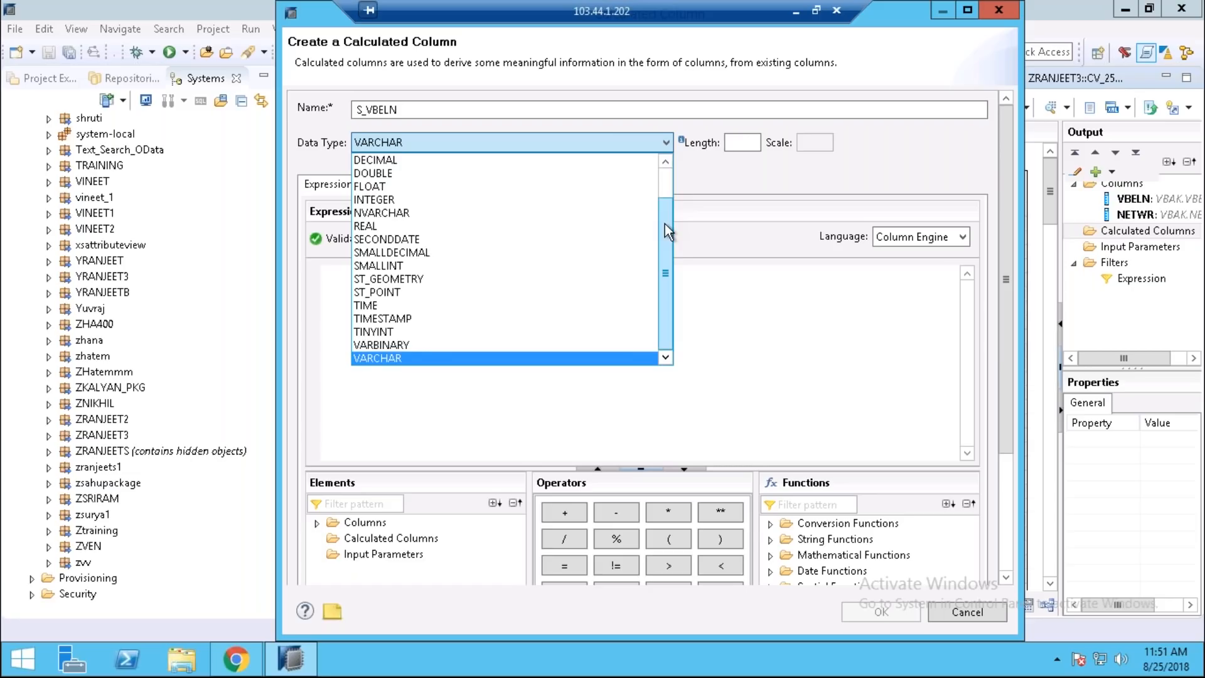
left_click_drag(664, 206, 666, 176)
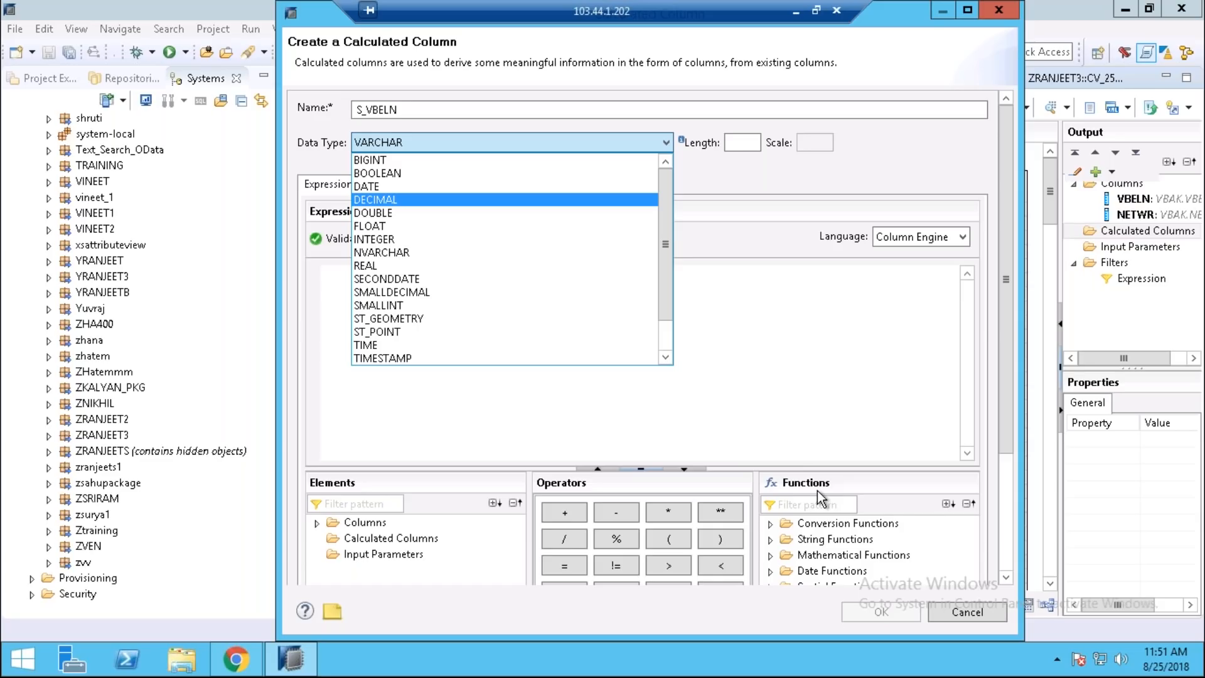
left_click(664, 358)
left_click(664, 357)
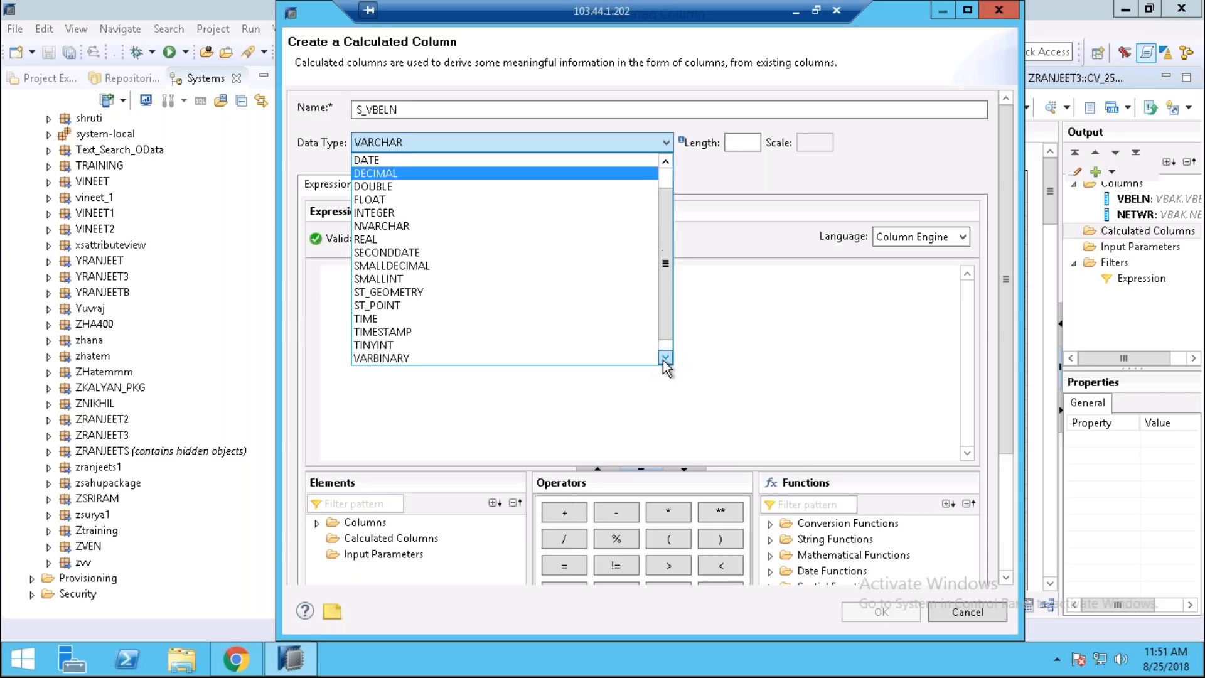
left_click(664, 357)
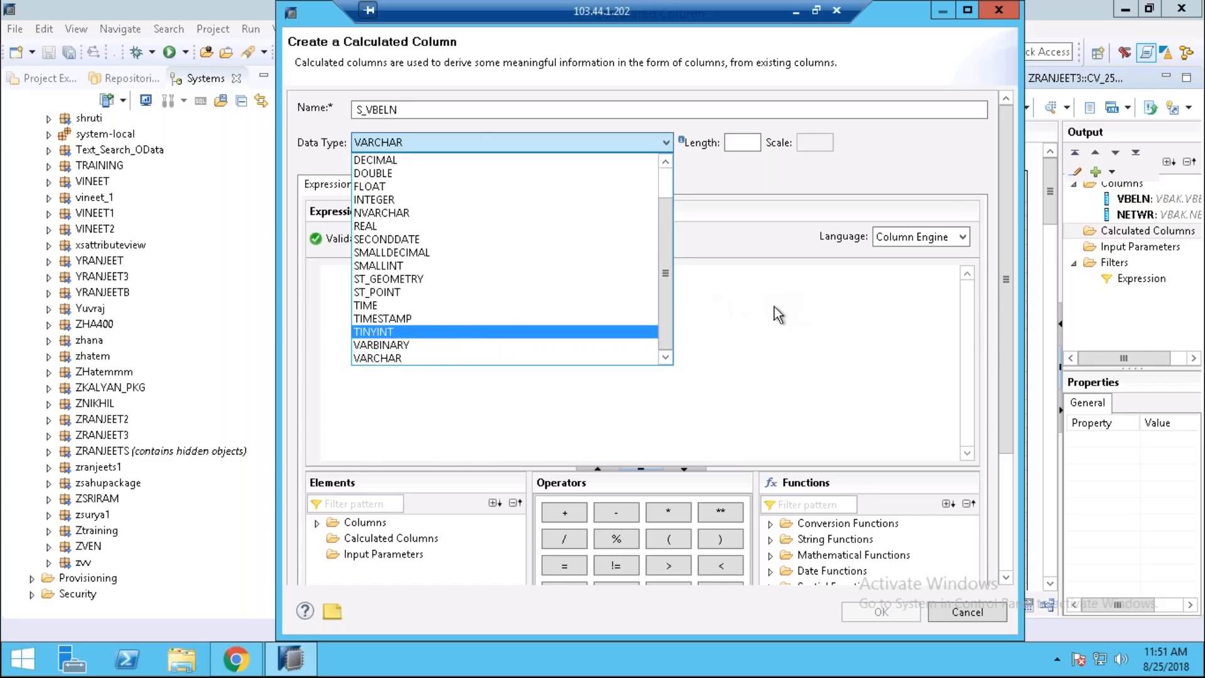
left_click(763, 307)
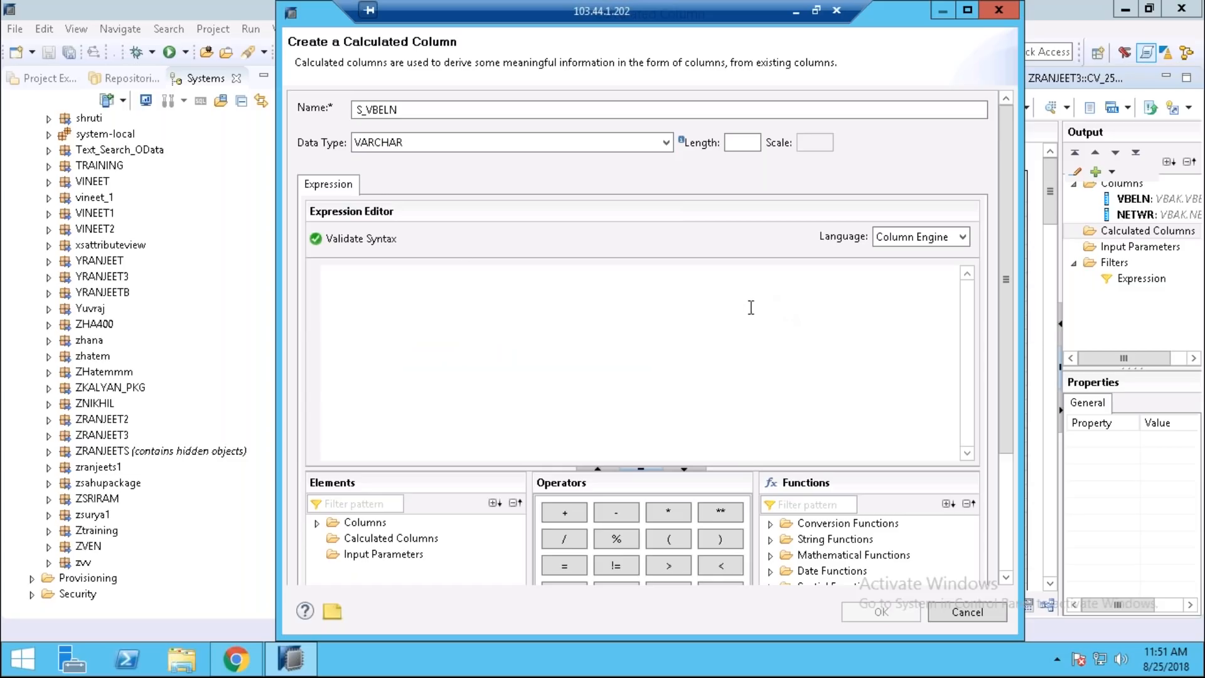
Enter the VBELN column followed by the plus and minus operators in the calculated column's expression
left_click(369, 275)
left_click(317, 524)
left_click(387, 540)
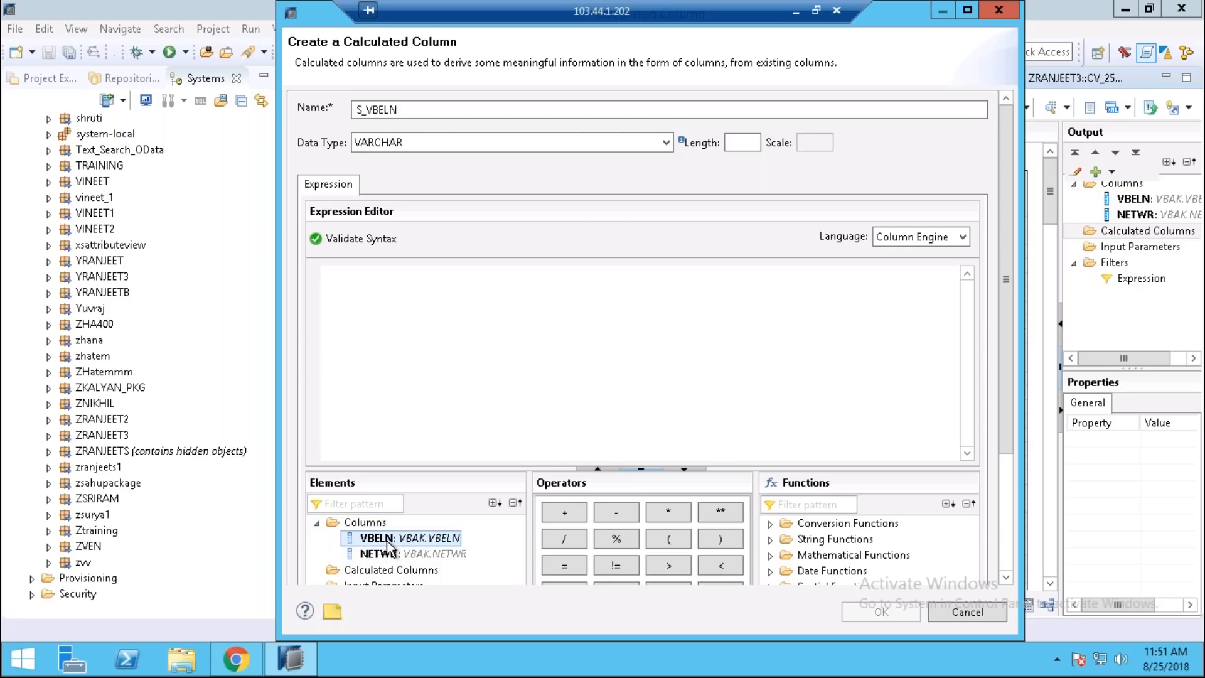
double_click(387, 541)
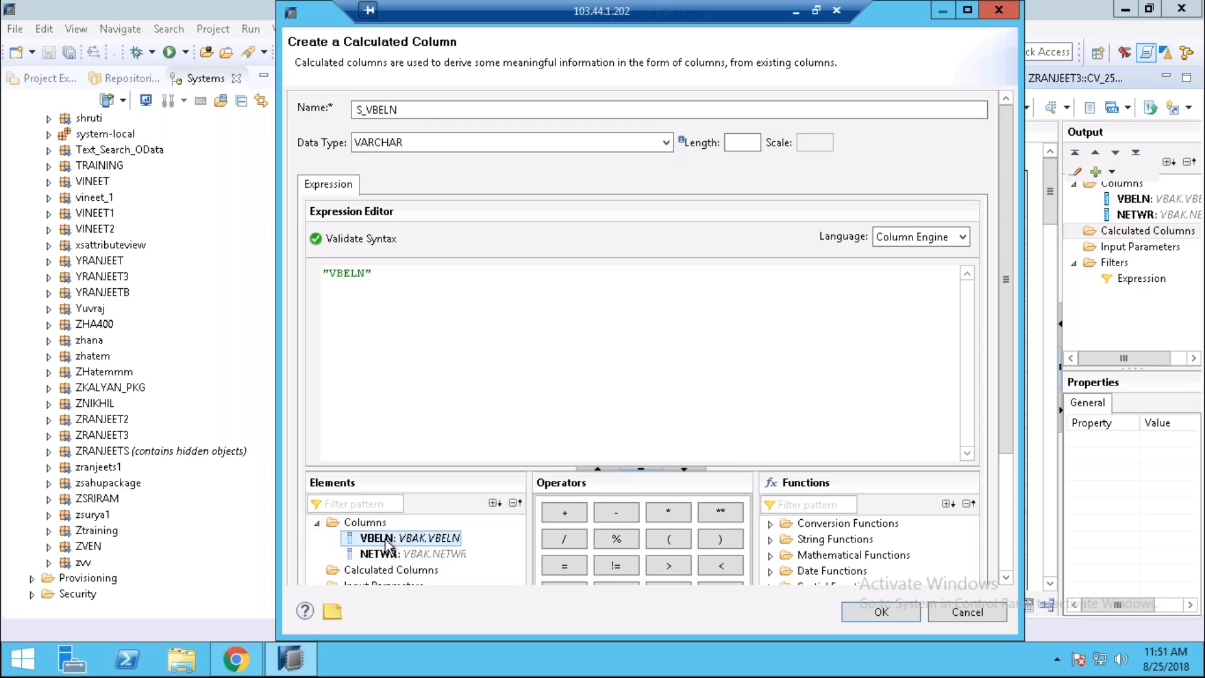
left_click(382, 272)
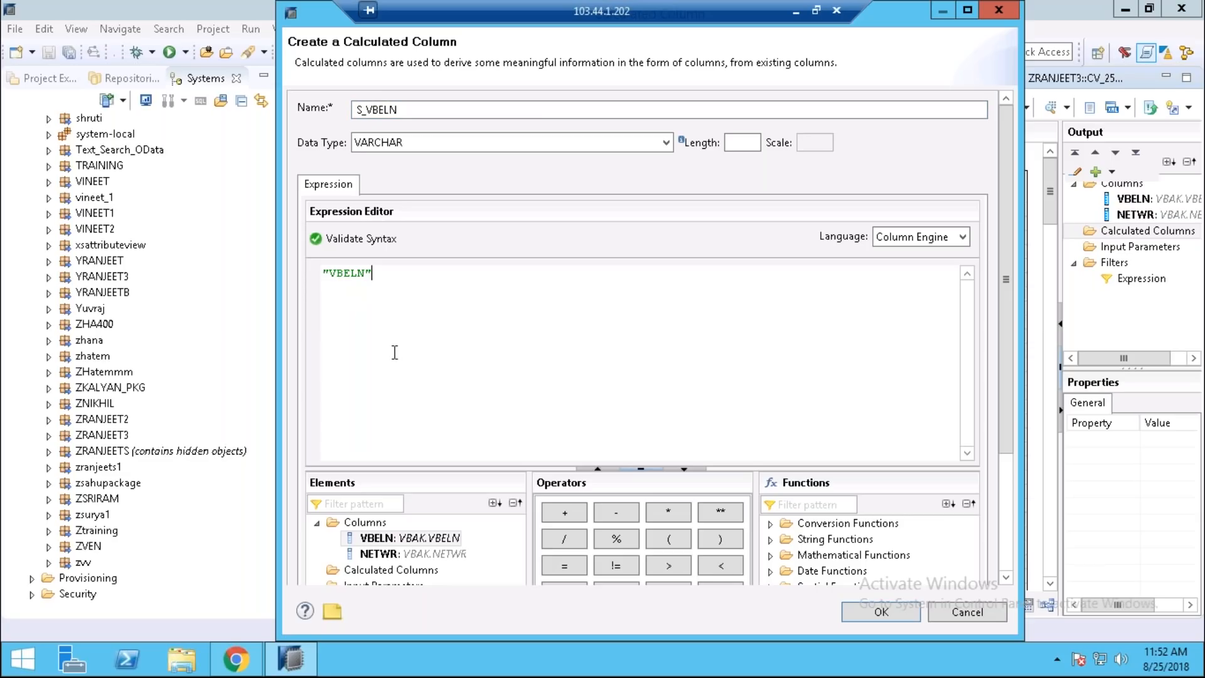
left_click(572, 514)
left_click(617, 514)
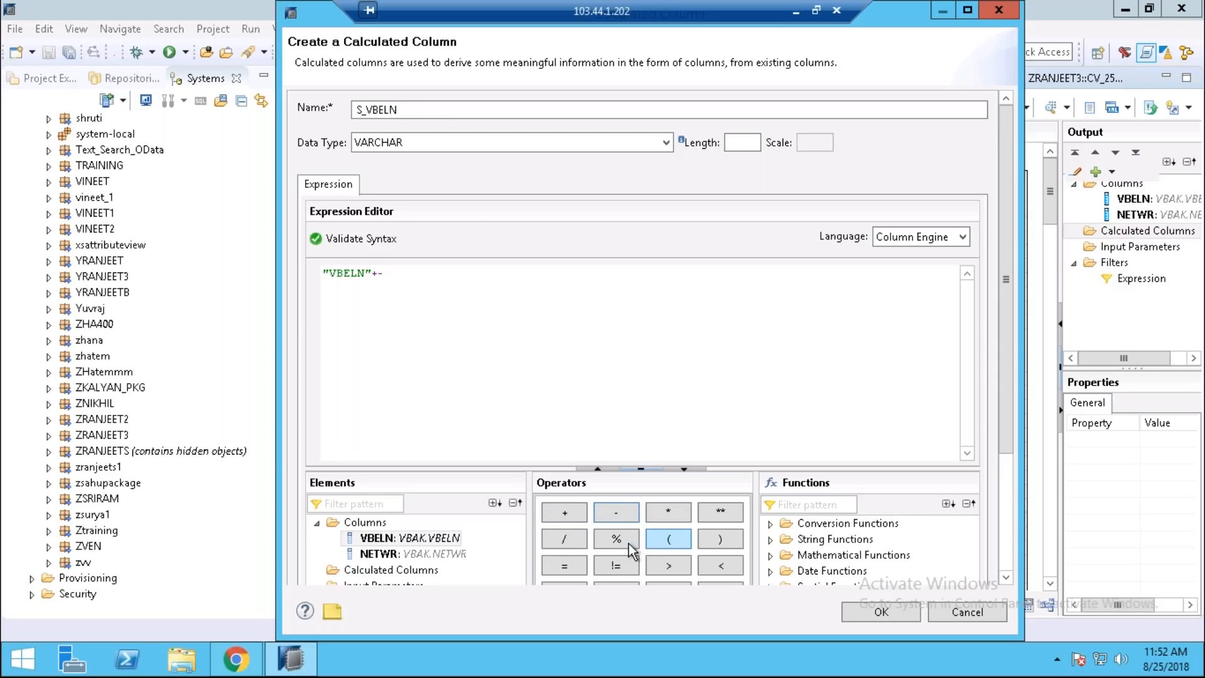
Examine the conversion, string, mathematical, date and spatial predicate functions for the expression, then discard the calculated column
left_click(1007, 472)
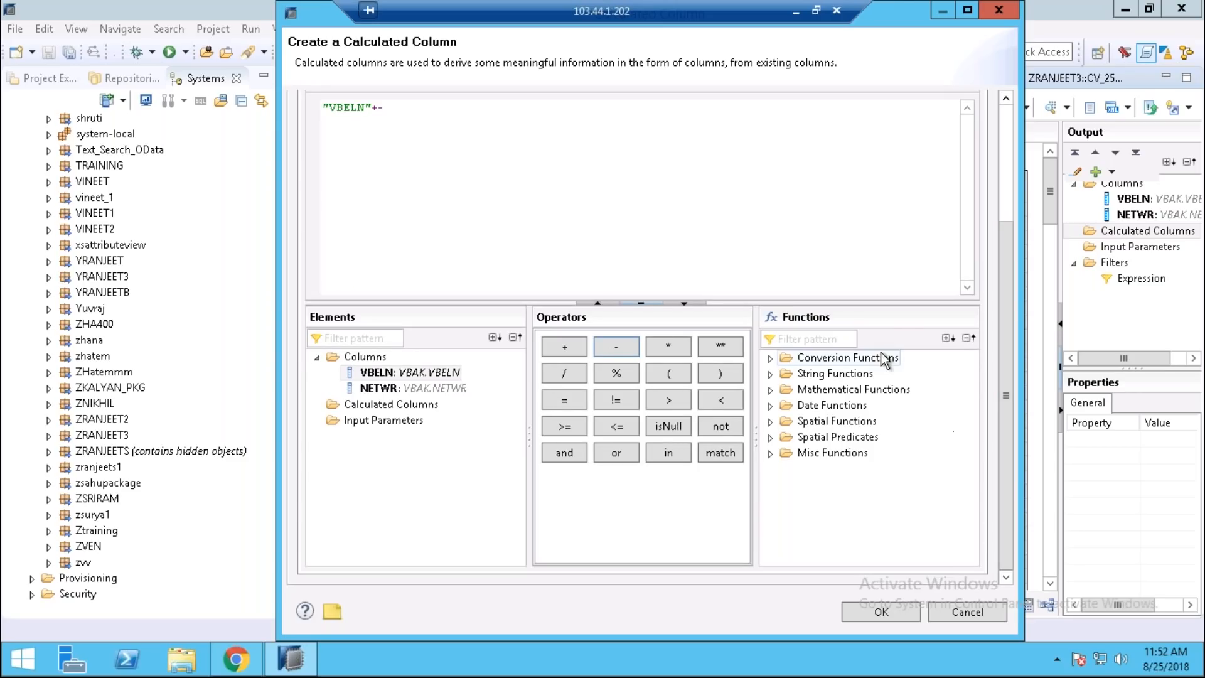
left_click(772, 360)
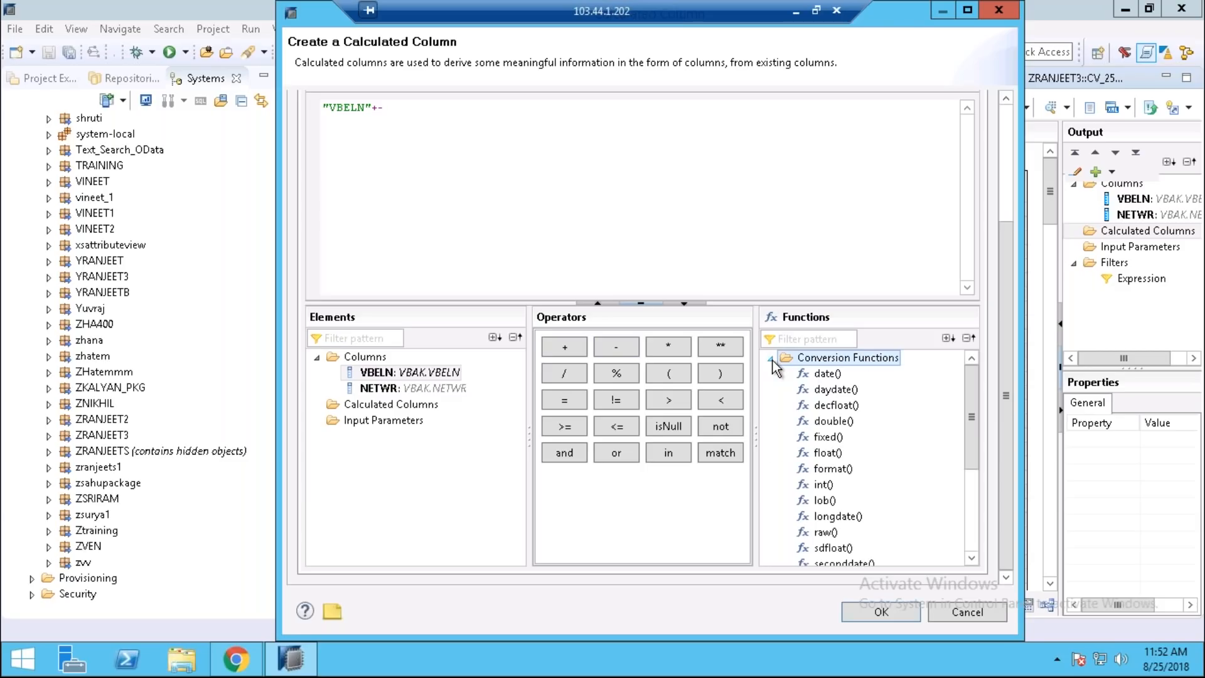
left_click(772, 360)
left_click(770, 377)
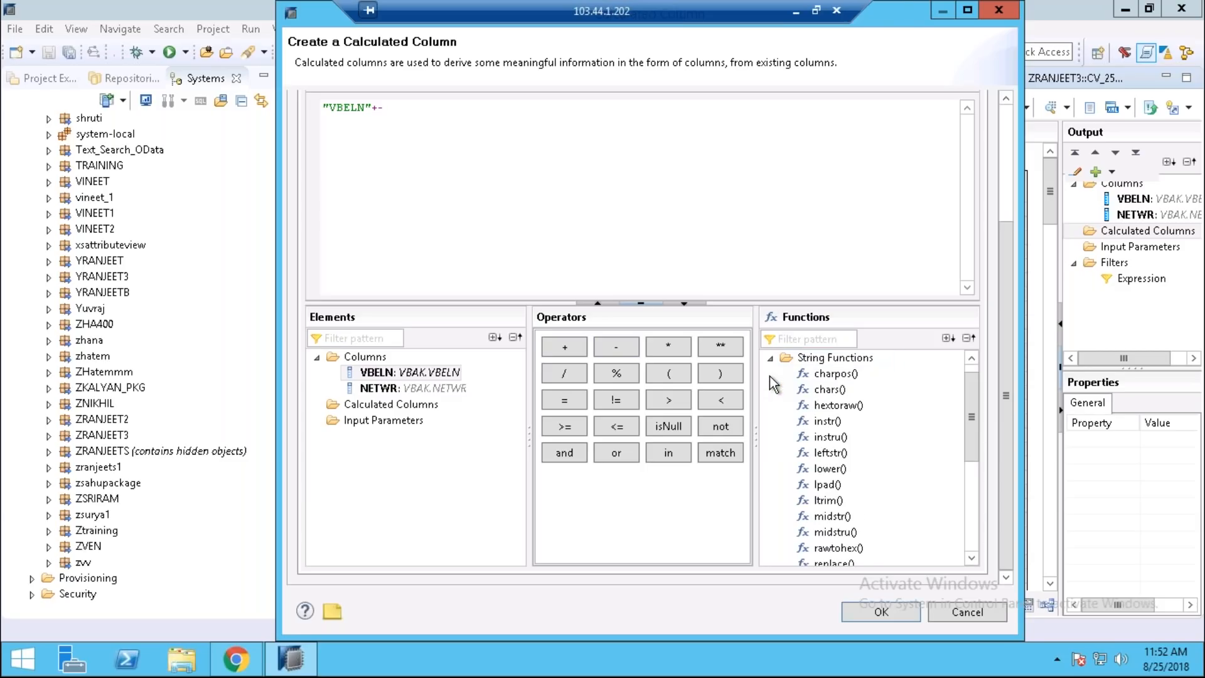
left_click(769, 375)
left_click(771, 391)
left_click(772, 391)
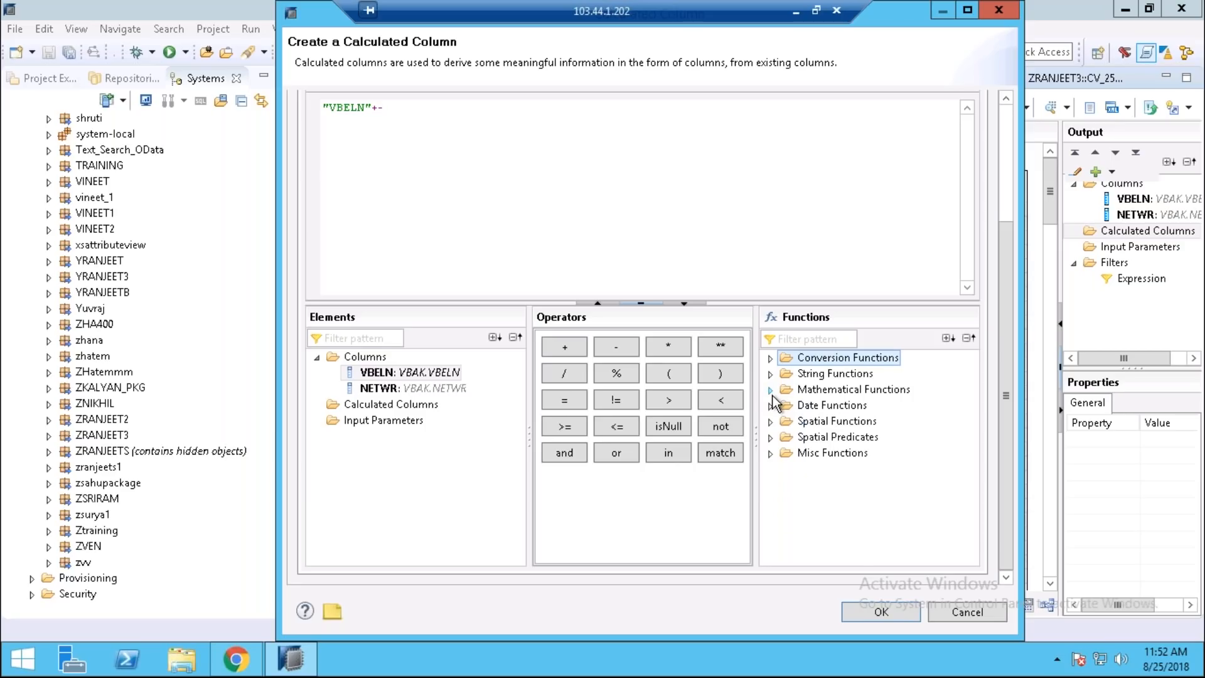
left_click(771, 406)
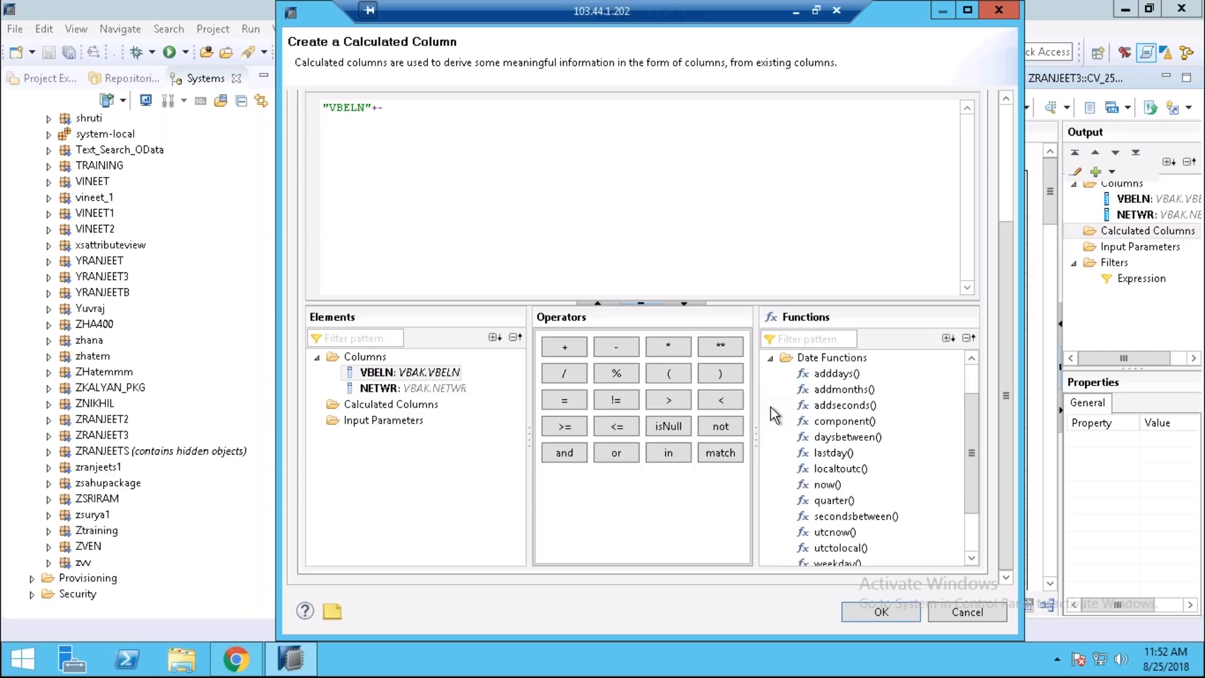
left_click(771, 358)
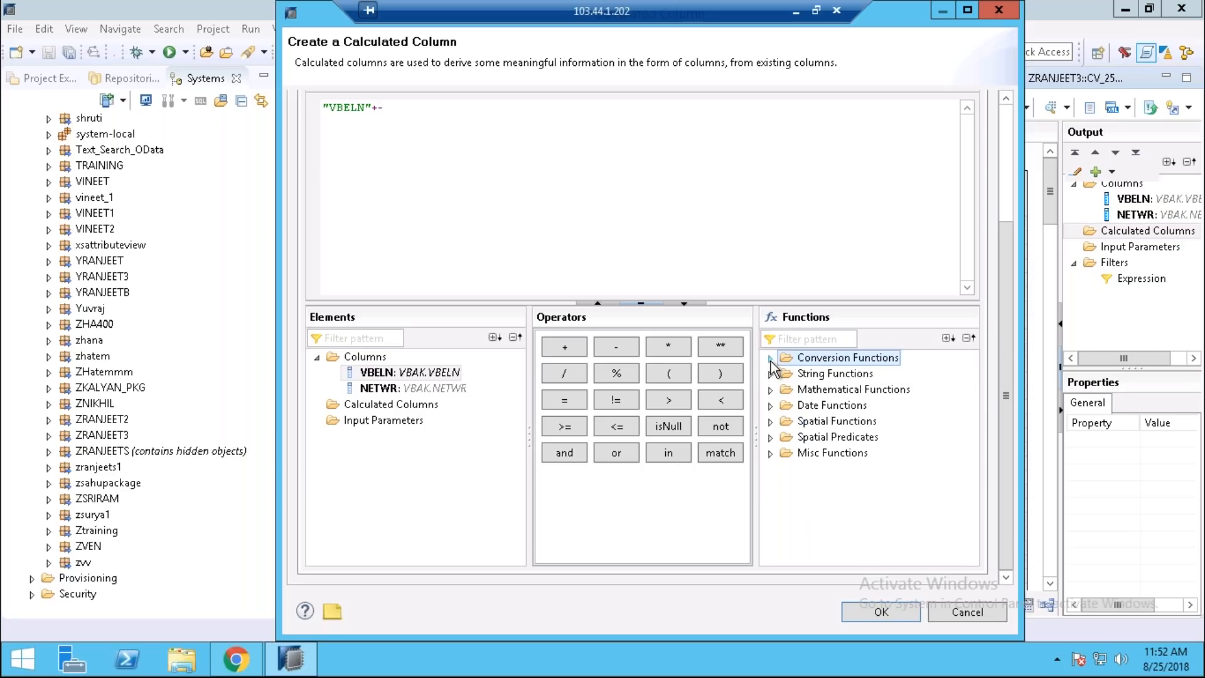
left_click(771, 406)
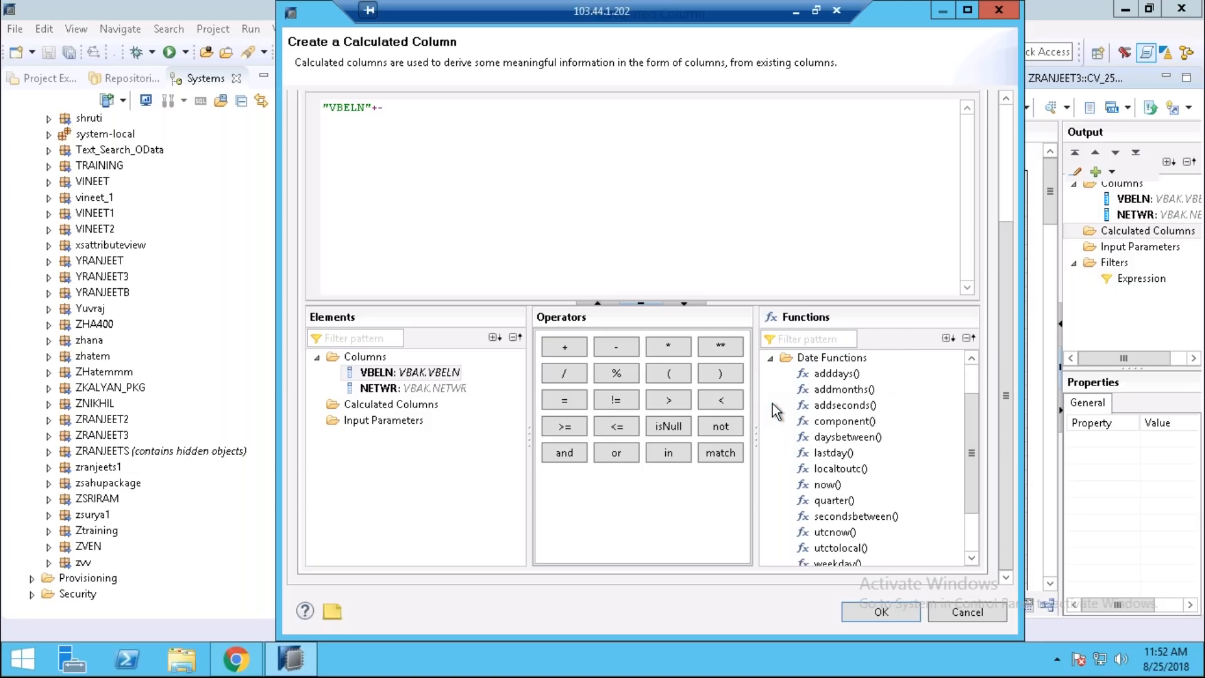
left_click(771, 358)
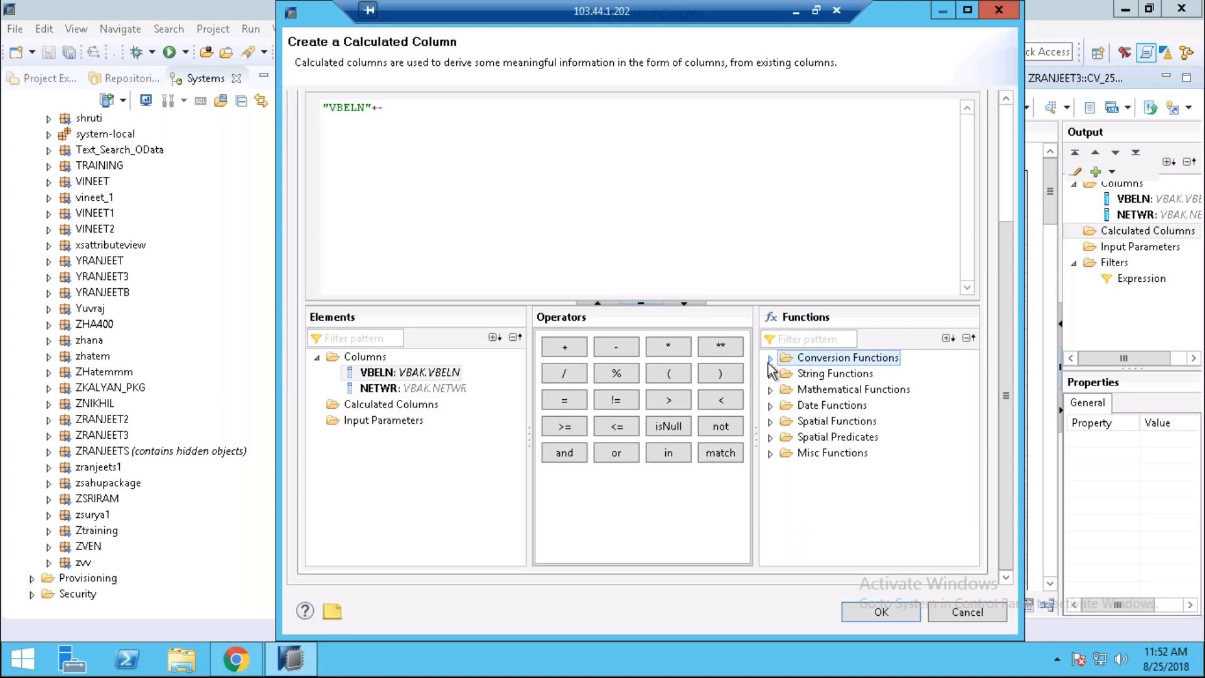
left_click(772, 438)
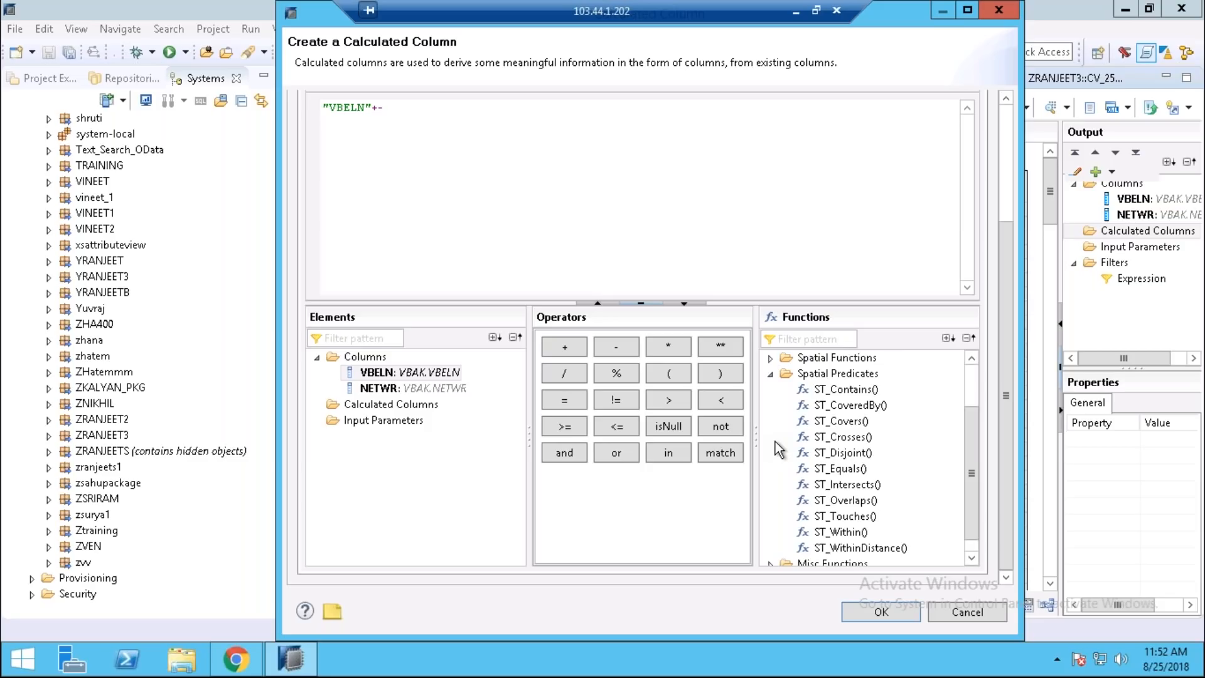
left_click(771, 374)
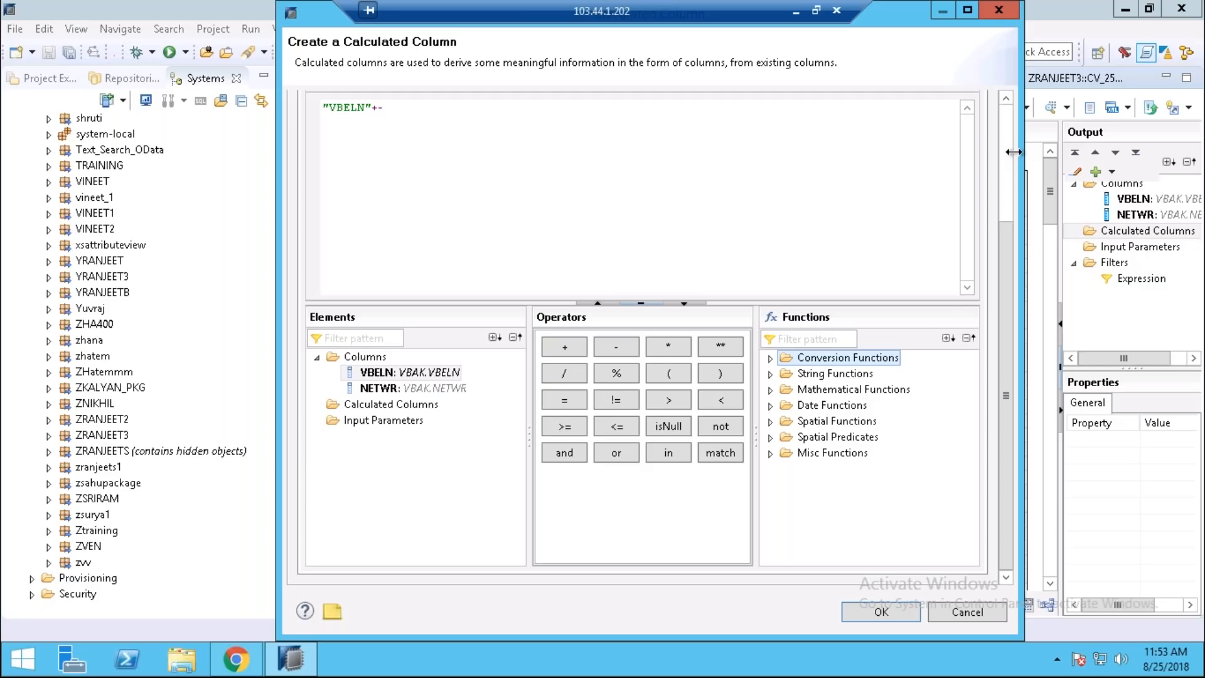
left_click(1000, 15)
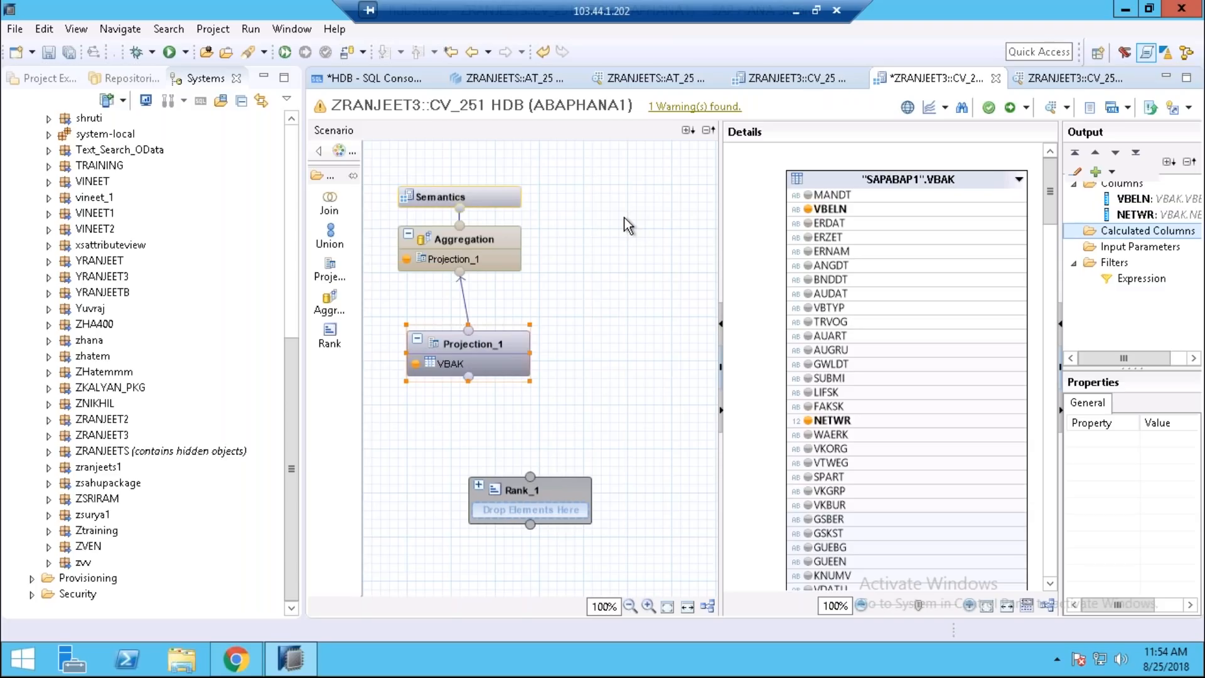
Switch to the PowerPoint presentation and show the HANA VIEW slide about calculation views as a full-screen slide show
left_click(796, 10)
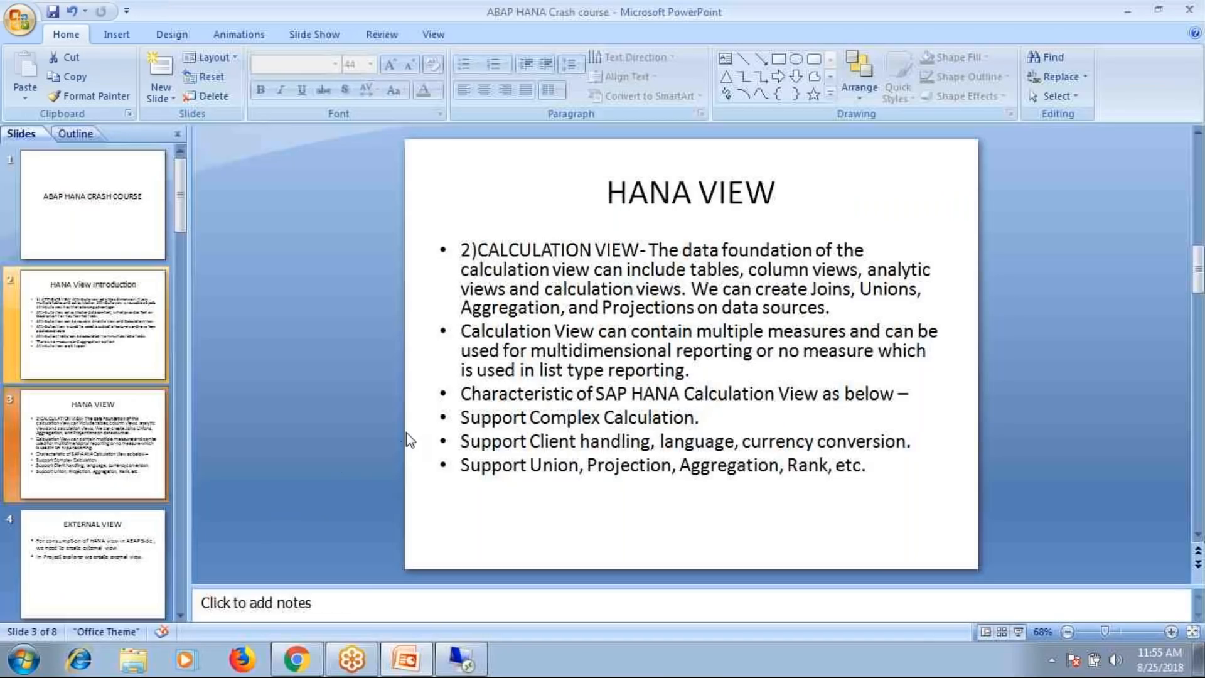
left_click(1020, 631)
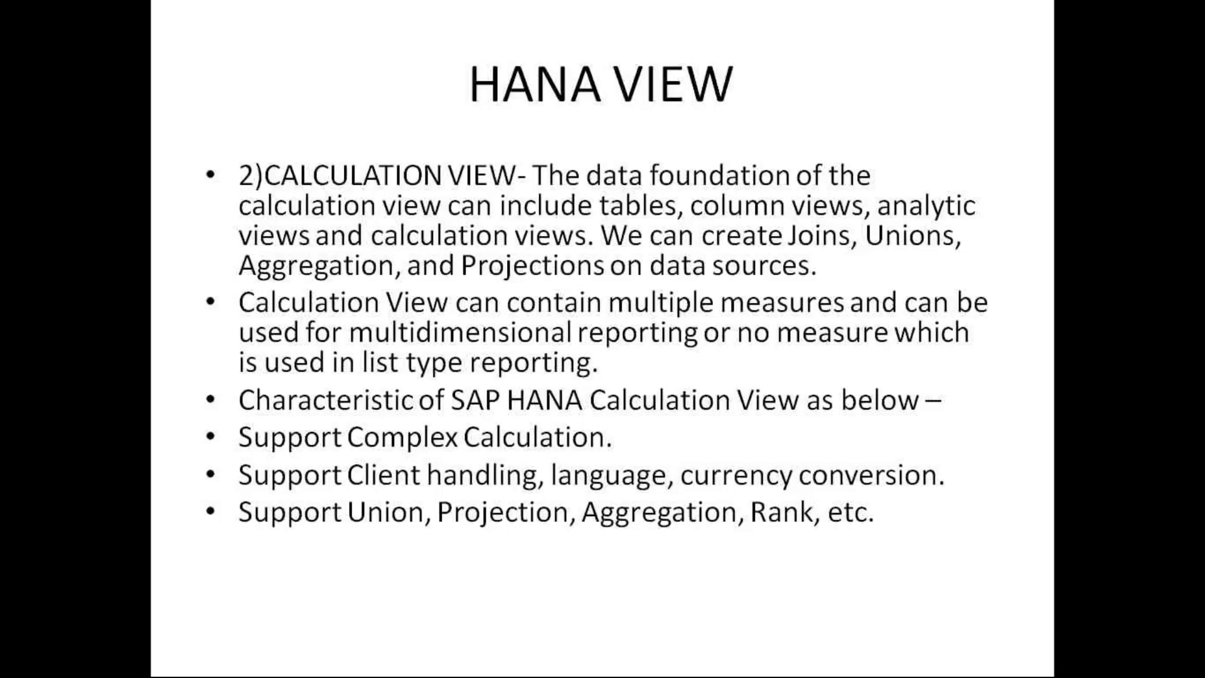